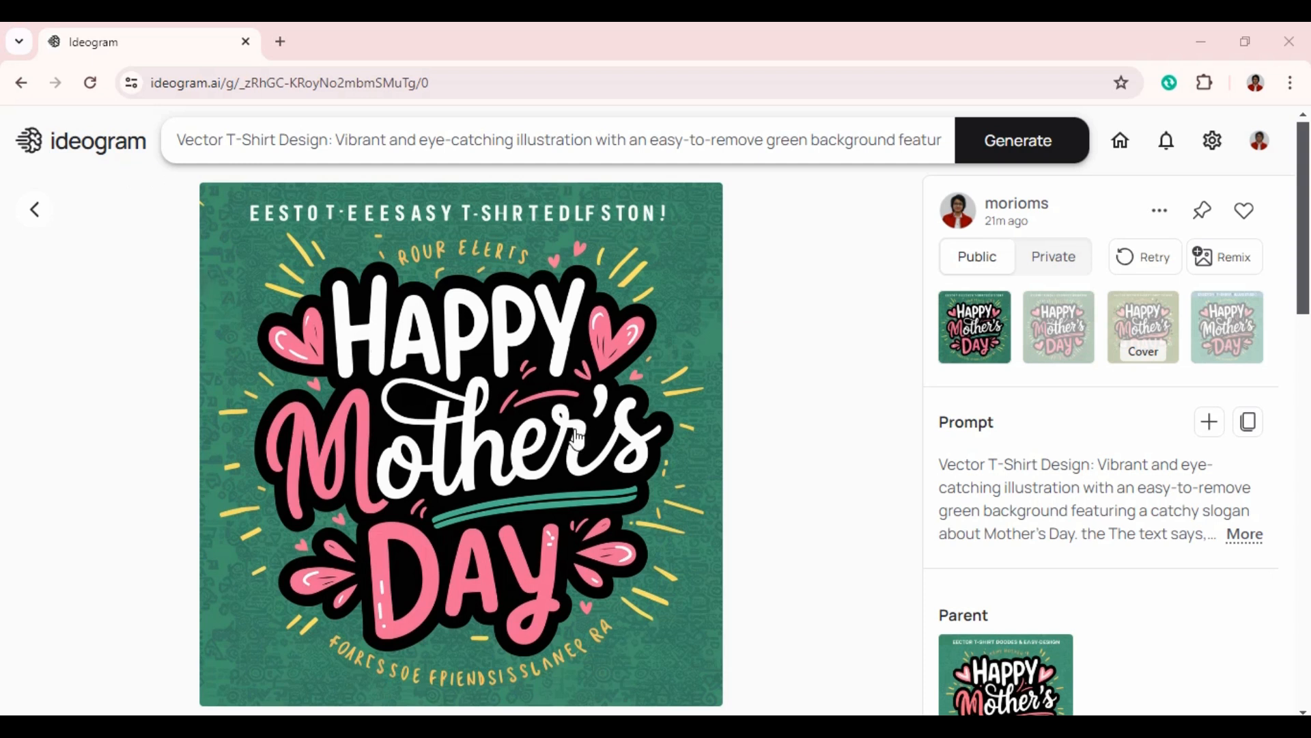
- Remix the green Mother's Day design with the typography and illustration styles added and generate new variations
scroll(575, 437, down, 15)
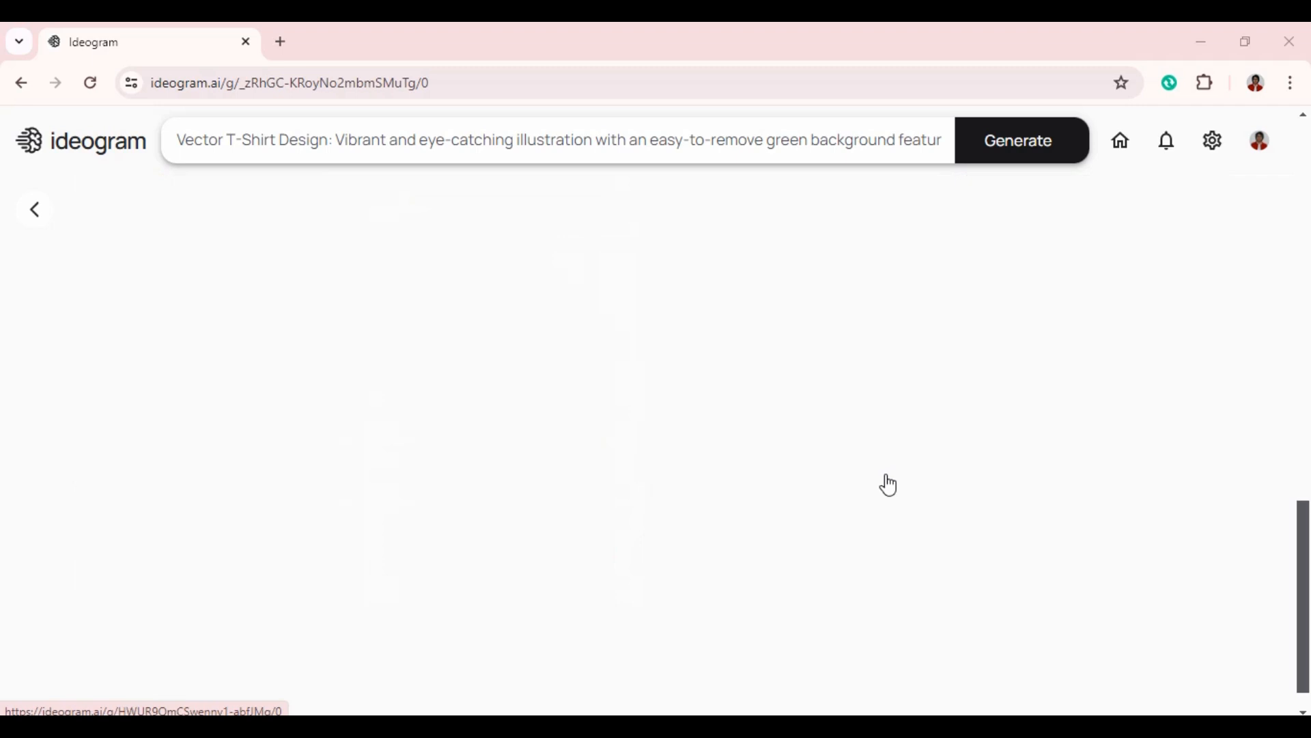
scroll(895, 464, up, 10)
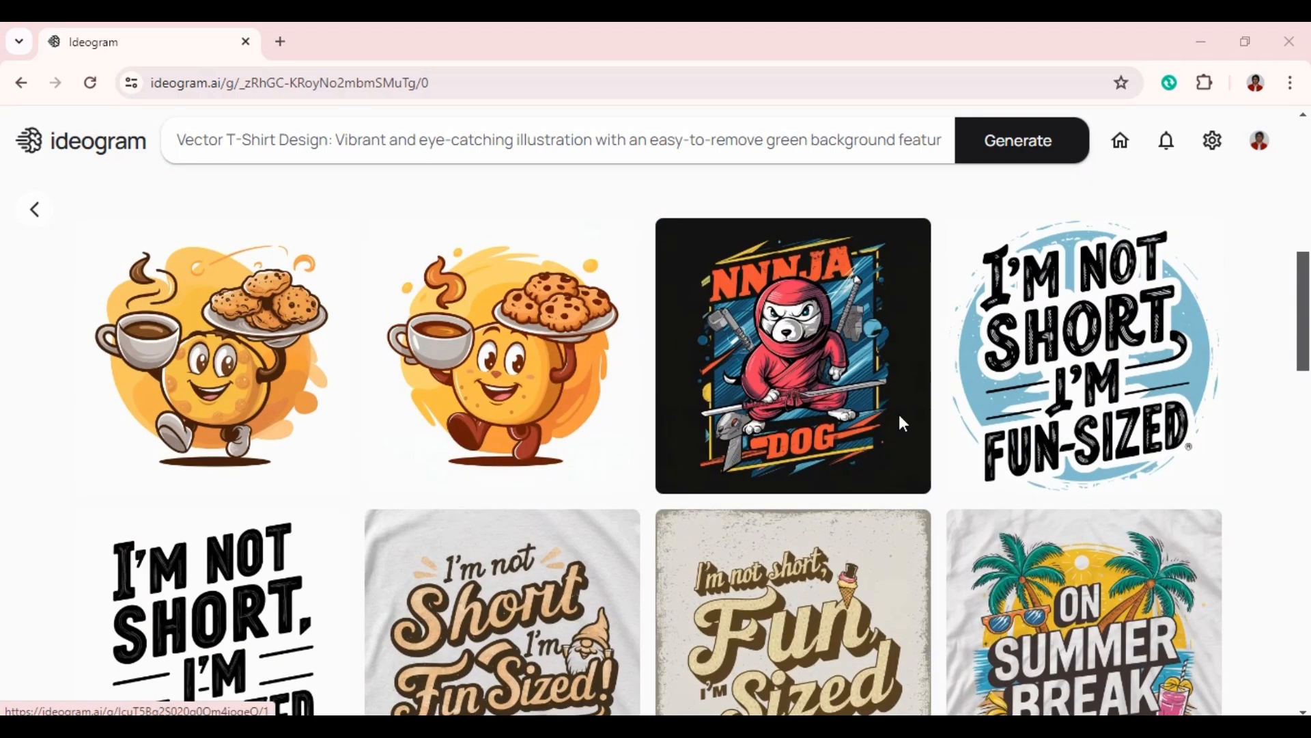
scroll(837, 436, up, 10)
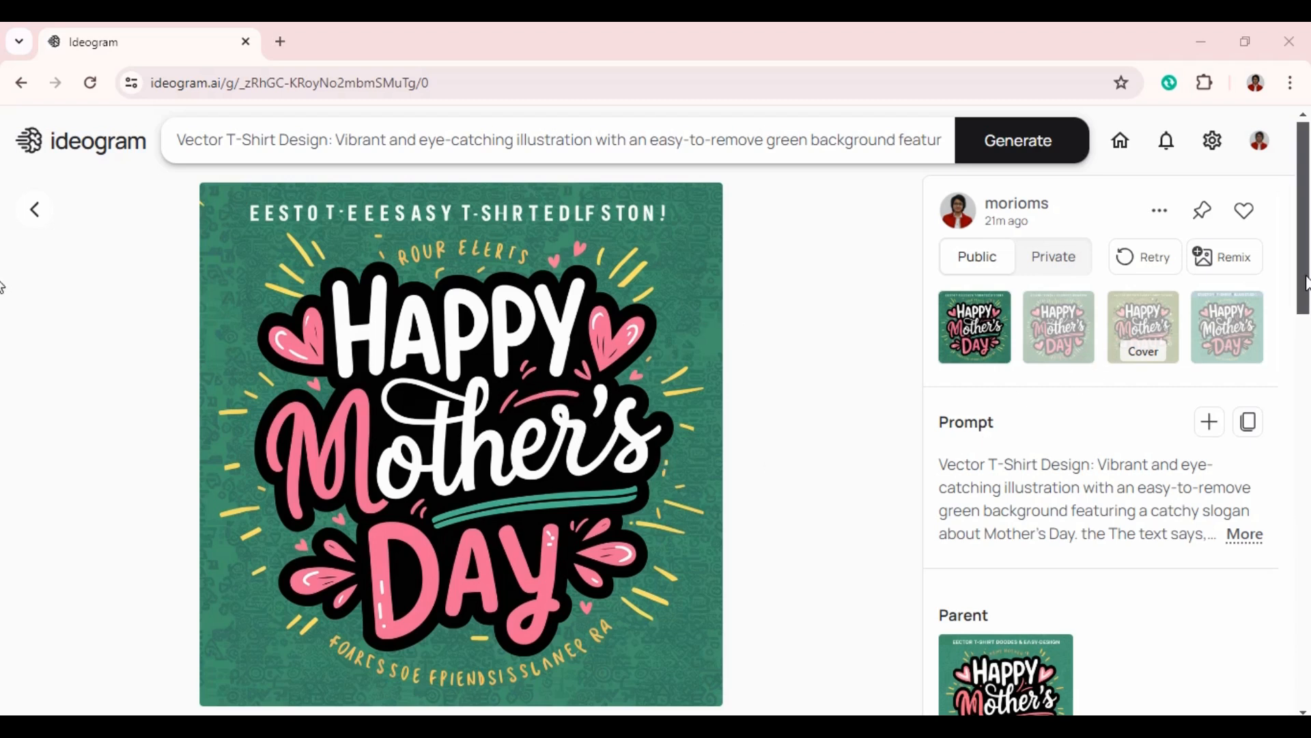
click(1225, 264)
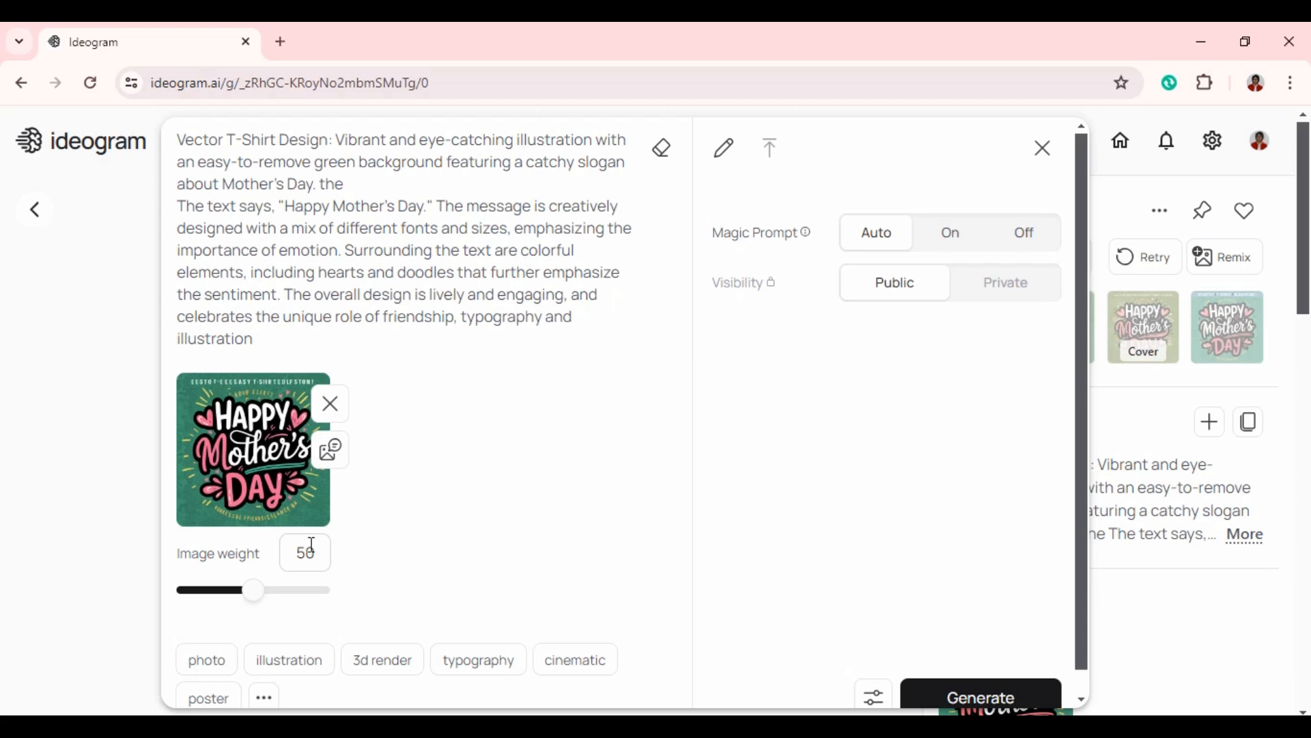
scroll(411, 528, down, 1)
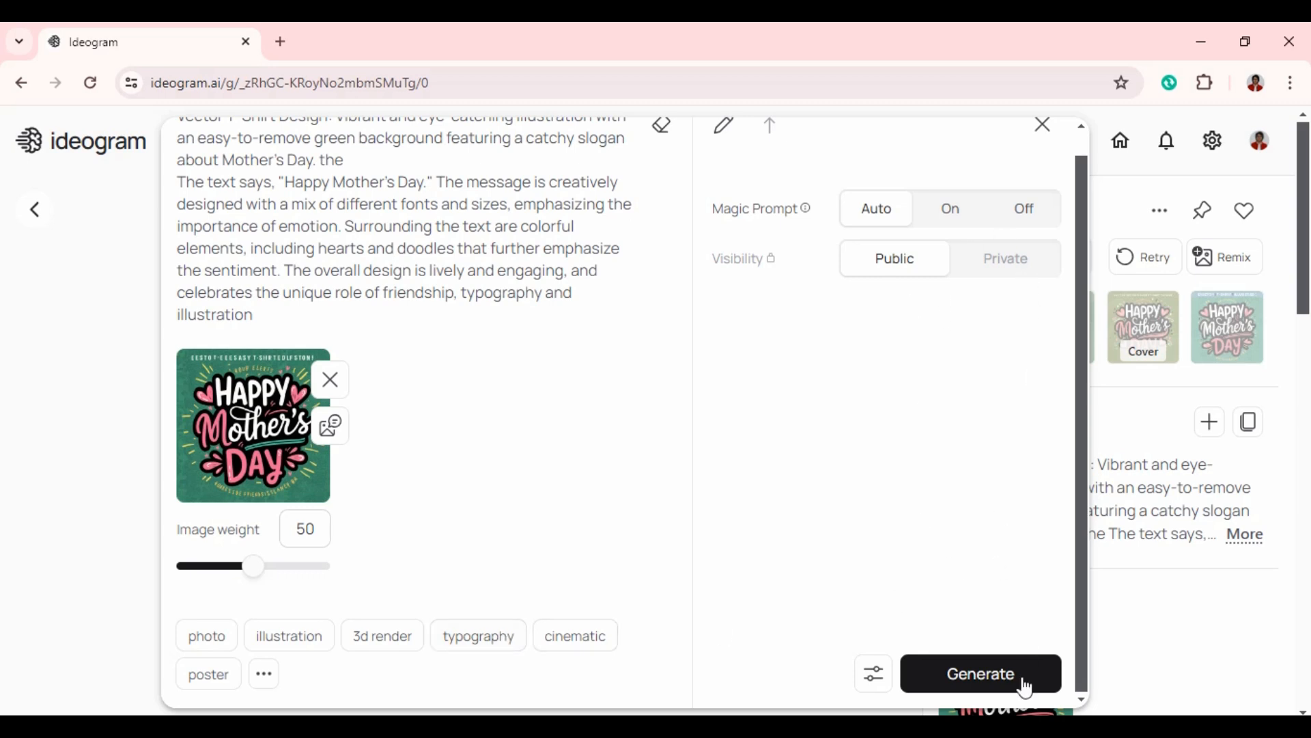
click(504, 649)
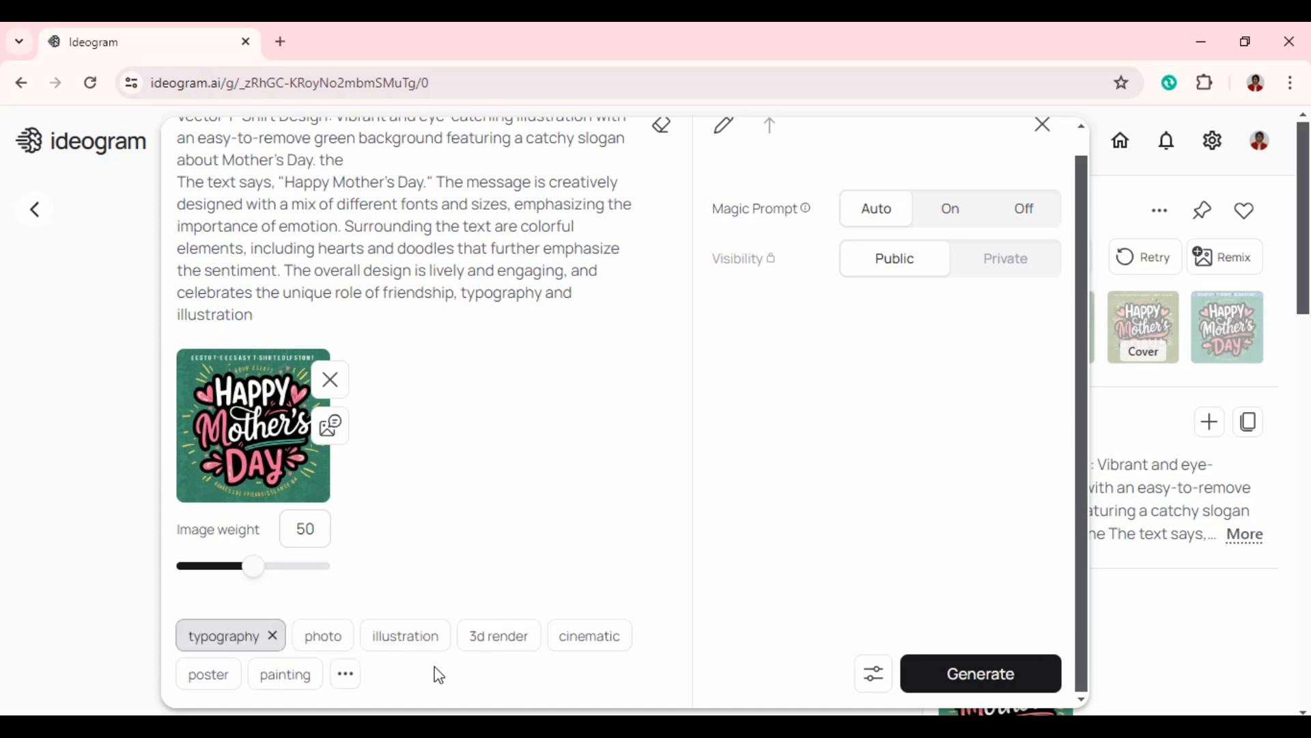
click(427, 636)
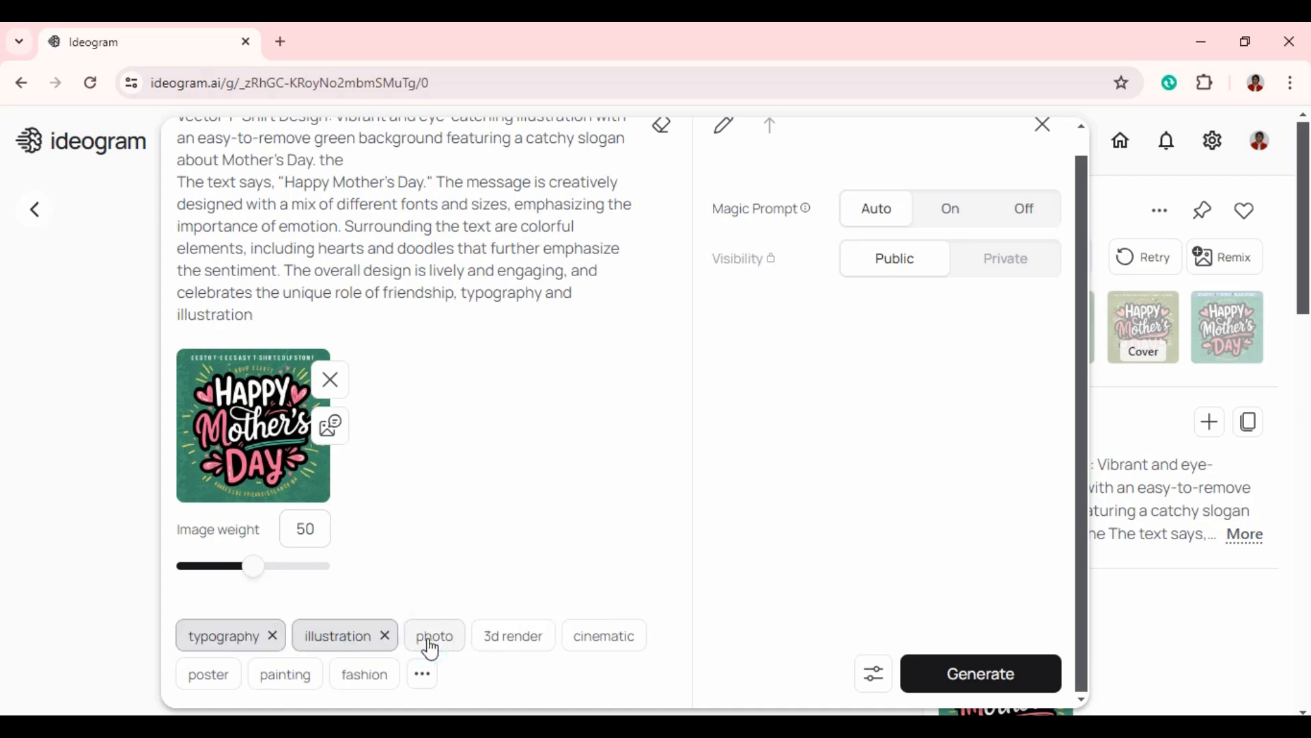
click(1009, 687)
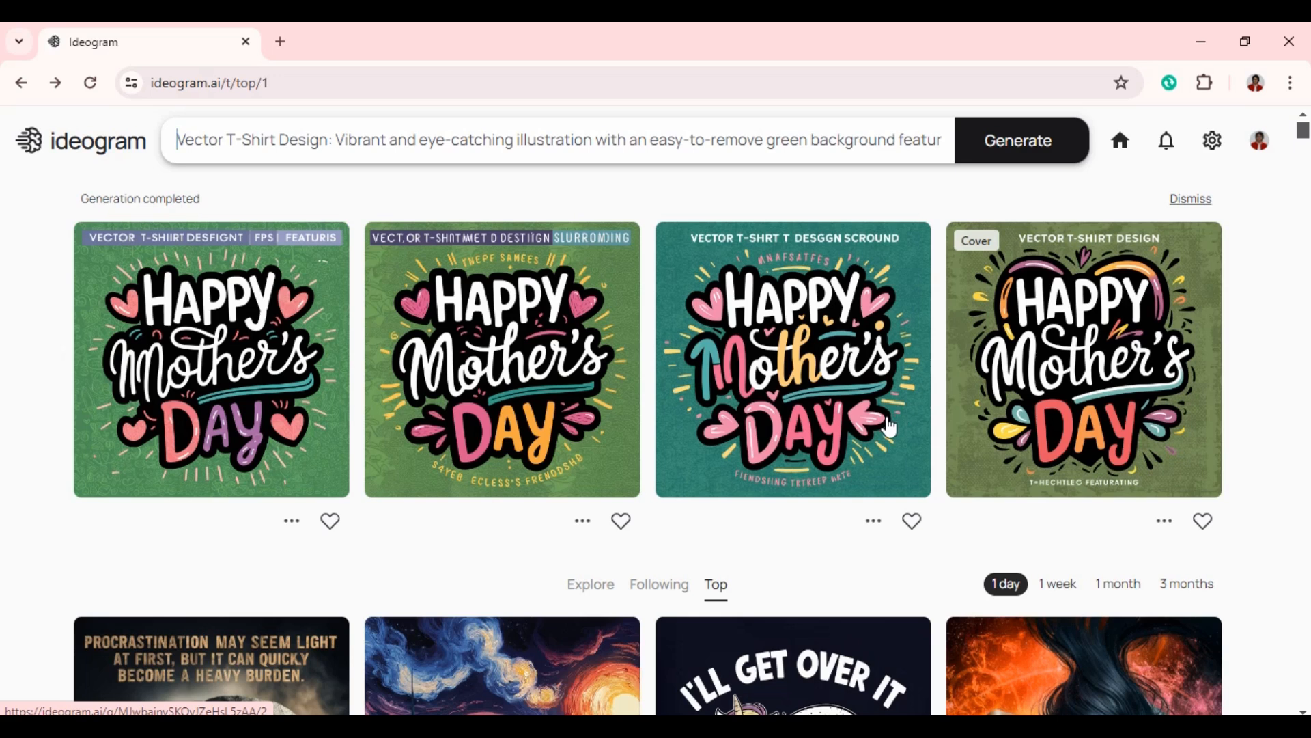
- Open the first generated Happy Mother's Day variation, with the two-tone DAY lettering, and download its image
click(232, 397)
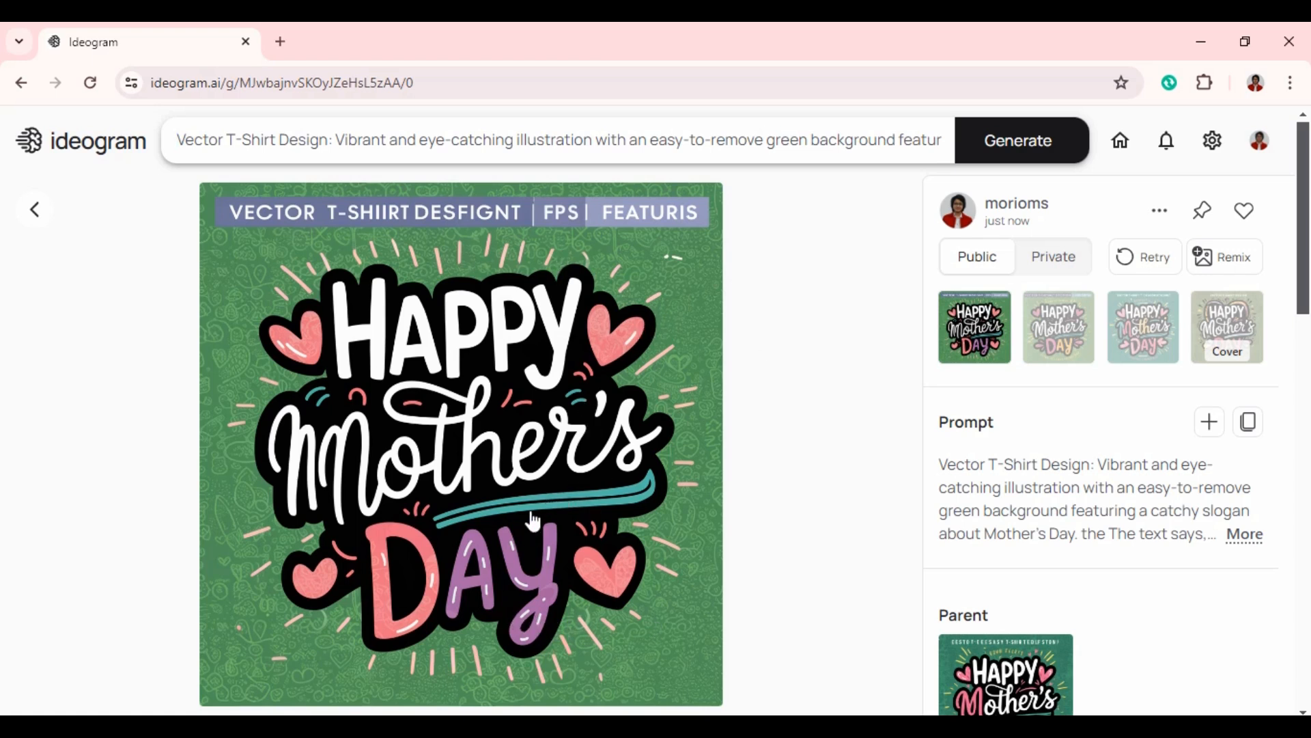
click(1160, 213)
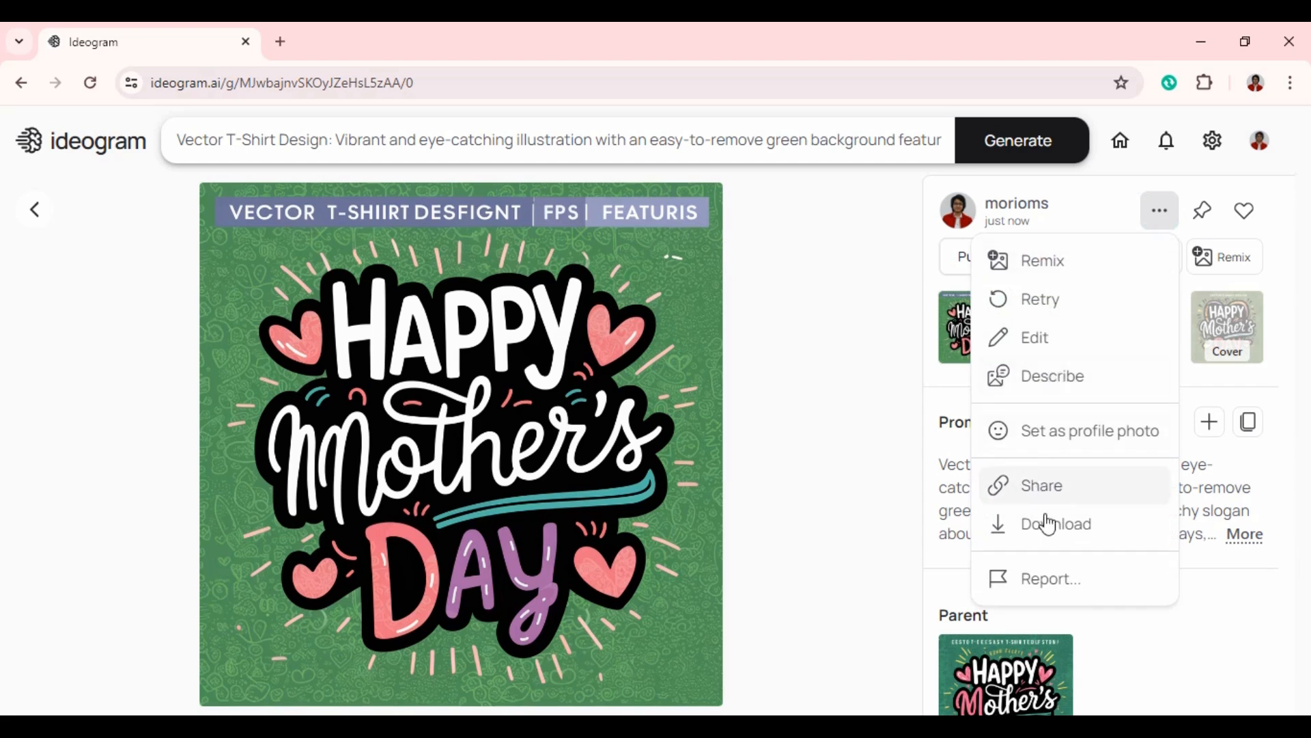
click(1048, 524)
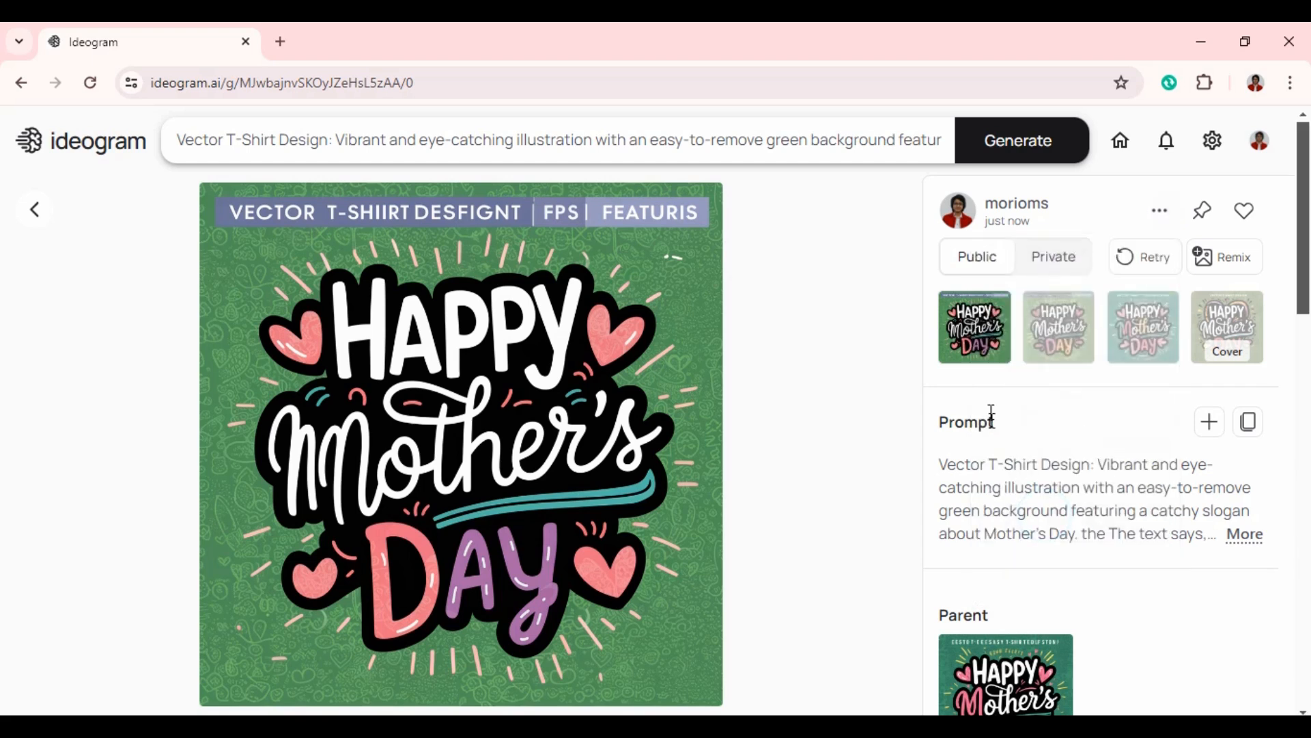
click(1155, 213)
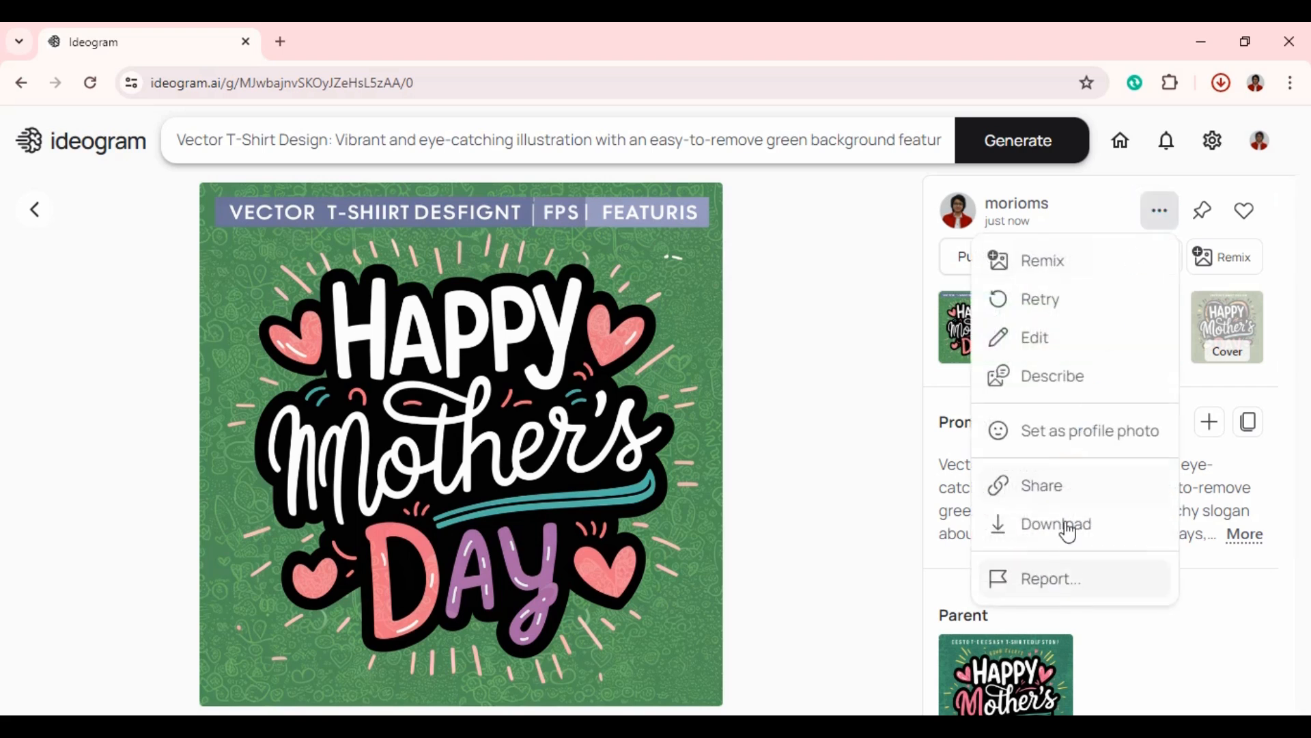
click(1057, 524)
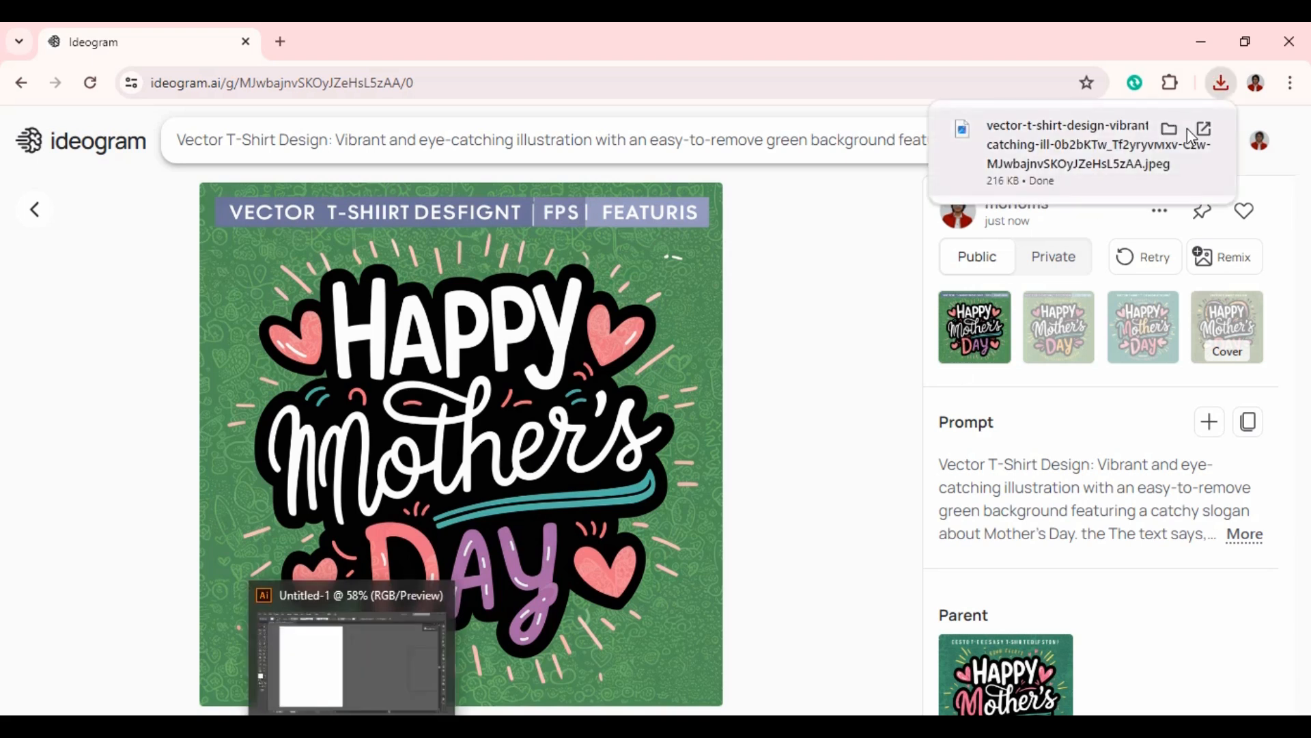
- Place the downloaded JPEG in the open Illustrator document, beside the artboard at about X 22.57 in, Y 6.04 in
click(1222, 83)
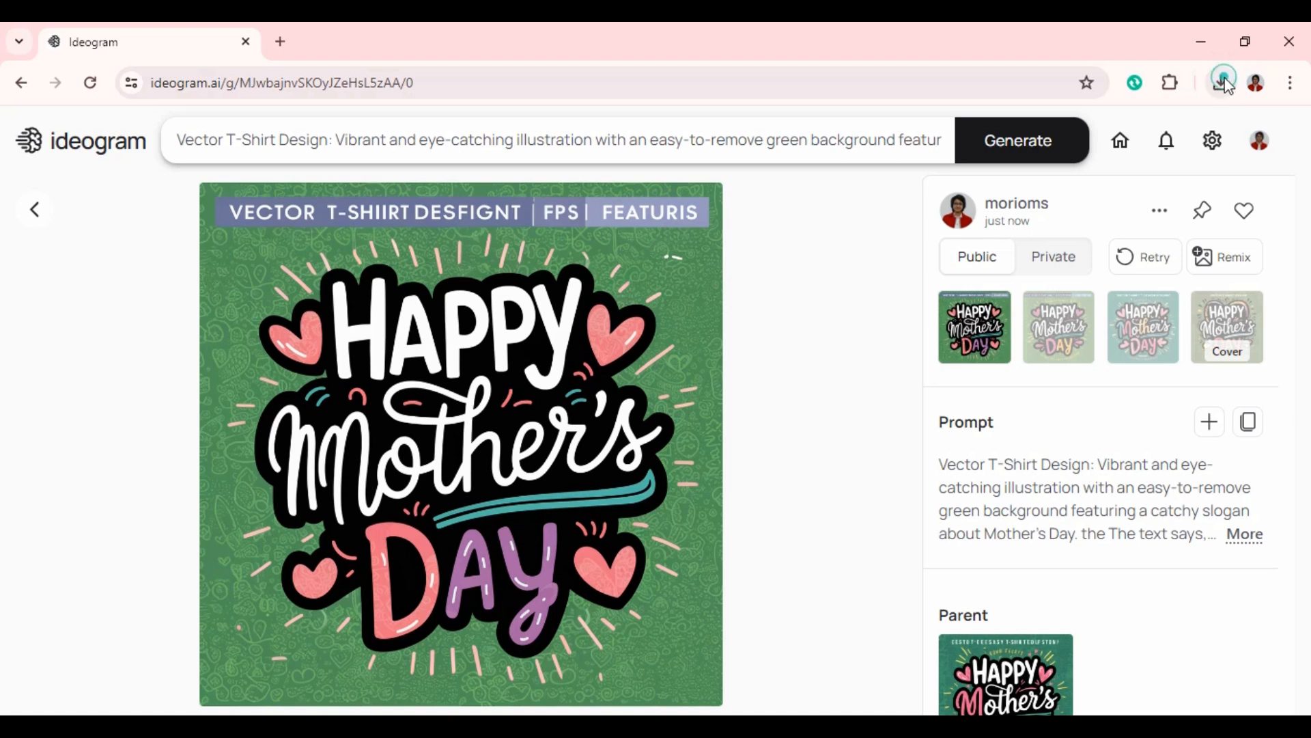
click(1223, 83)
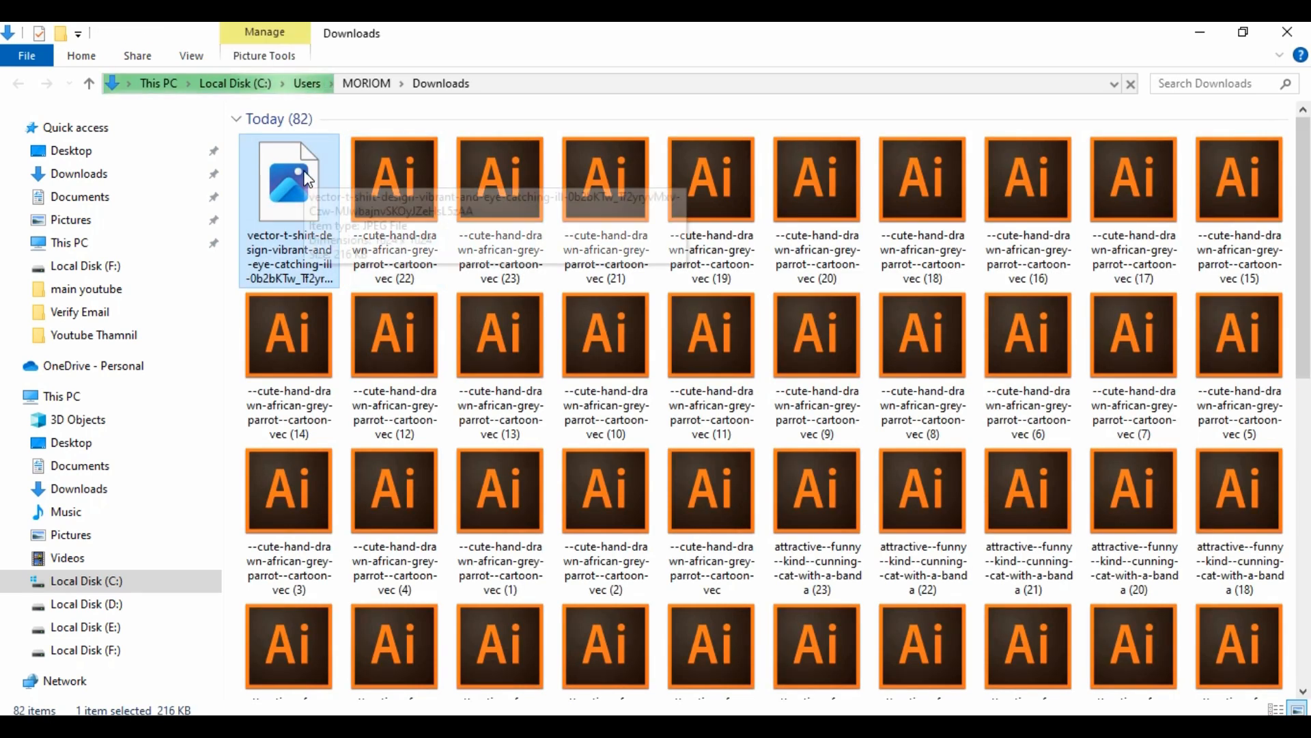
drag(330, 186, 401, 335)
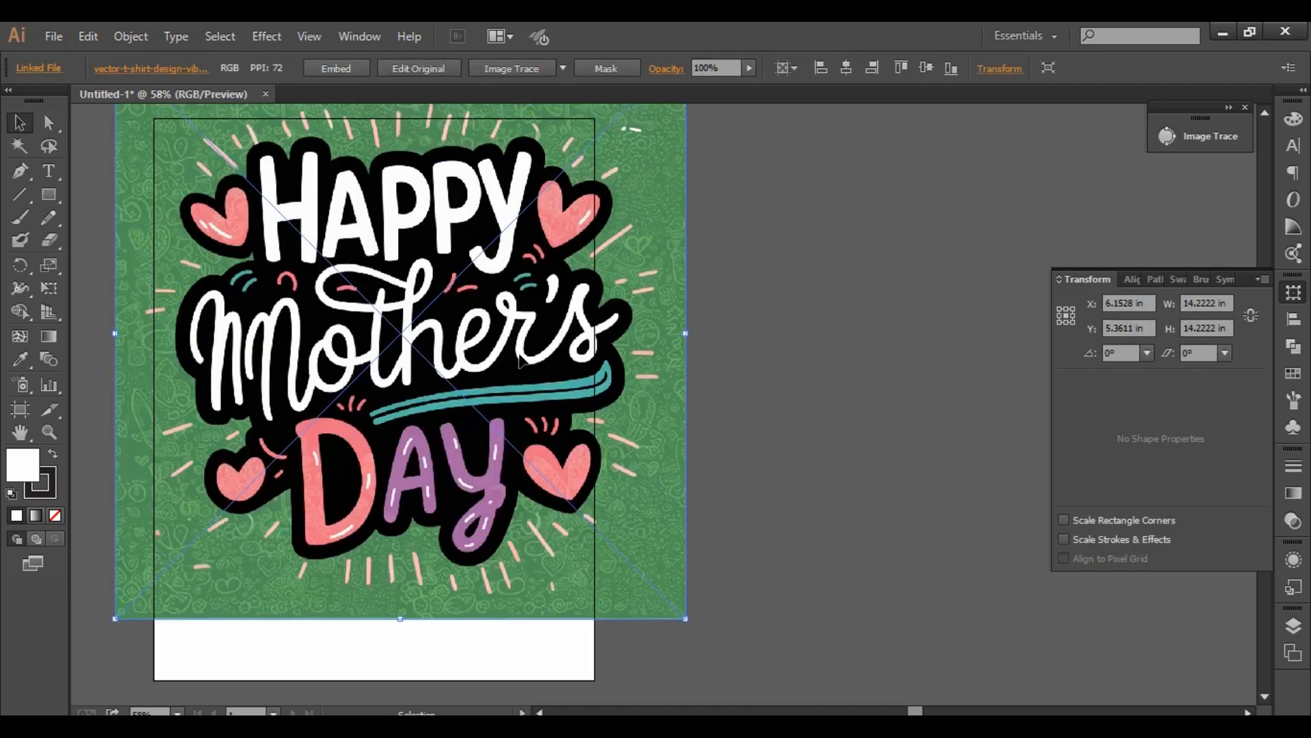
drag(521, 360, 843, 438)
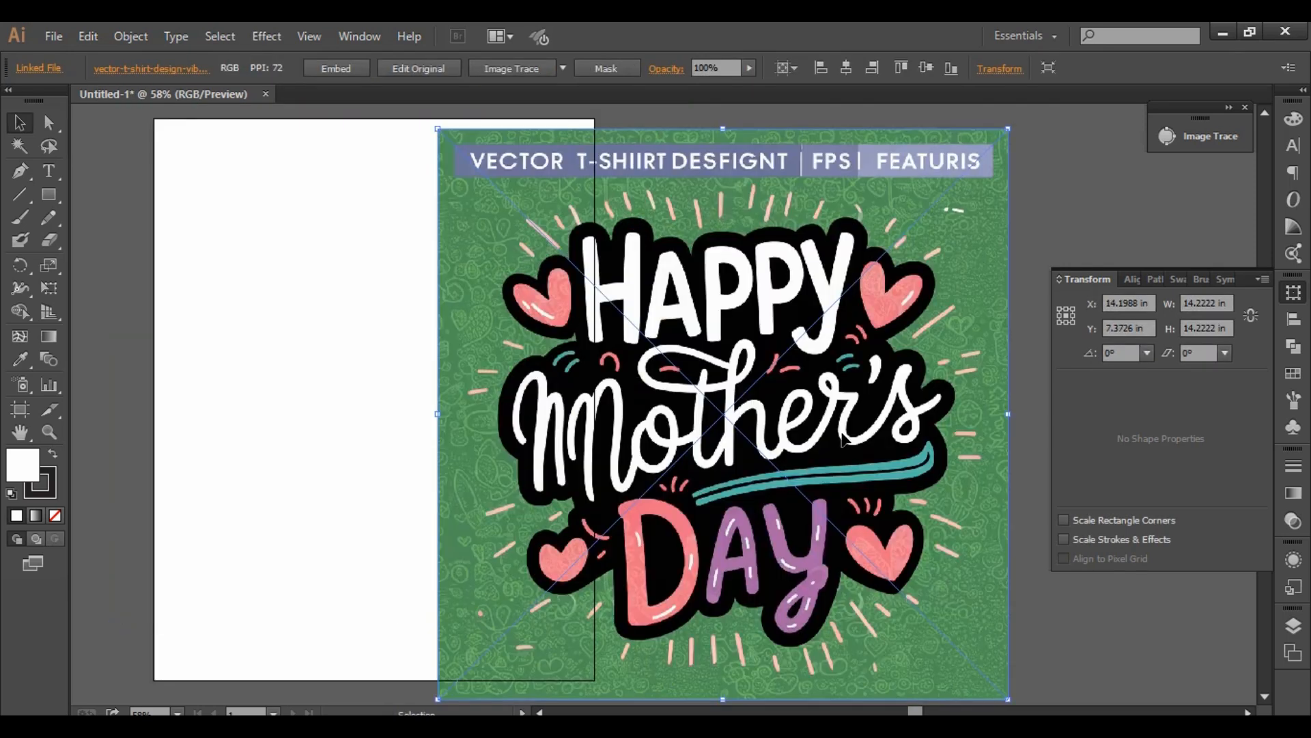
scroll(746, 413, down, 2)
drag(875, 383, 758, 391)
scroll(707, 393, up, 1)
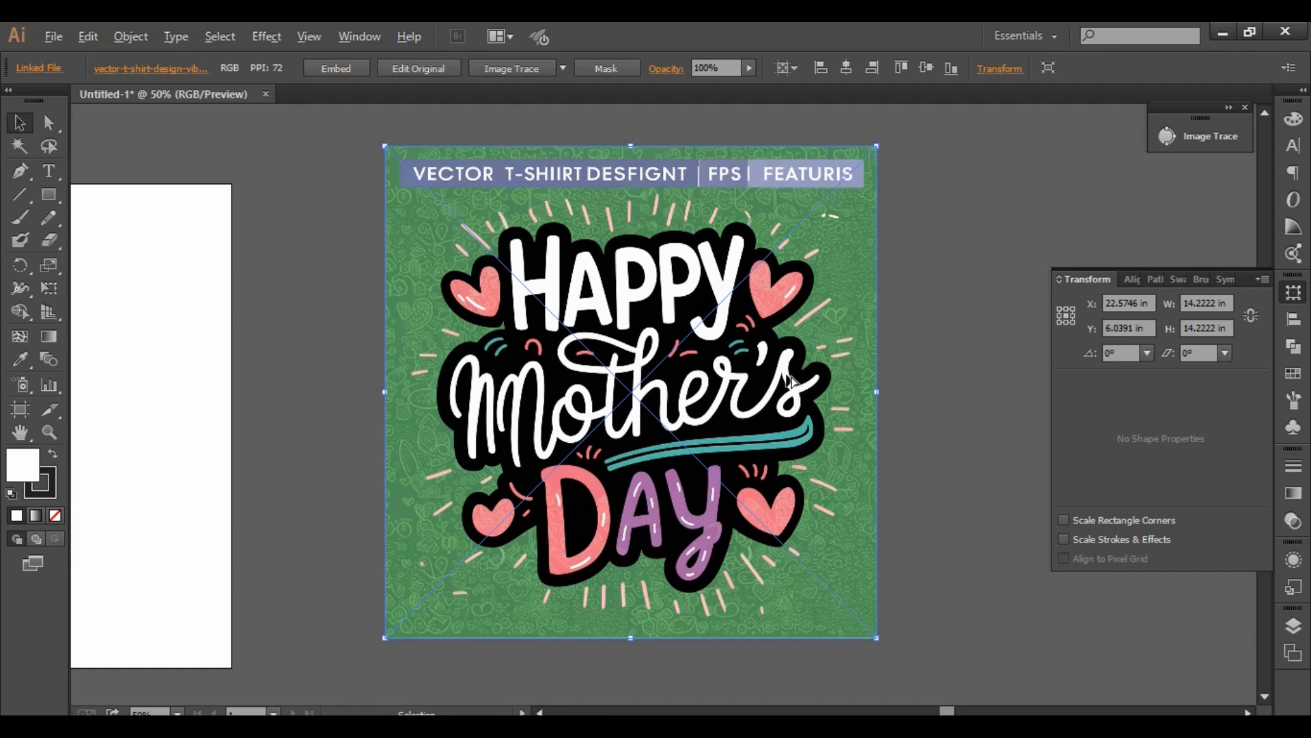
scroll(793, 381, up, 1)
scroll(700, 368, down, 1)
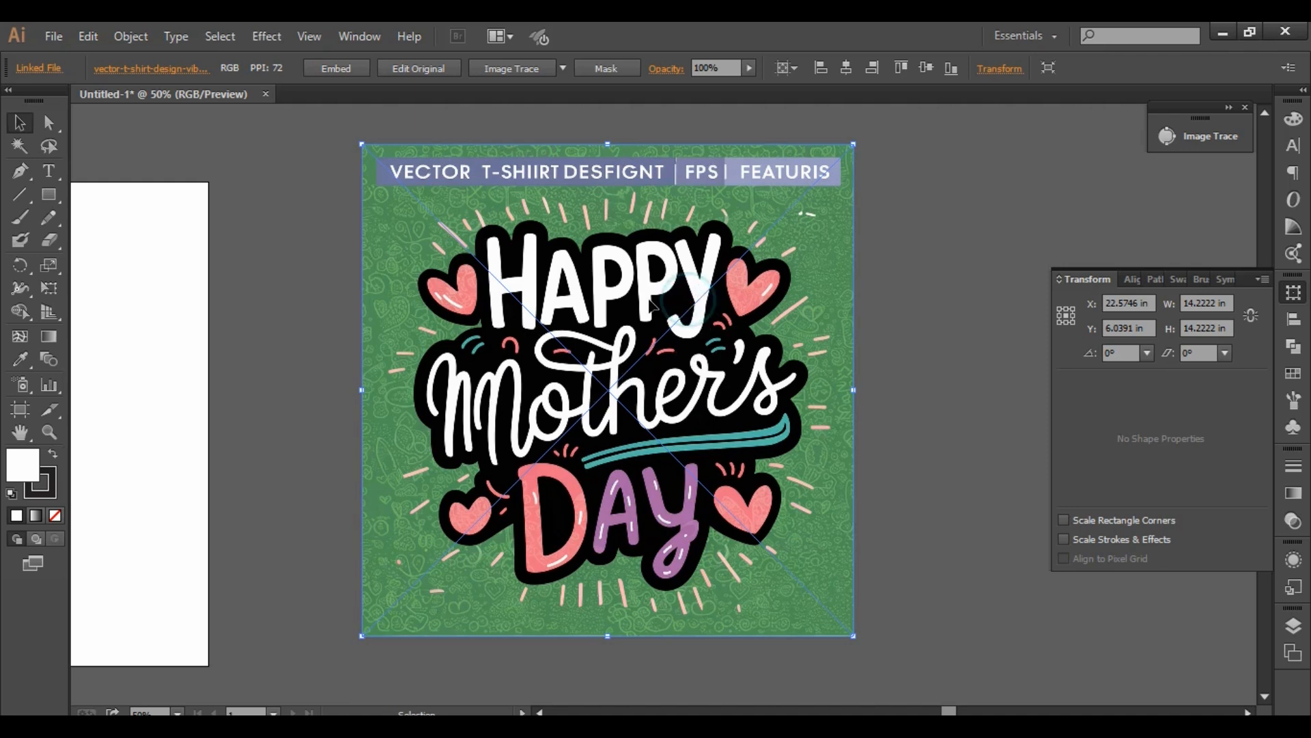
- Show the Image Trace settings beside the artwork and move the image to about X 19.10 in, Y 5.54 in
click(564, 67)
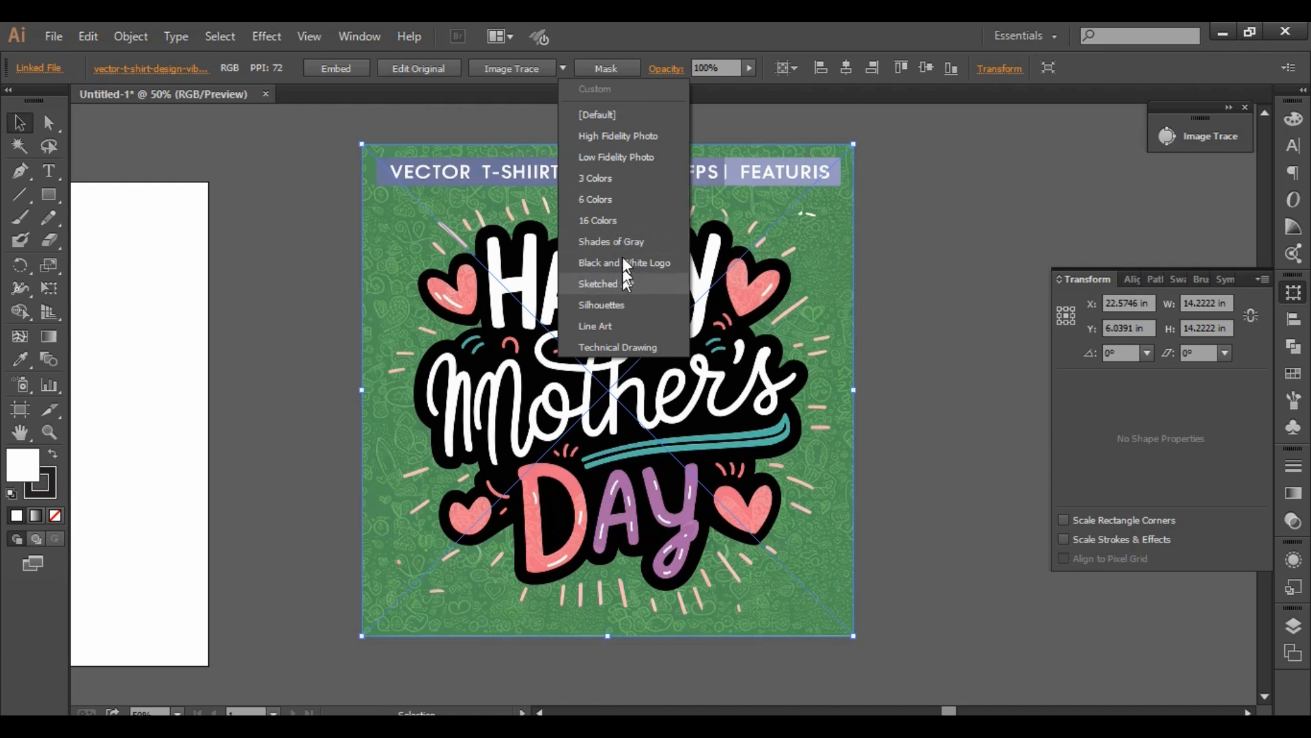
click(353, 27)
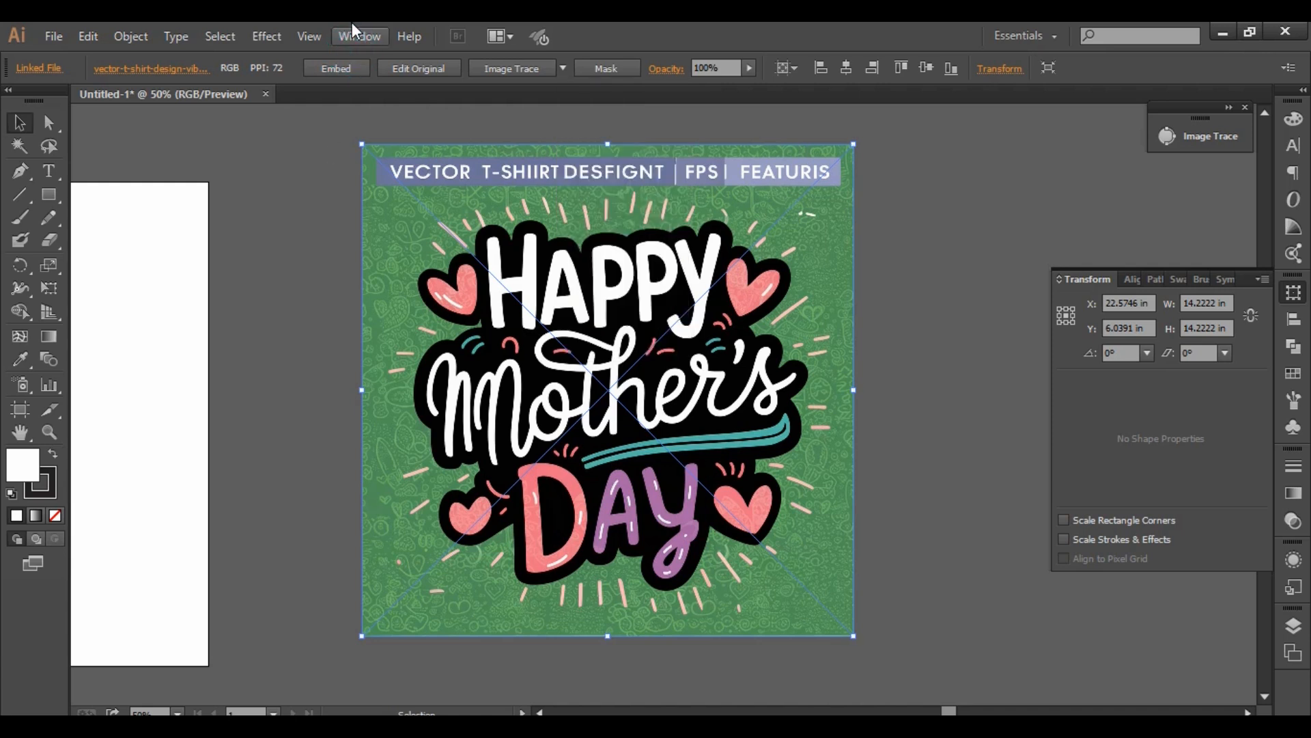
click(357, 30)
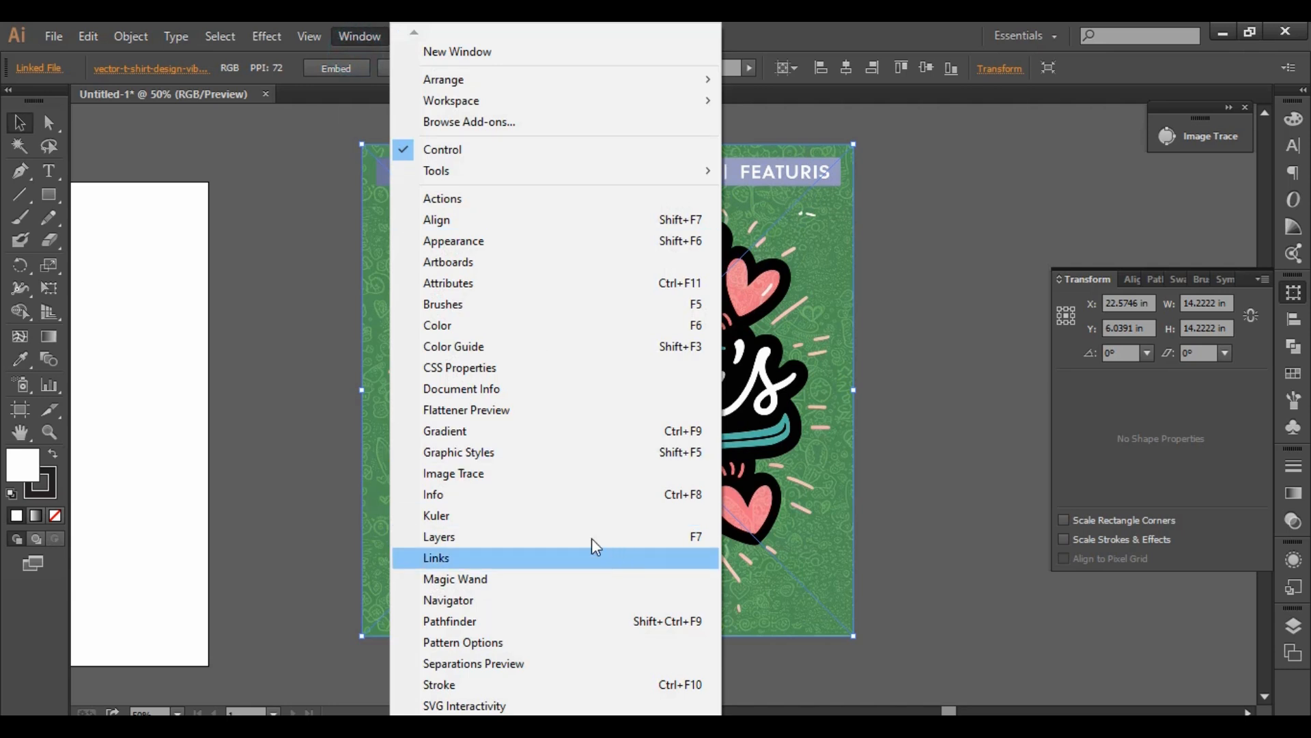
click(493, 476)
drag(756, 199, 636, 182)
drag(1064, 128, 965, 127)
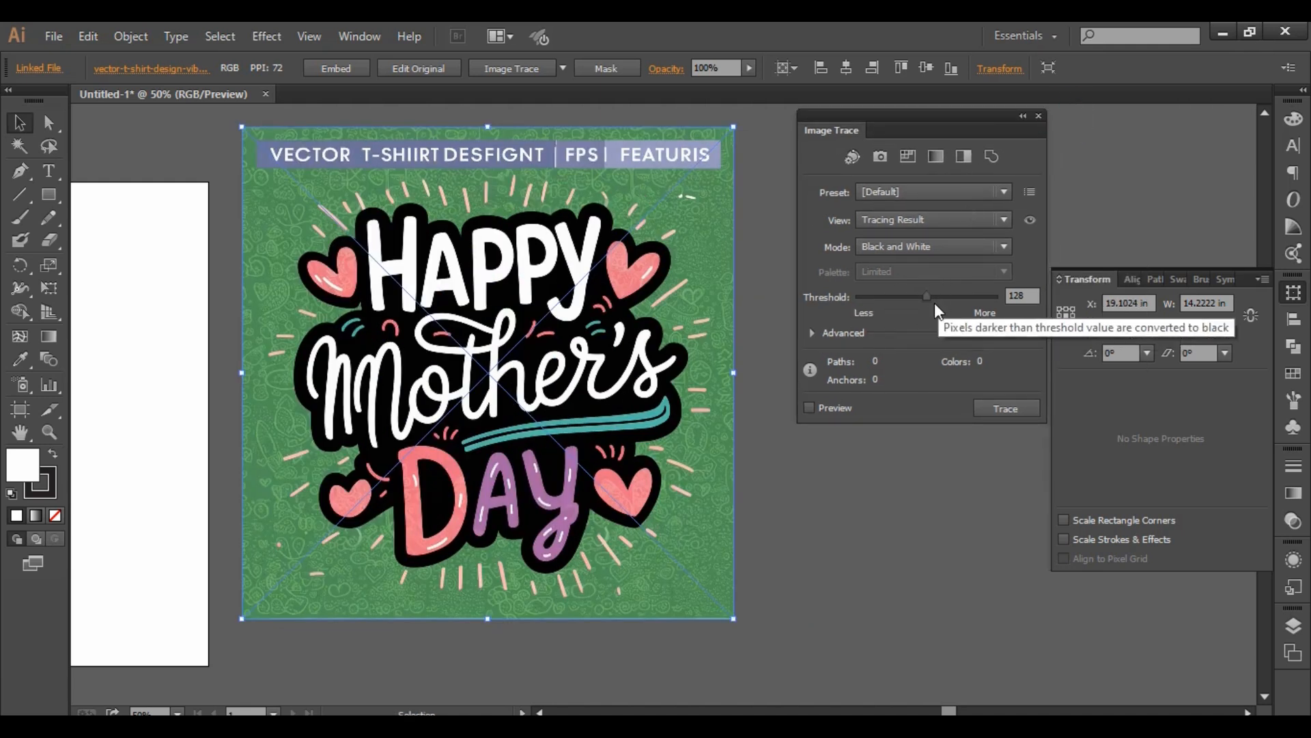
- Try a black-and-white trace threshold of 124 with the advanced options shown, and compare it with Color mode
mouse_move(927, 297)
mouse_down()
mouse_move(944, 297)
mouse_move(925, 297)
mouse_up()
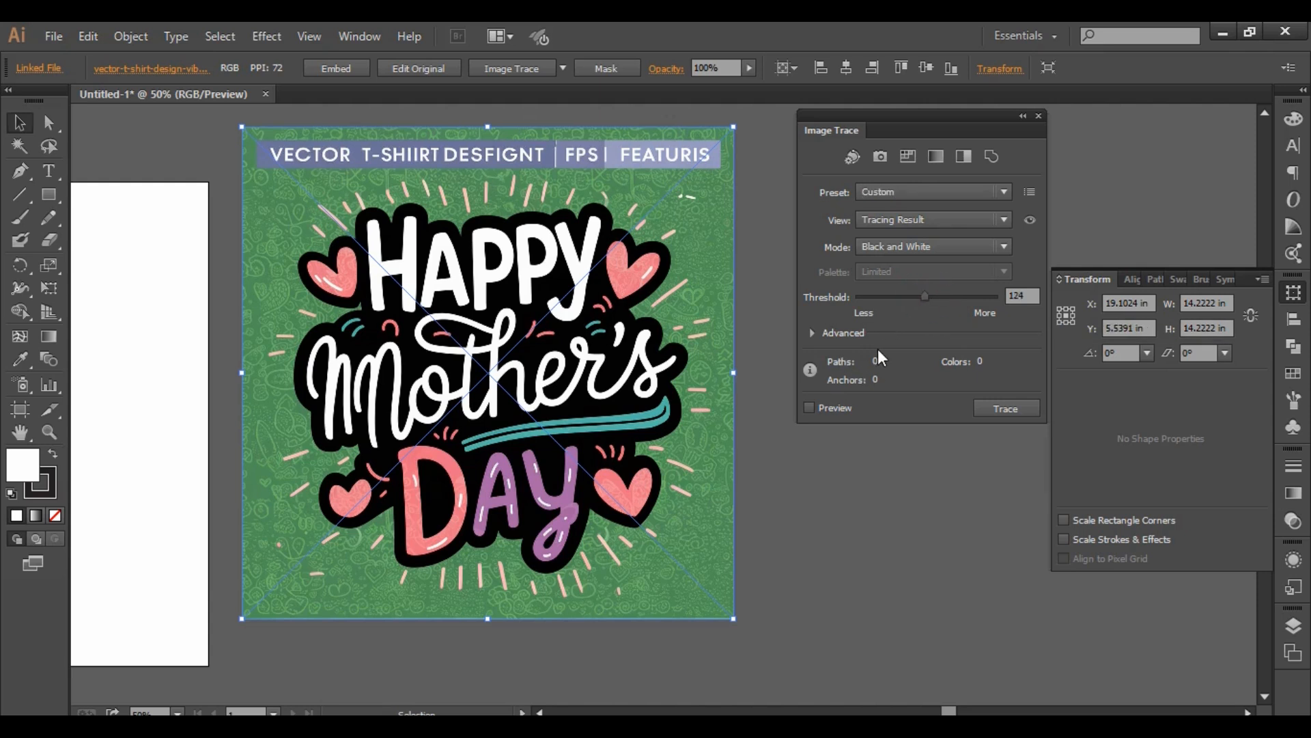
click(818, 334)
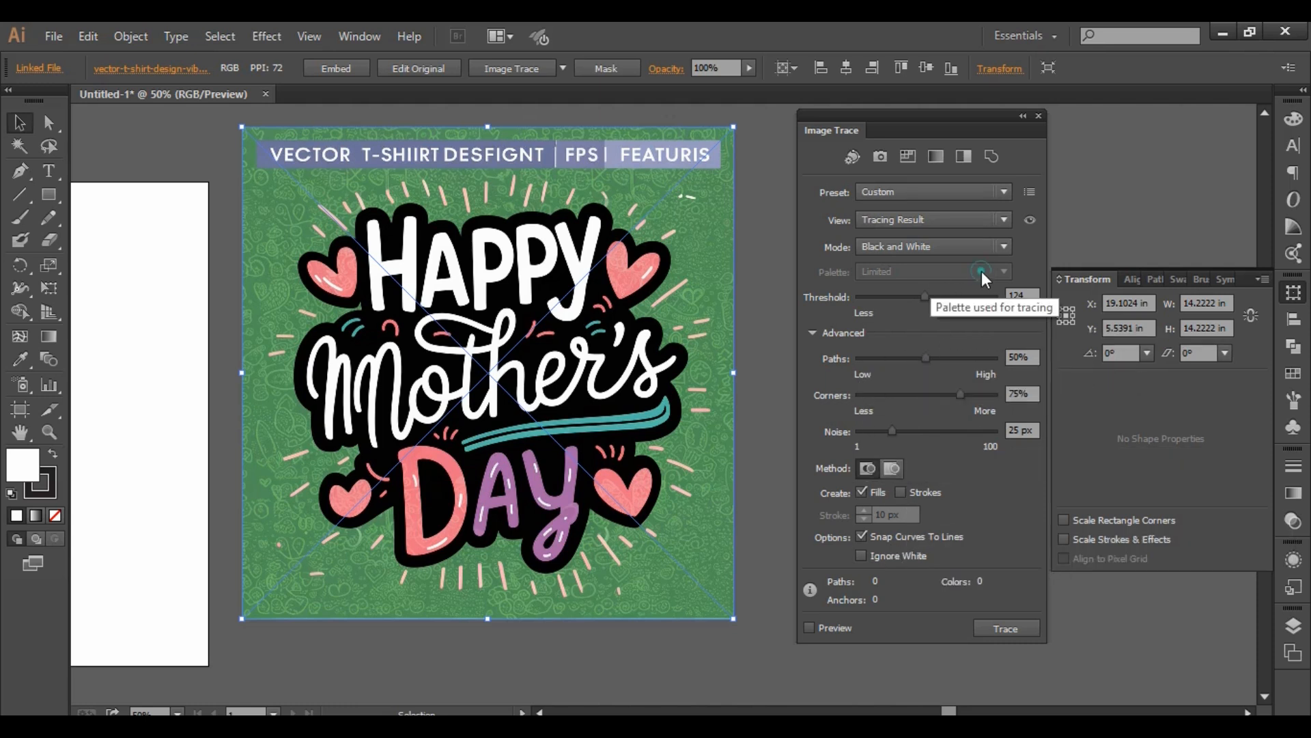
click(1004, 246)
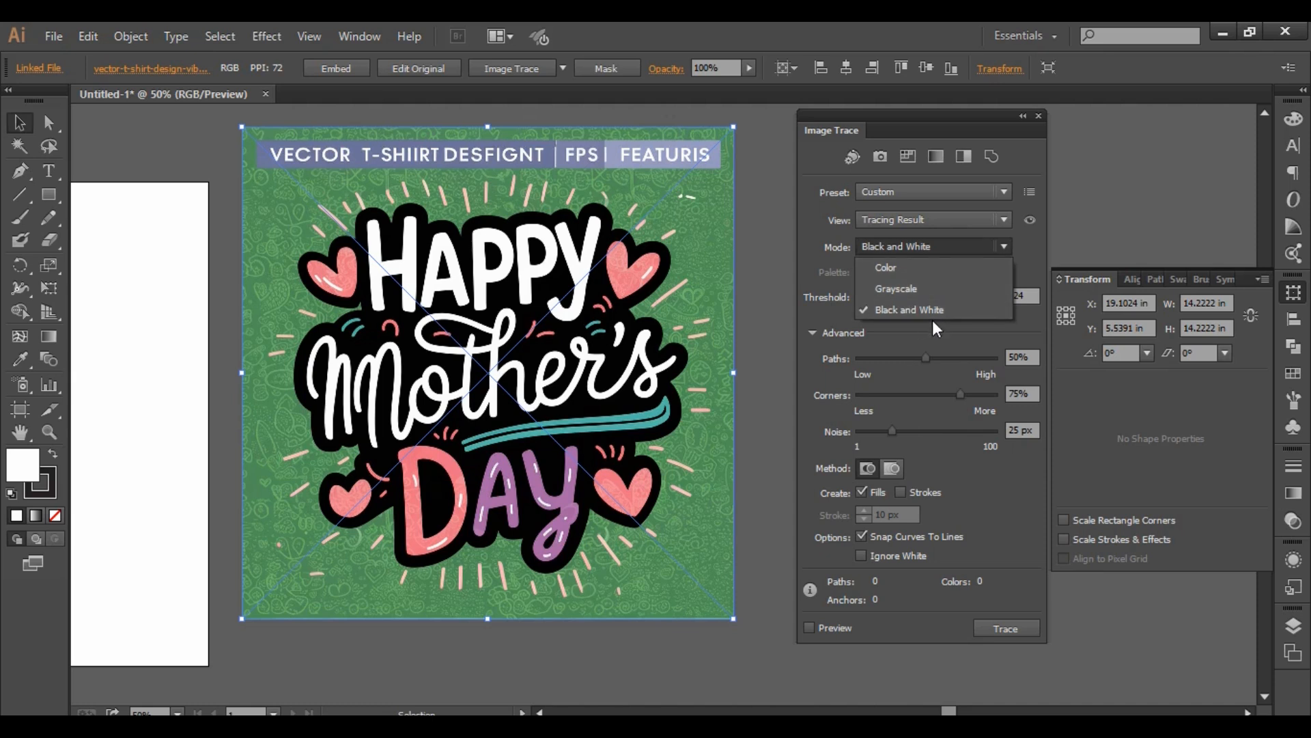
click(908, 268)
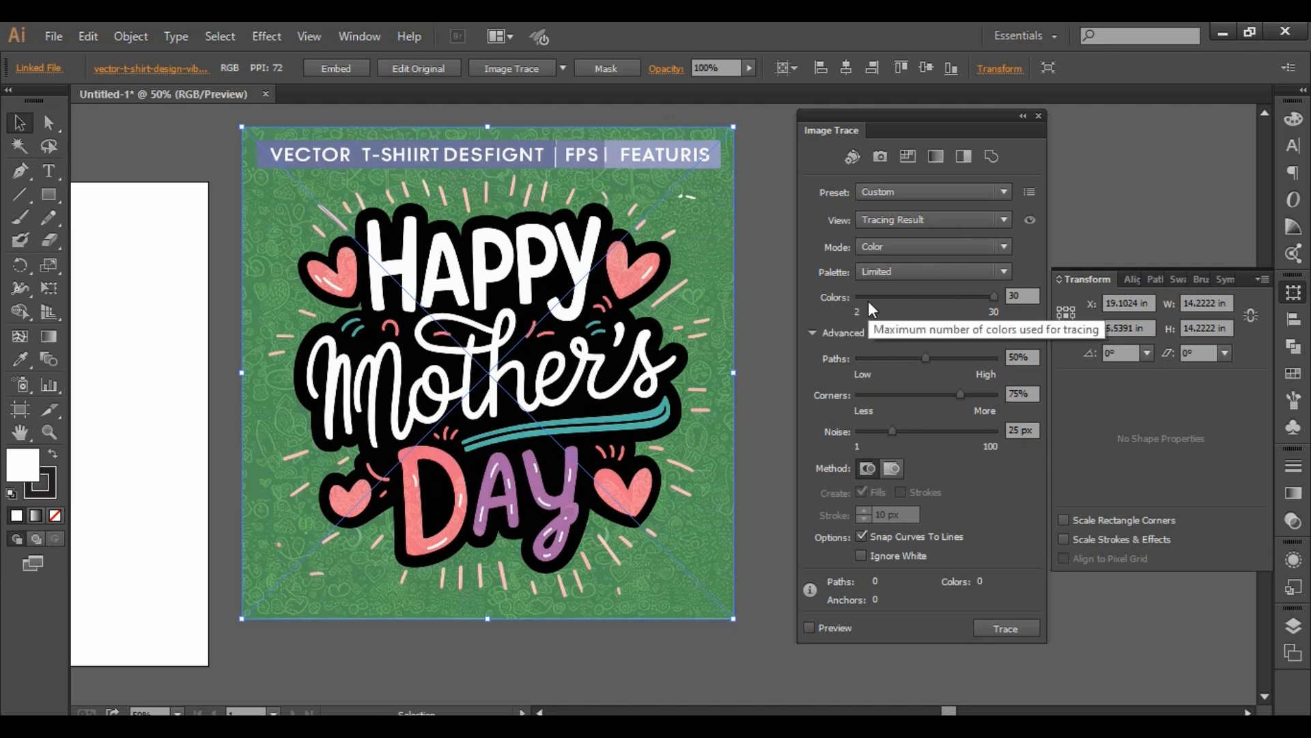
click(986, 250)
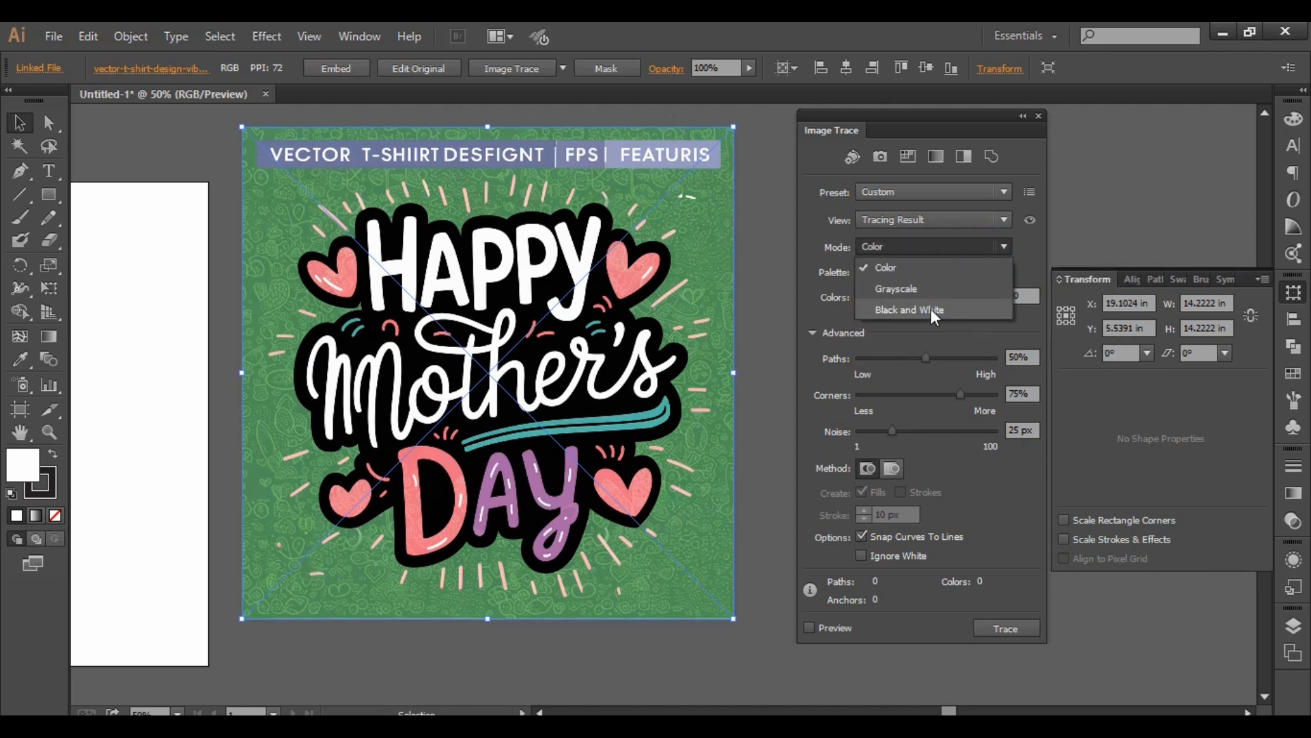
click(930, 309)
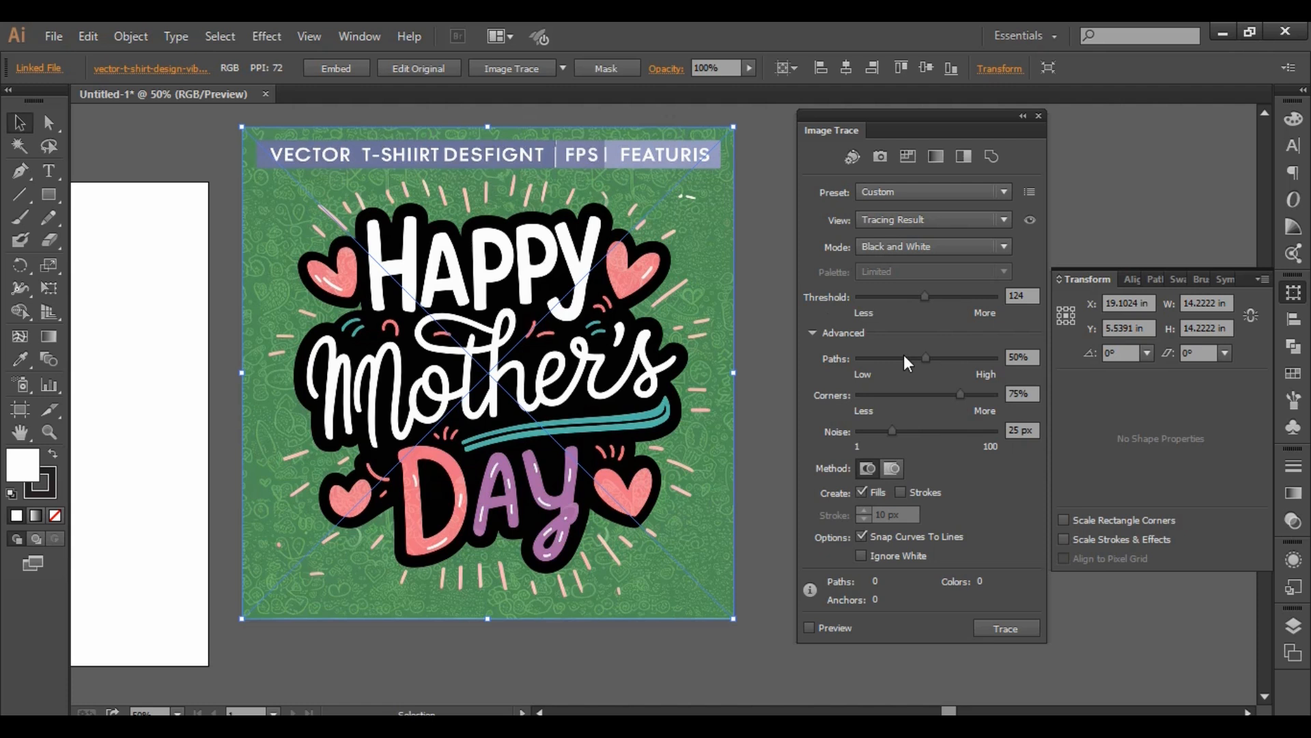
- Trace the image in Color mode with a limited palette of 6 colors
click(1003, 245)
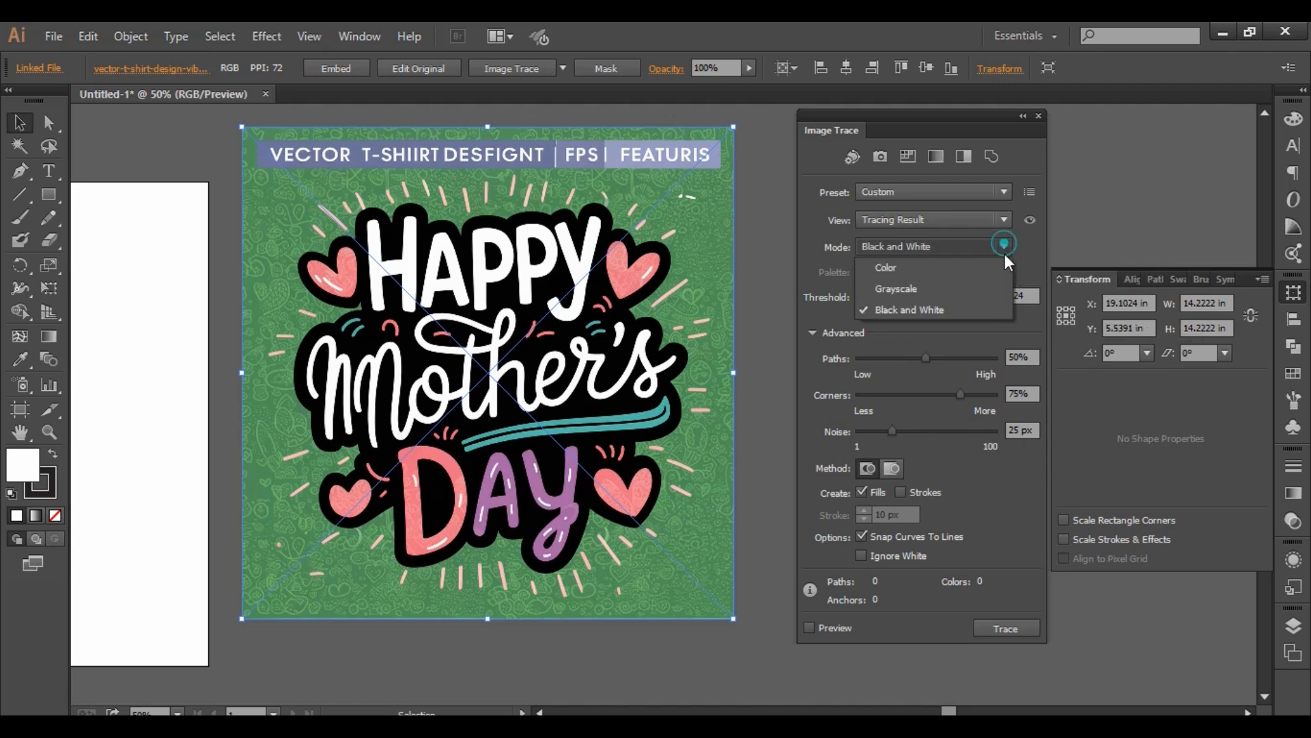
click(927, 265)
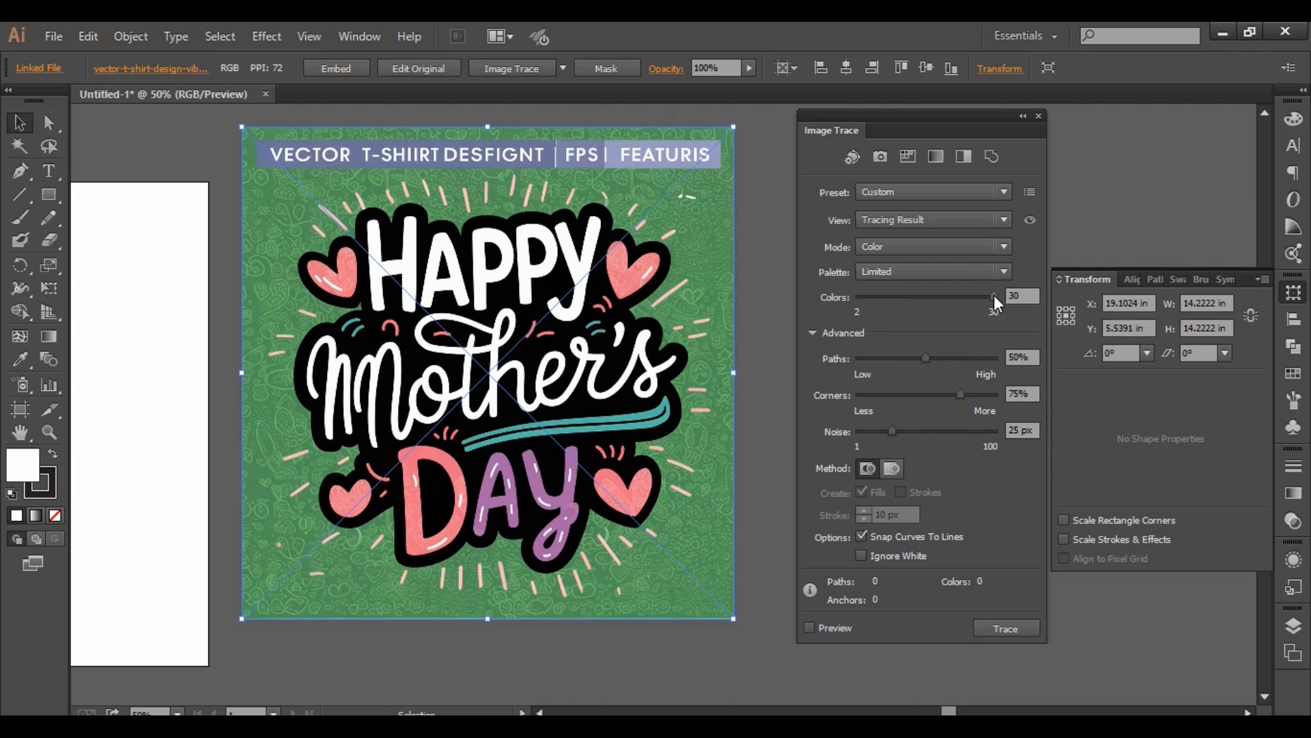
drag(993, 295, 893, 302)
click(994, 625)
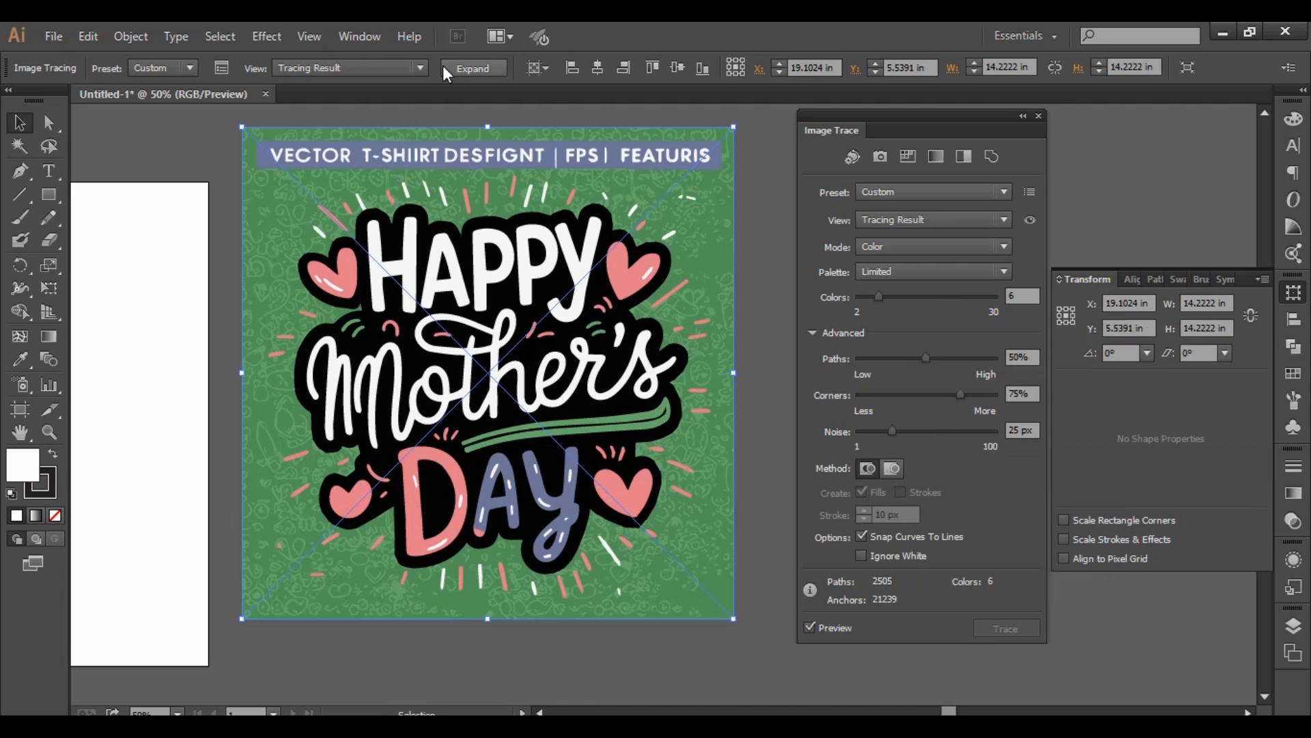
- Expand the traced image into editable vector paths and select the resulting group
click(494, 67)
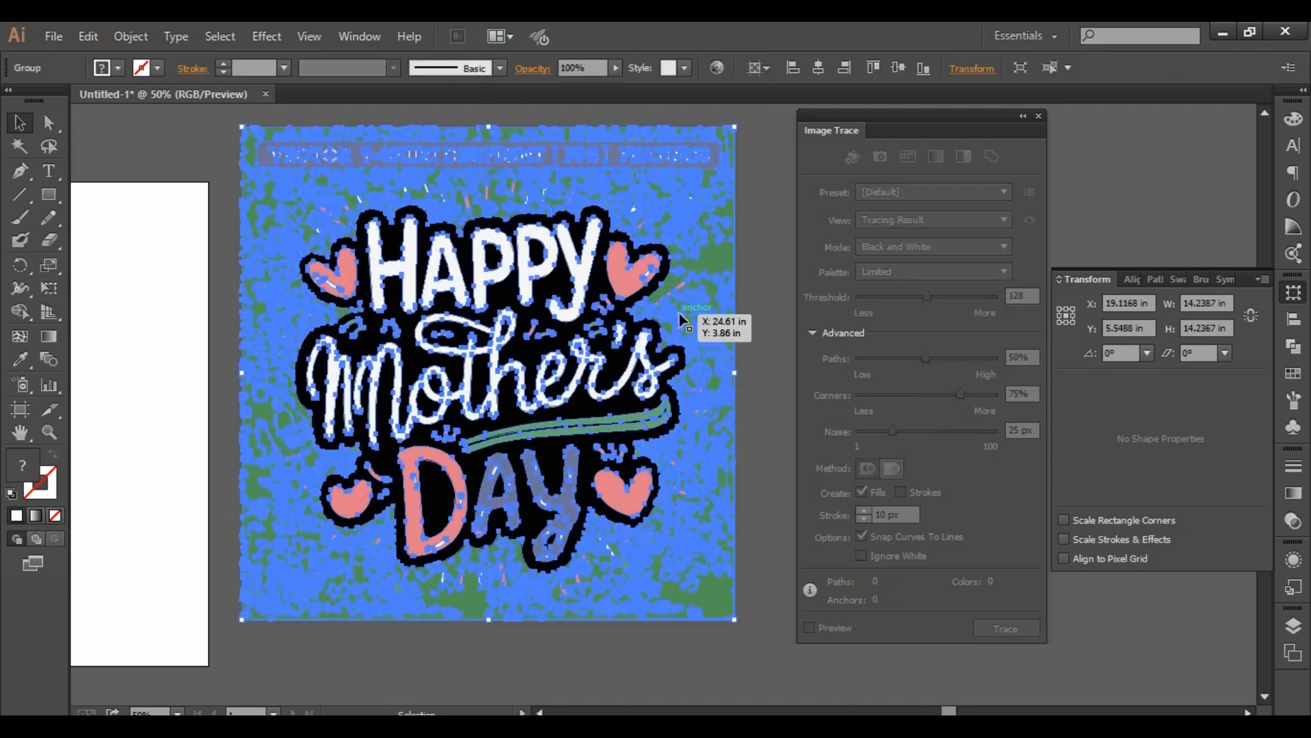
click(775, 199)
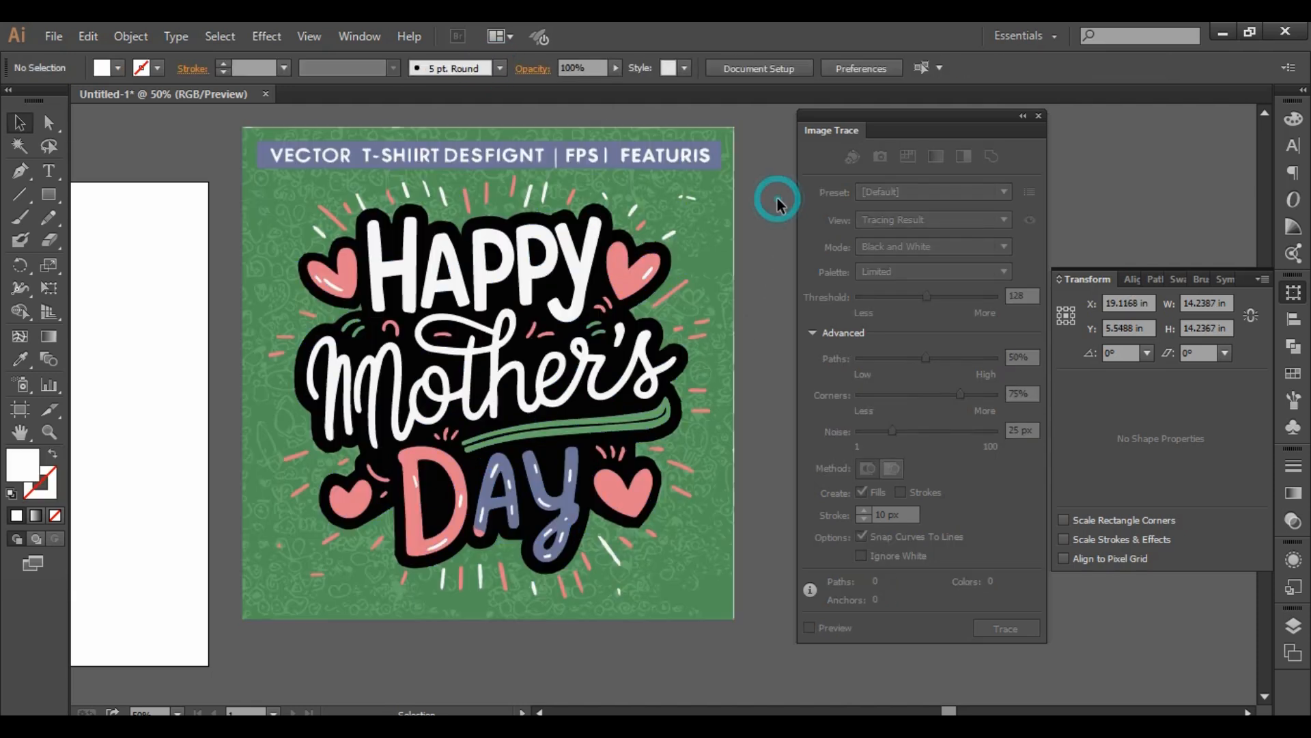
click(696, 257)
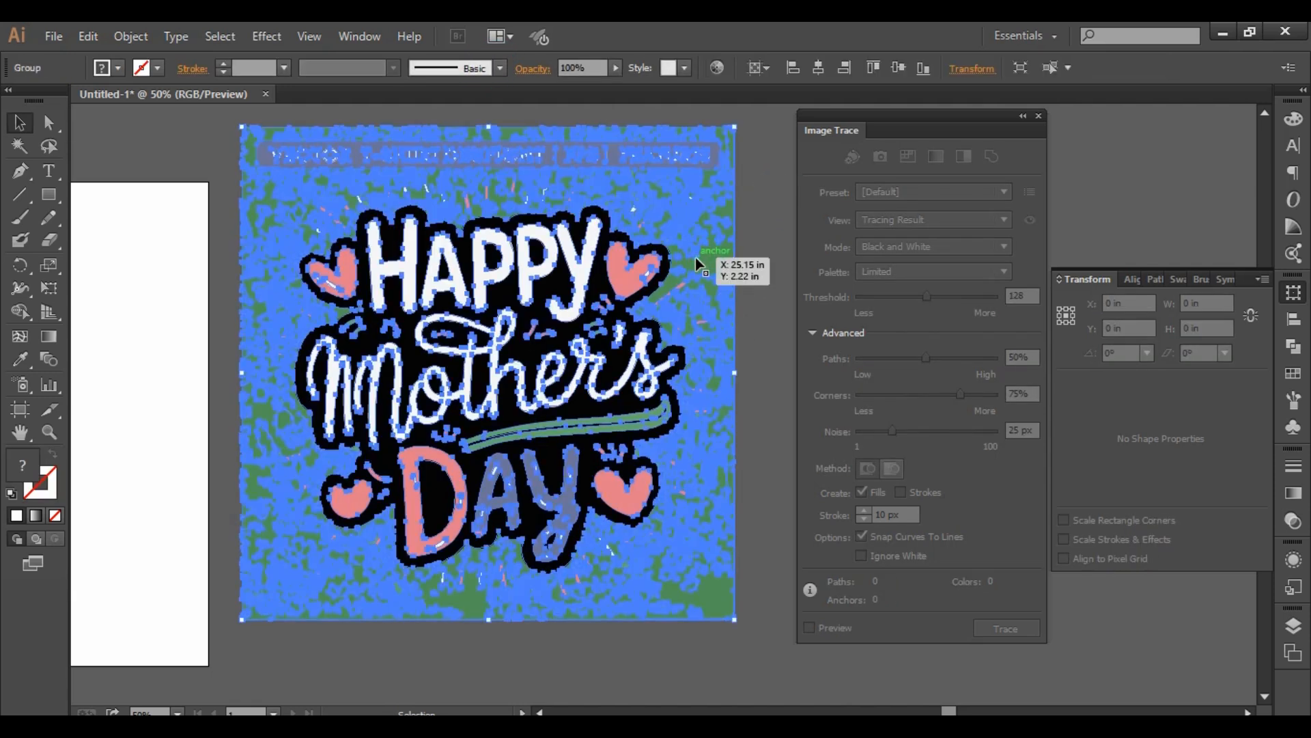
- Close the Image Trace settings, then move the traced group to about X 21.07 in, Y 6.74 in and ungroup it
click(776, 184)
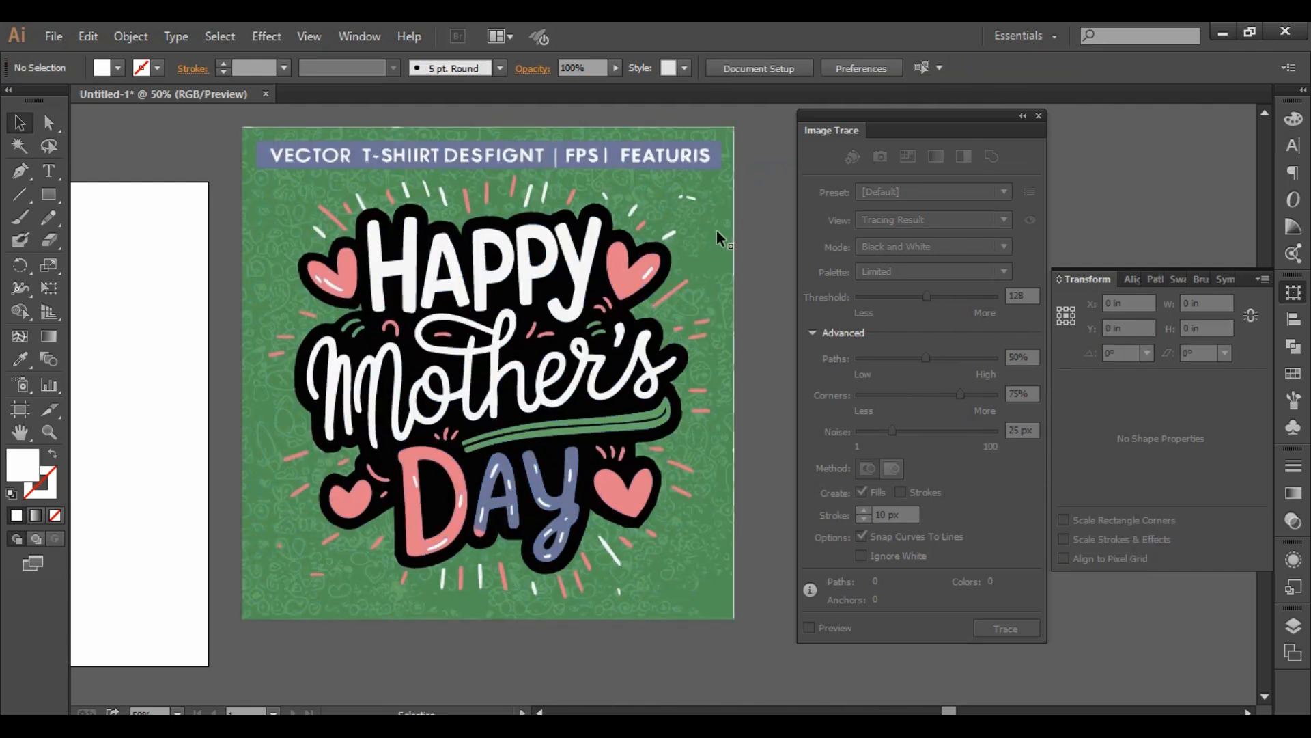
click(1038, 117)
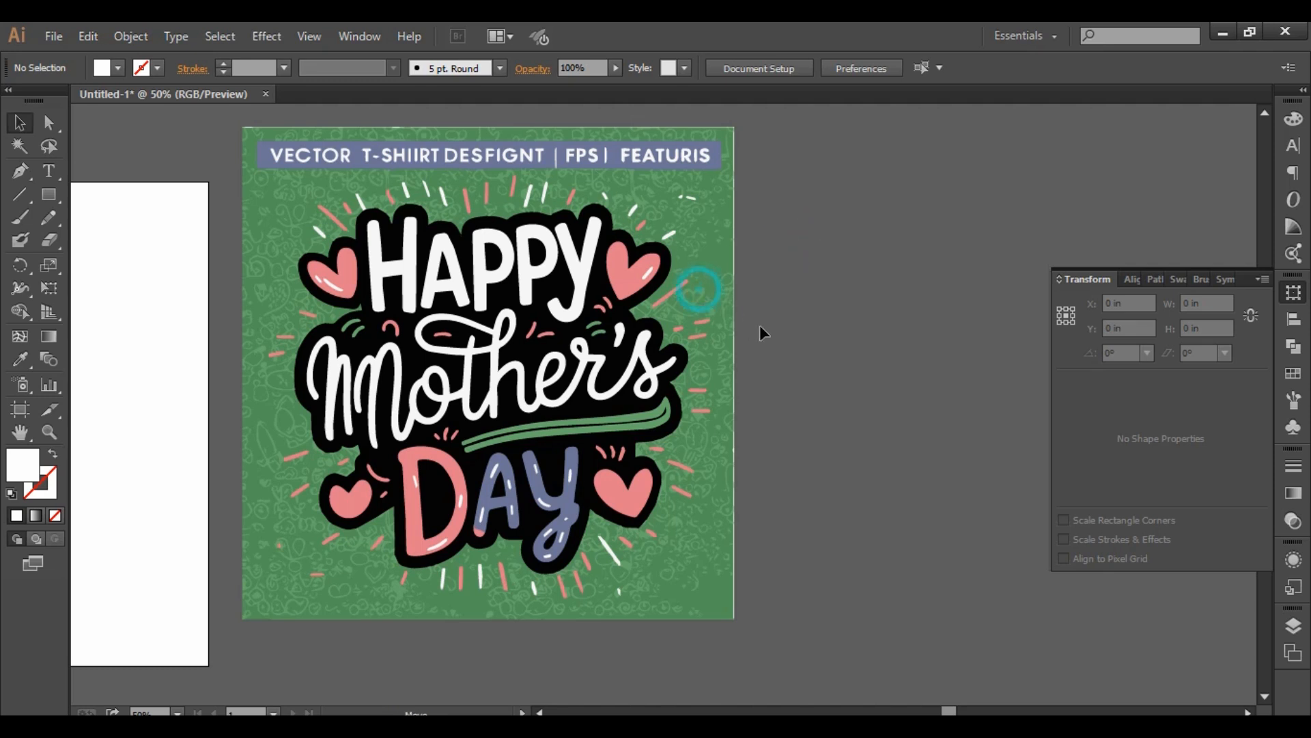
drag(711, 283, 776, 322)
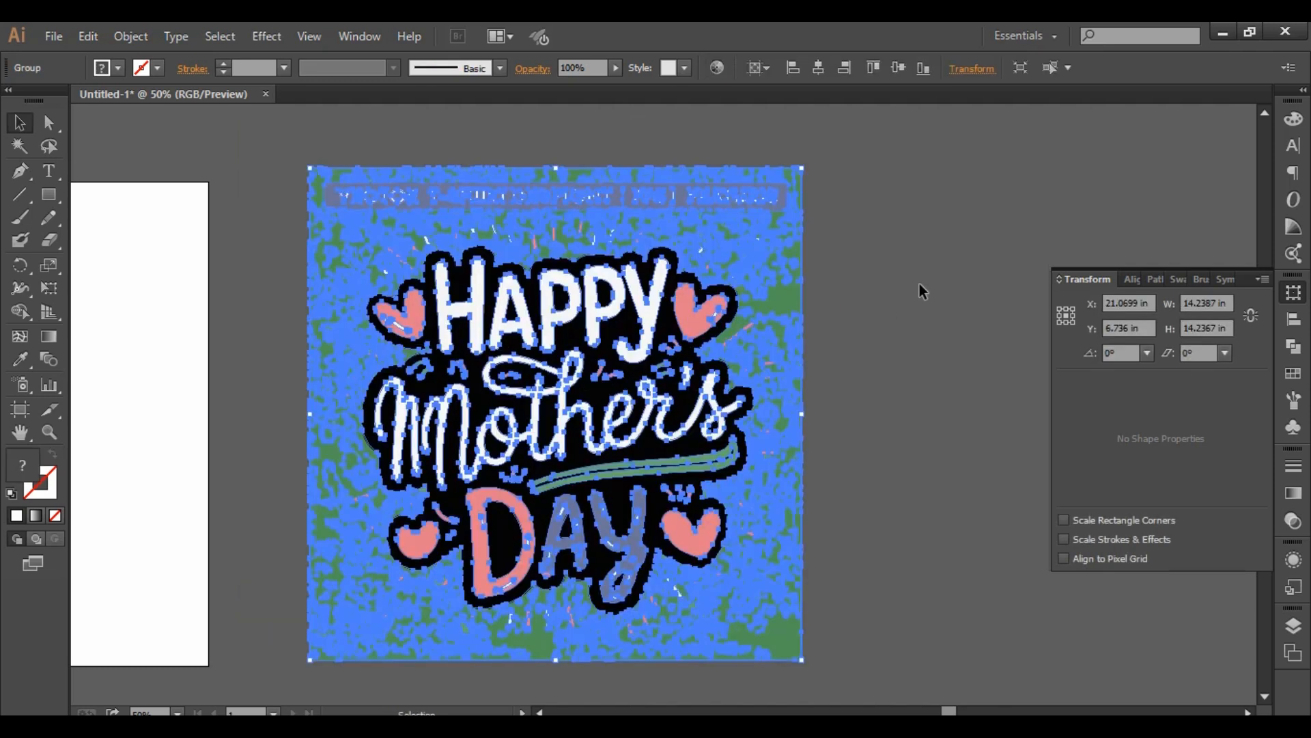
right_click(748, 301)
click(871, 414)
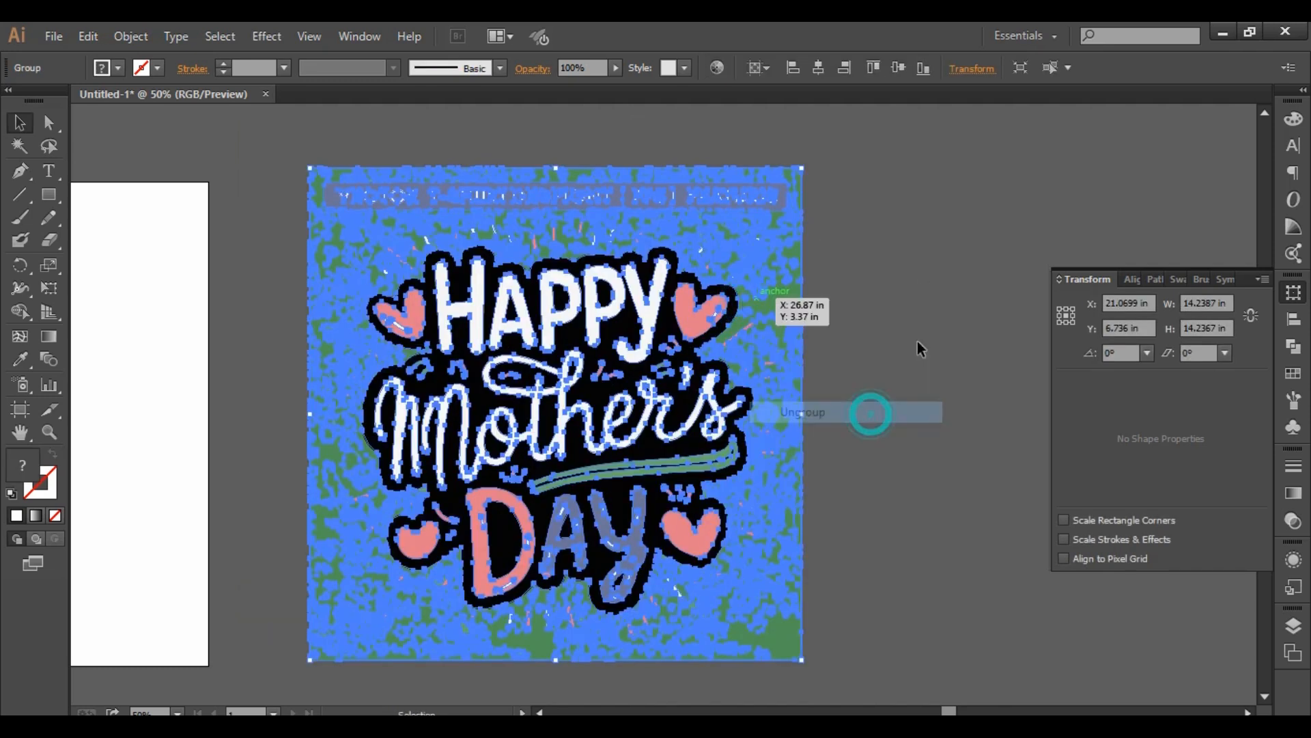
click(942, 294)
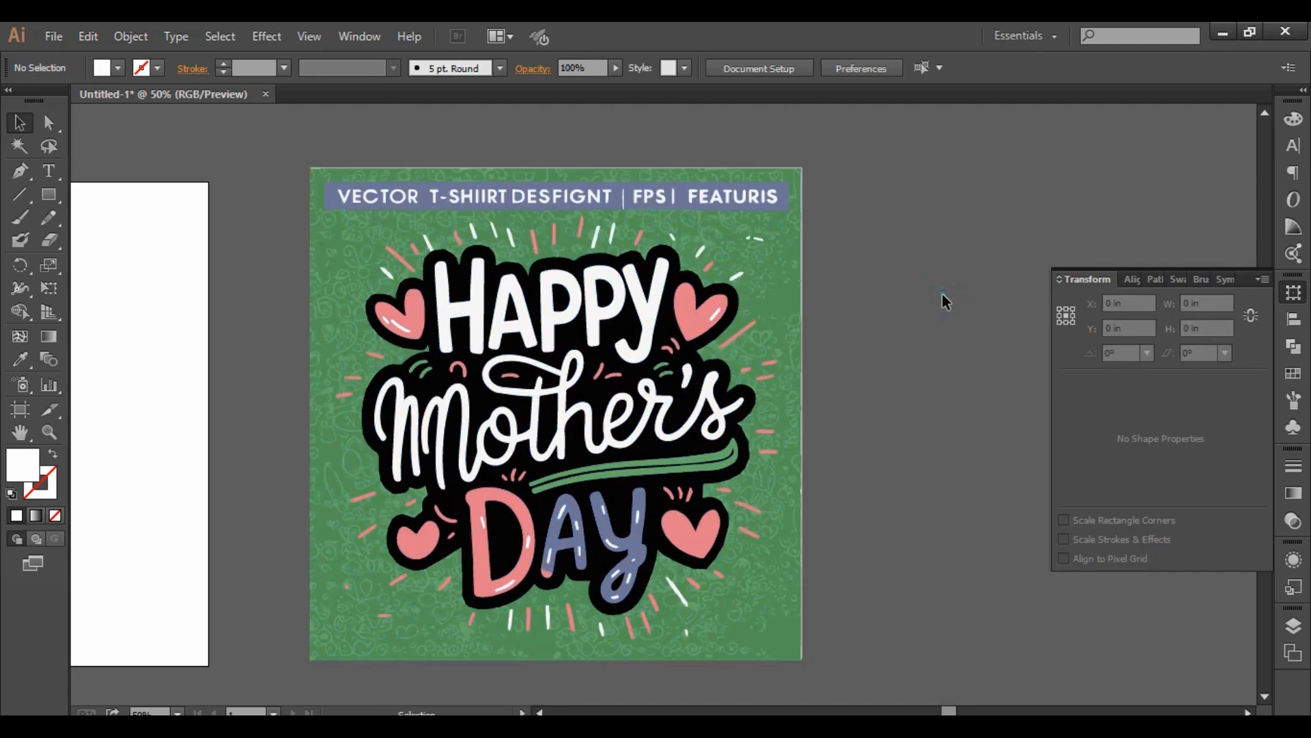
- Delete the solid green background shape behind the lettering, leaving the patterned doodles in place
click(775, 285)
click(908, 299)
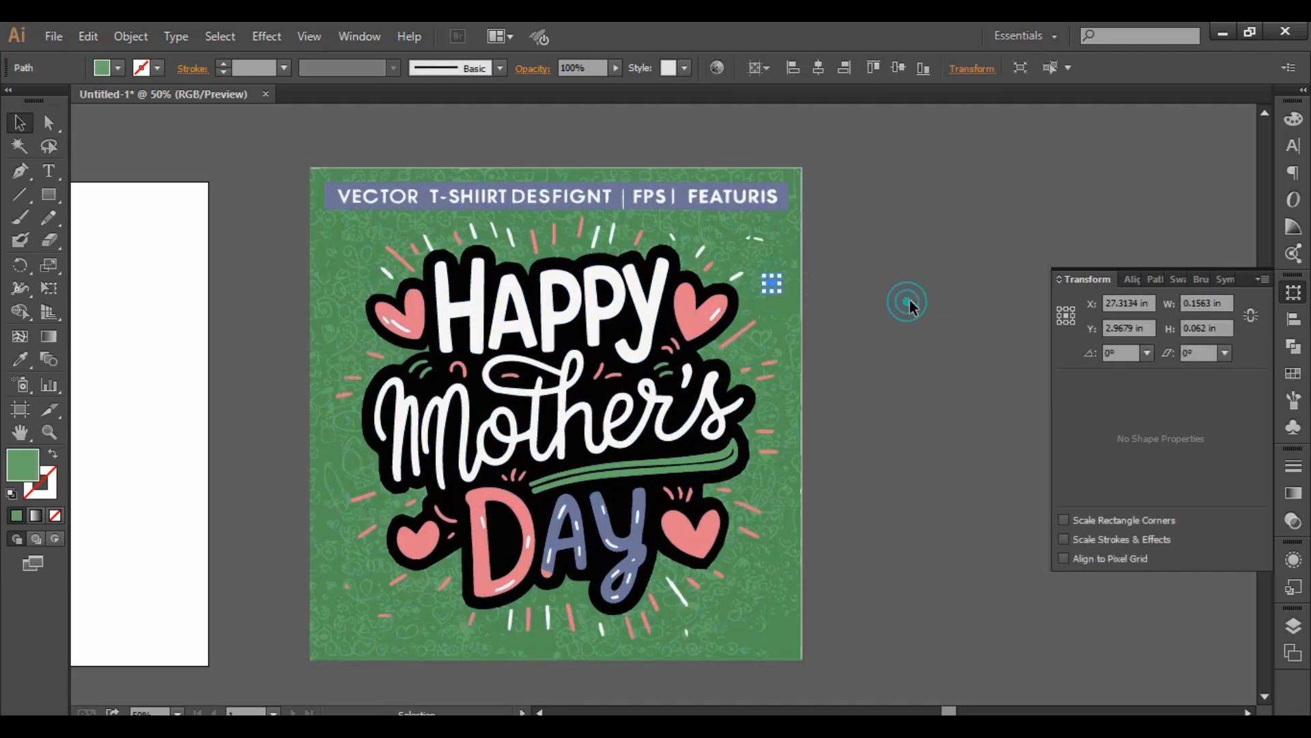
click(784, 297)
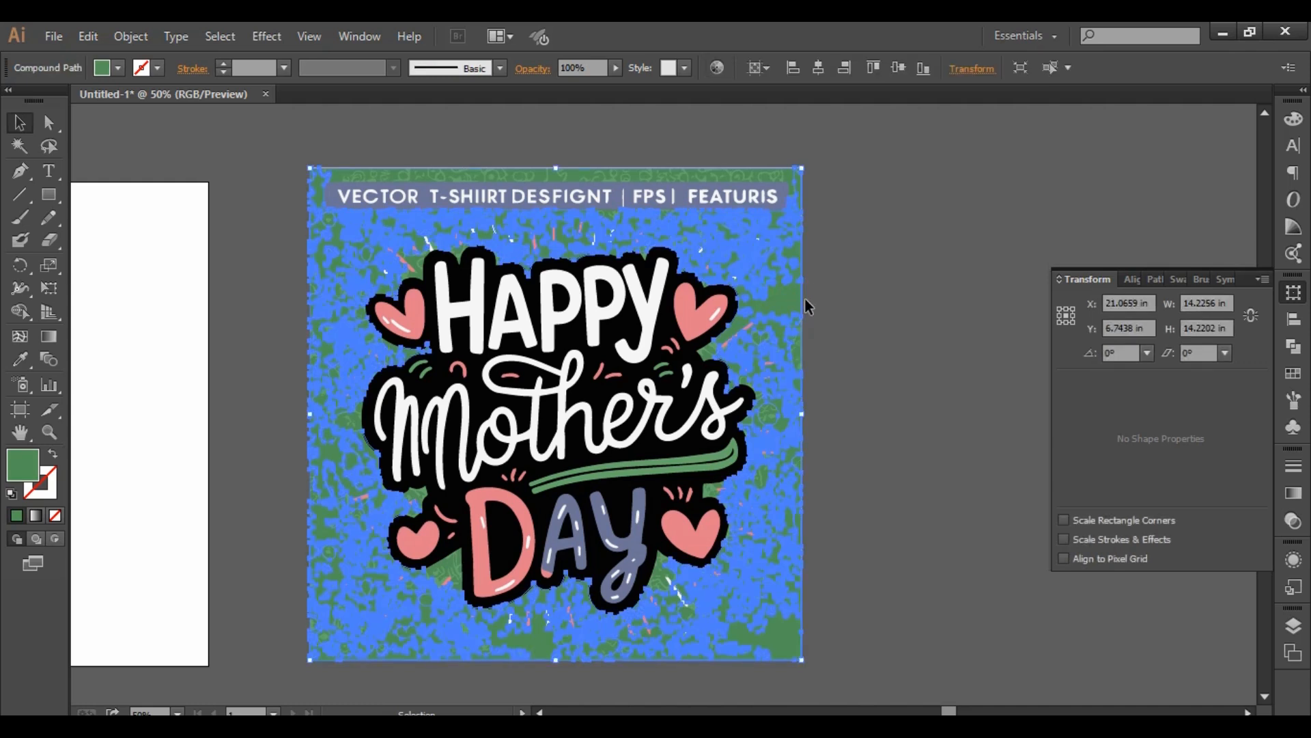
click(806, 301)
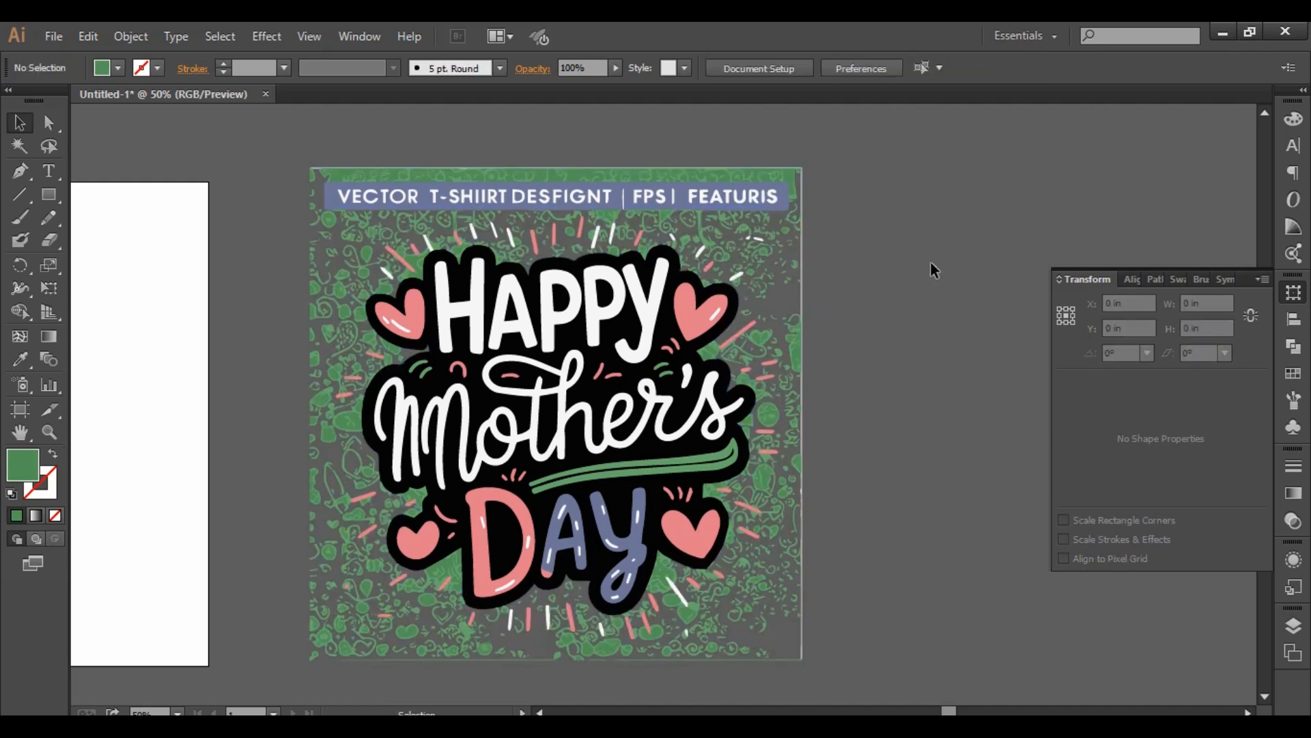
- Delete the "VECTOR T-SHIIRT DESFIGNT" banner together with the strip of green pattern around it
drag(284, 124, 571, 202)
drag(838, 209, 842, 208)
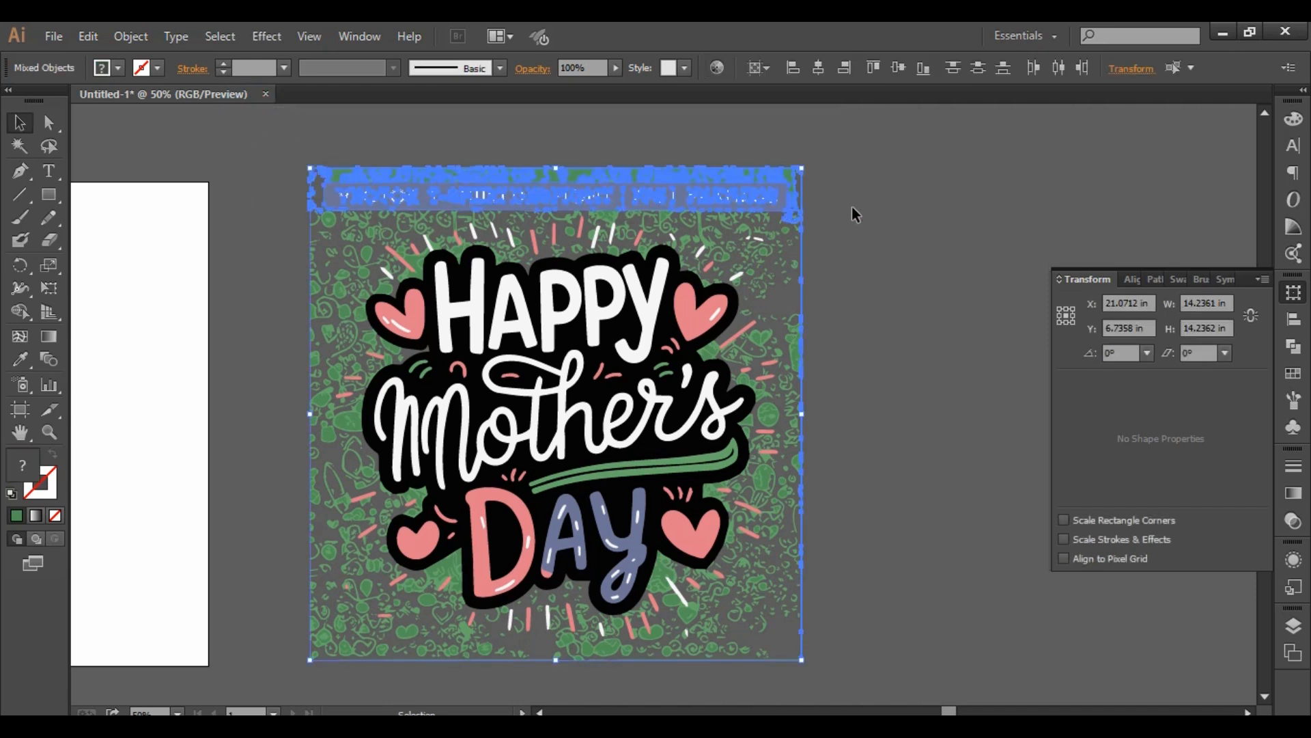
key(Delete)
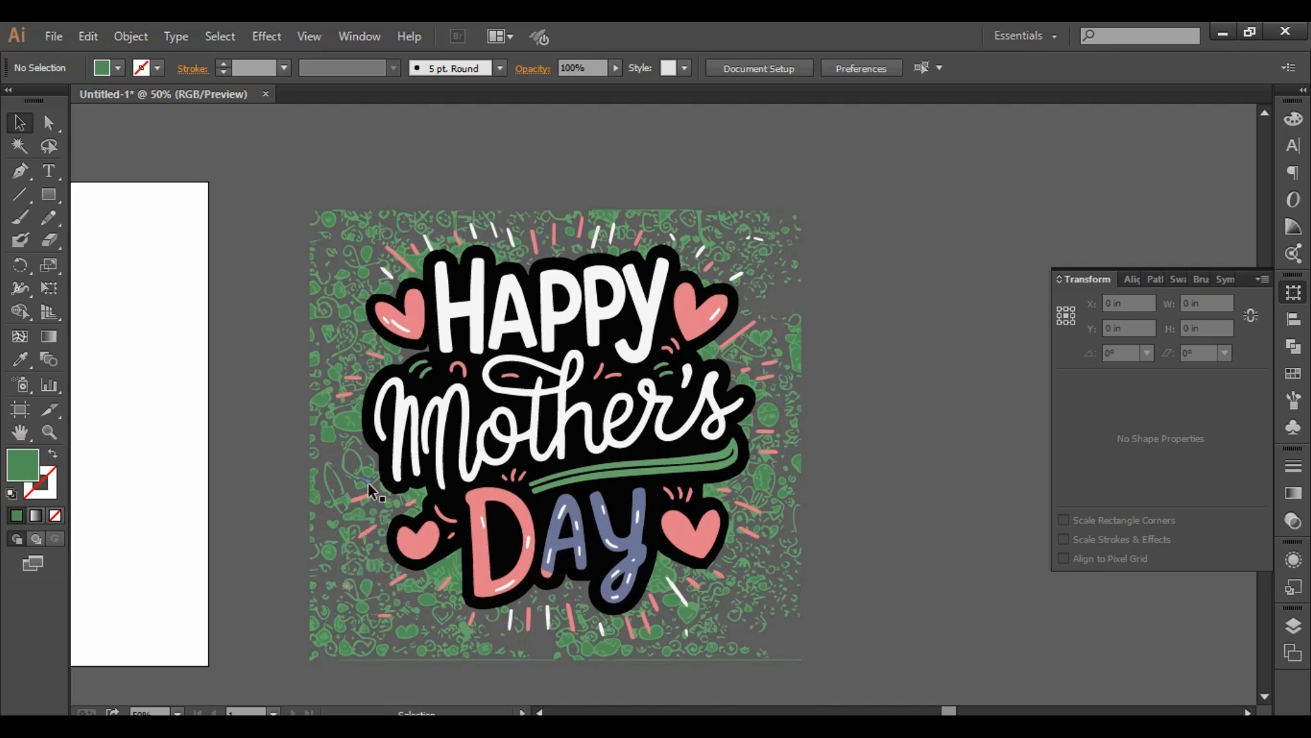
- Select all similarly green pattern shapes with the Magic Wand and delete them
click(26, 146)
click(368, 255)
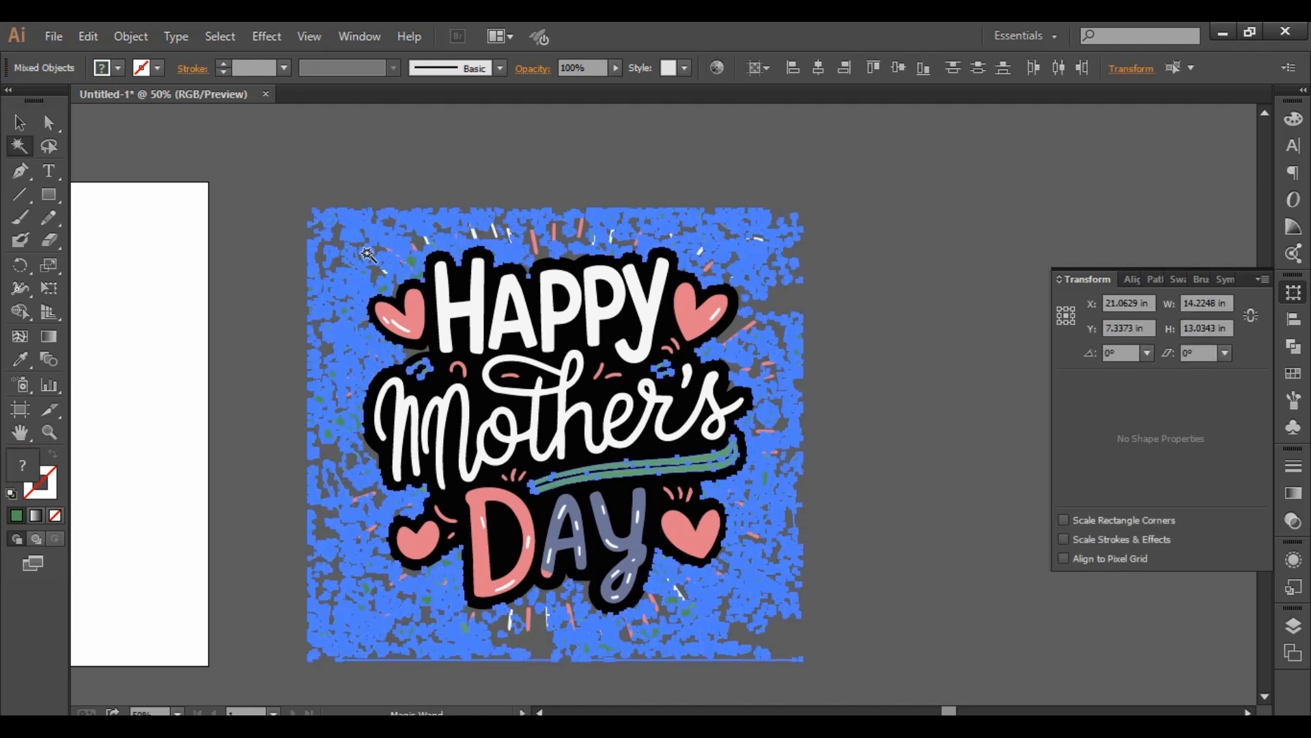
key(Delete)
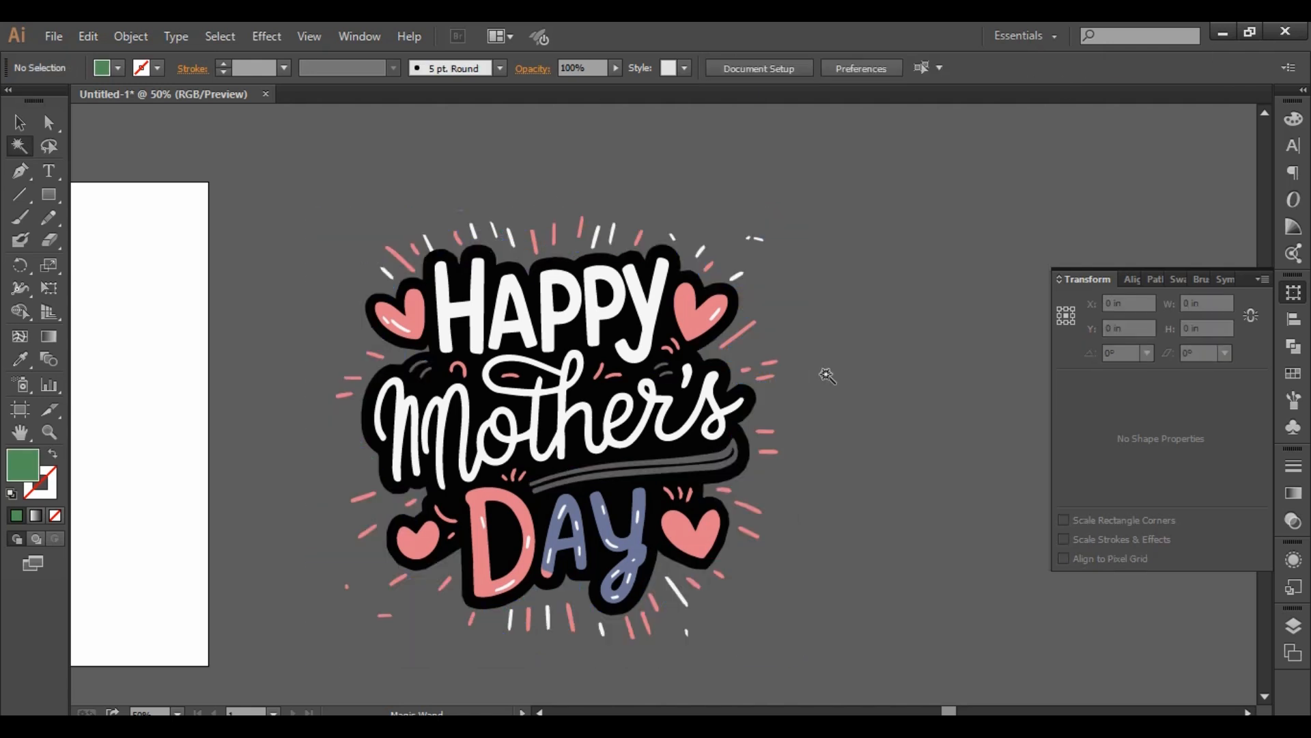
- Delete the tiny blue fleck above "HAPPY" and the stray white dashes beyond the upper-right rays
click(20, 122)
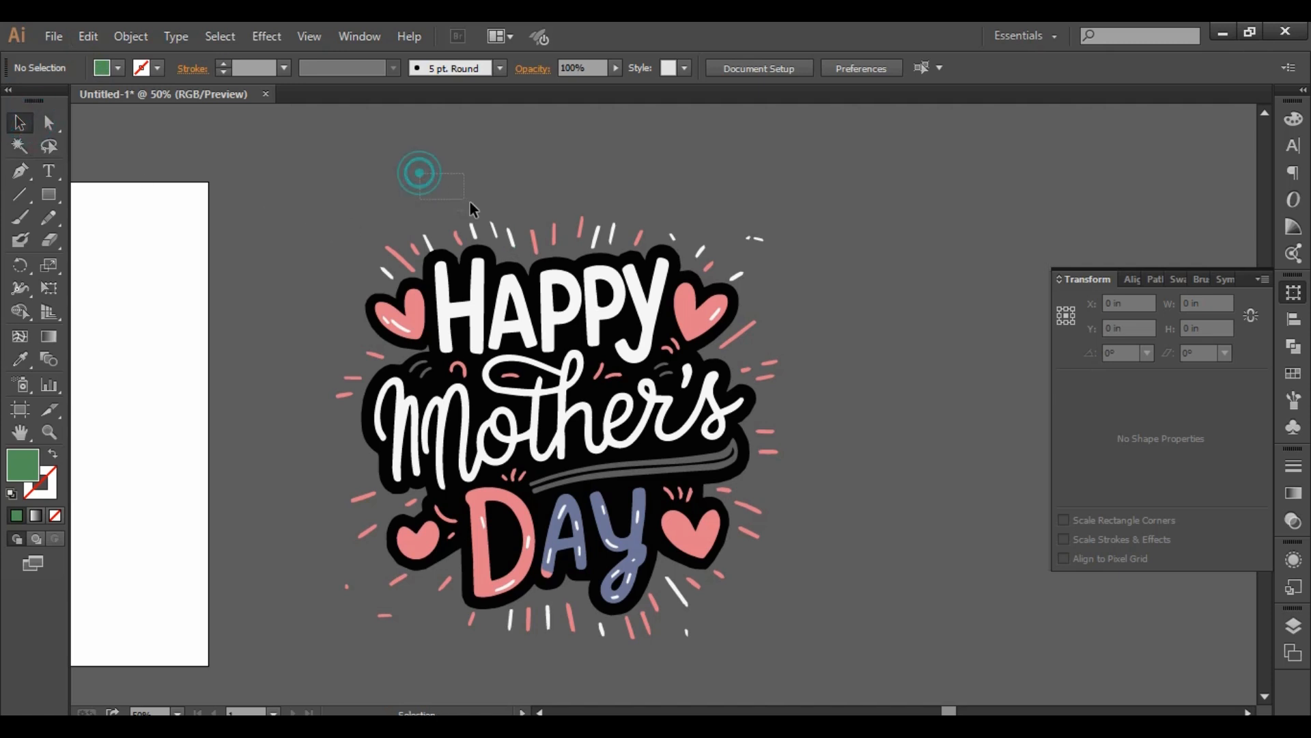
drag(470, 202, 489, 212)
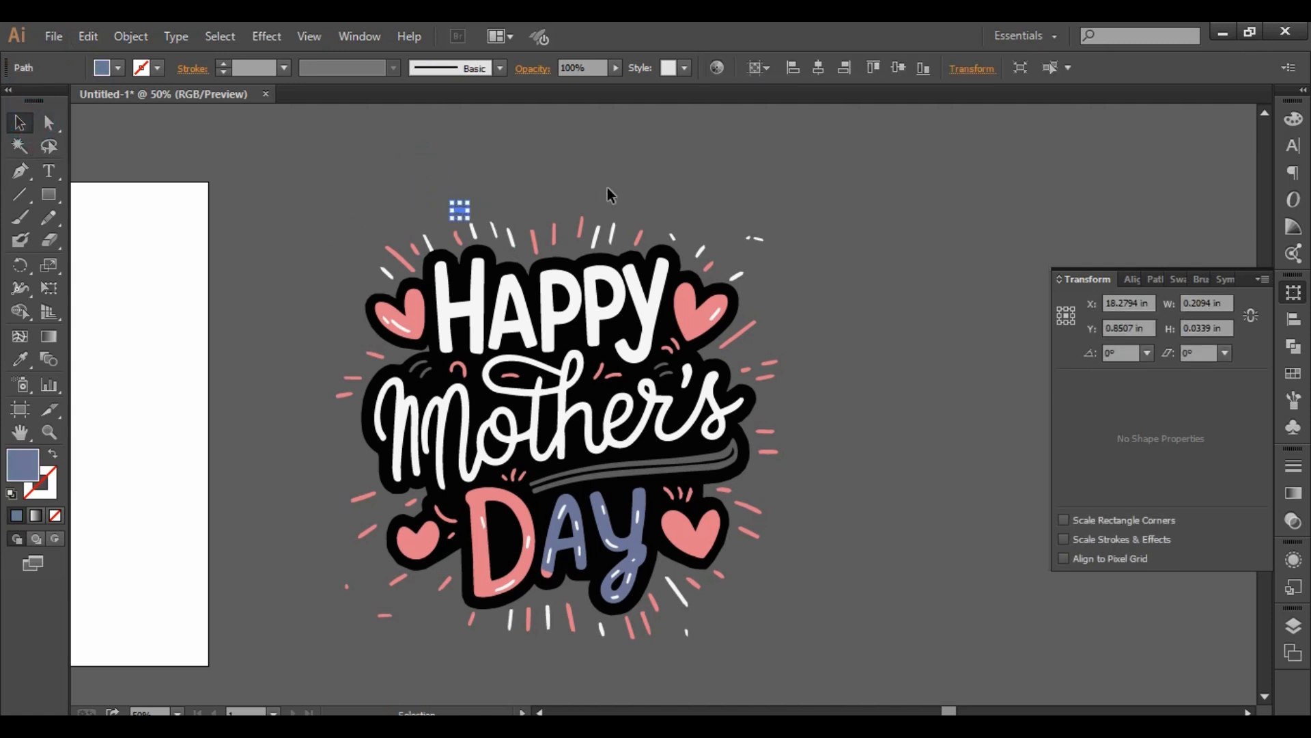
key(Delete)
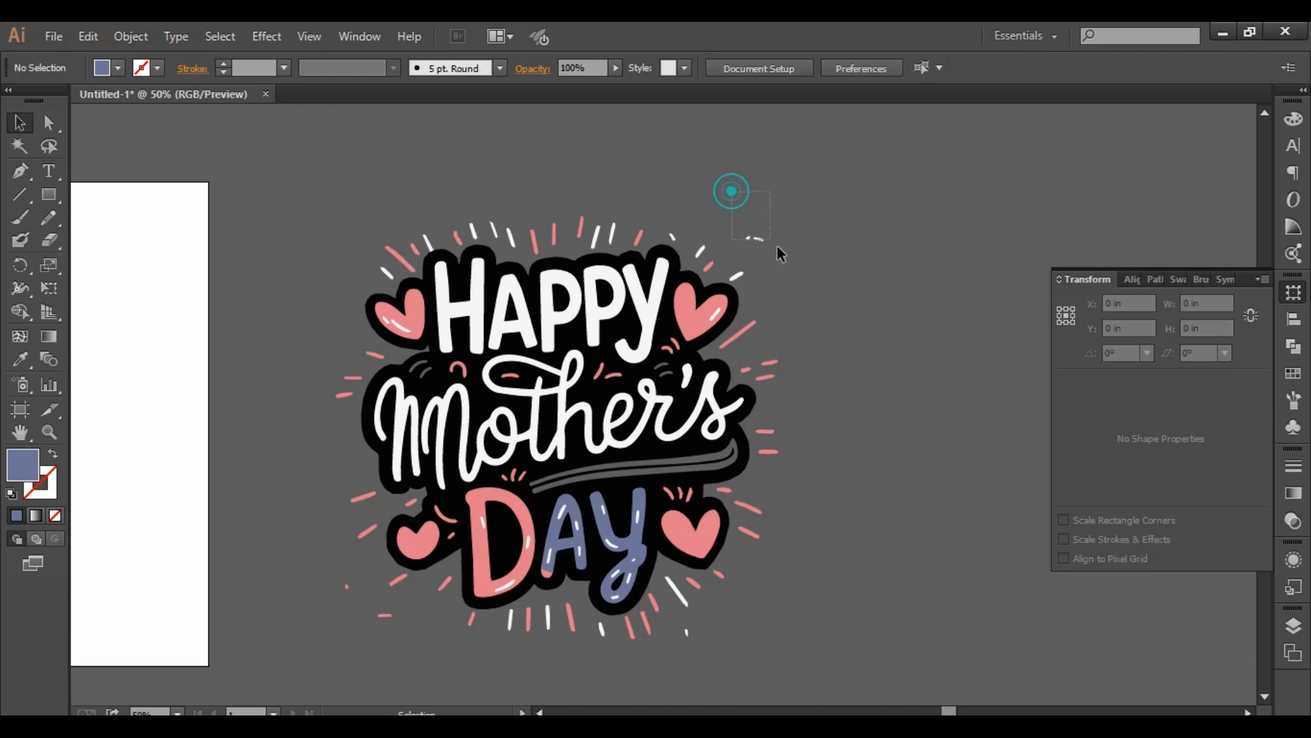
drag(778, 252, 782, 253)
key(Delete)
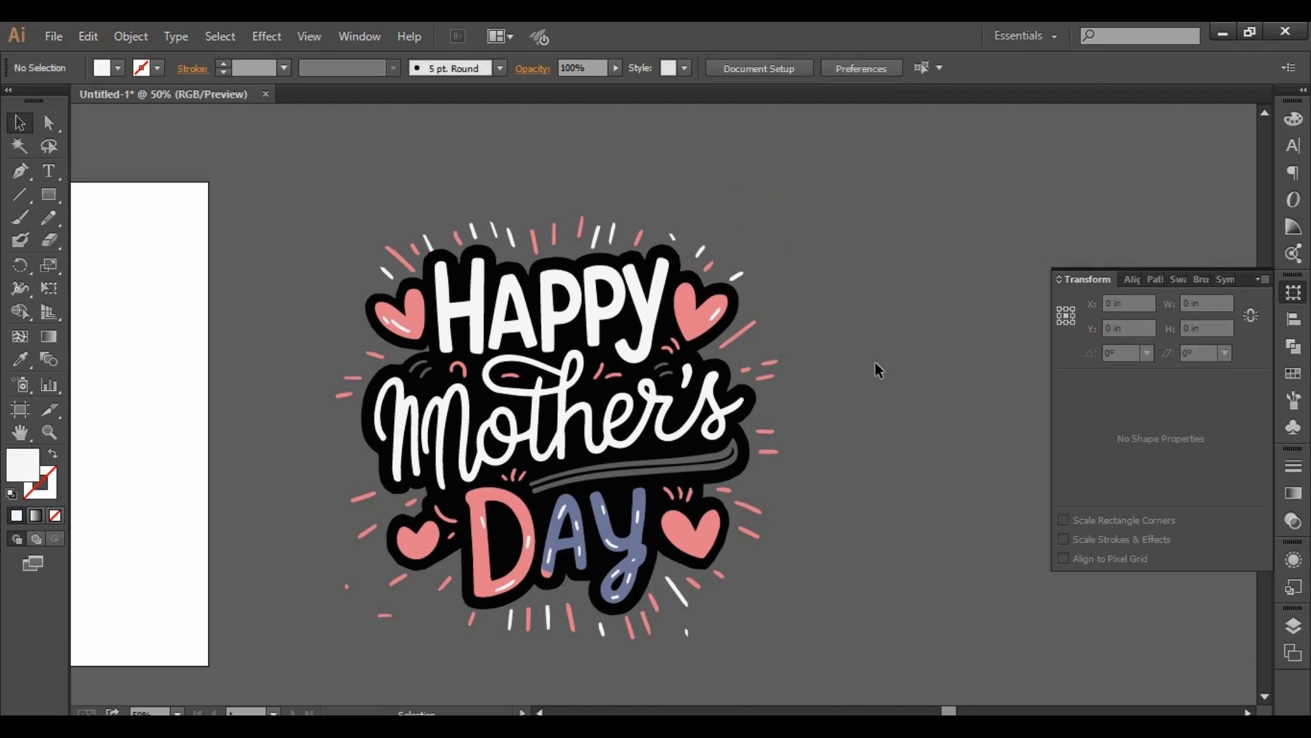
- Delete the stray white fleck below the lower-right rays and the stray pink marks at the artwork's lower-left corner
scroll(879, 362, down, 1)
mouse_move(709, 570)
mouse_down()
mouse_move(684, 602)
mouse_move(681, 579)
mouse_up()
click(858, 574)
key(Delete)
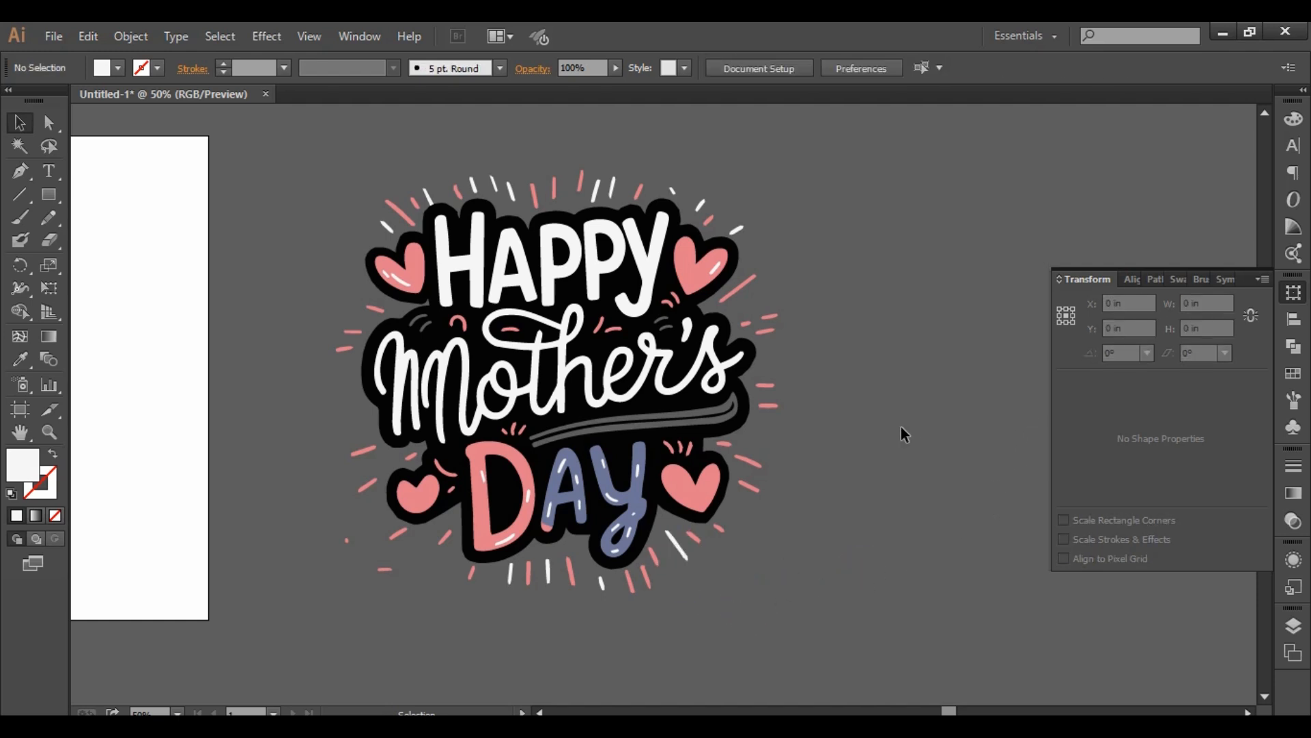
drag(331, 530, 420, 595)
key(Delete)
key(Delete)
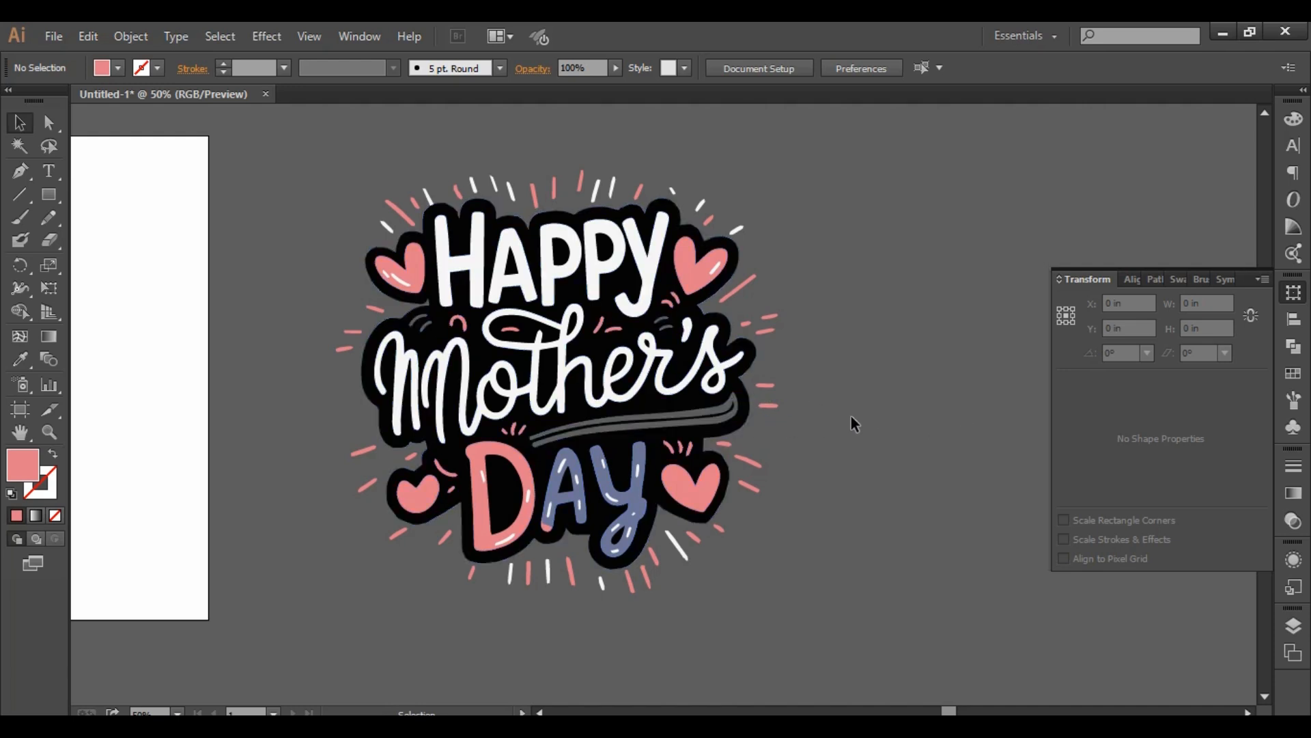
- Try moving the extra white letter stroke at the start of "Mother's" off the artwork, and undo the move
click(902, 357)
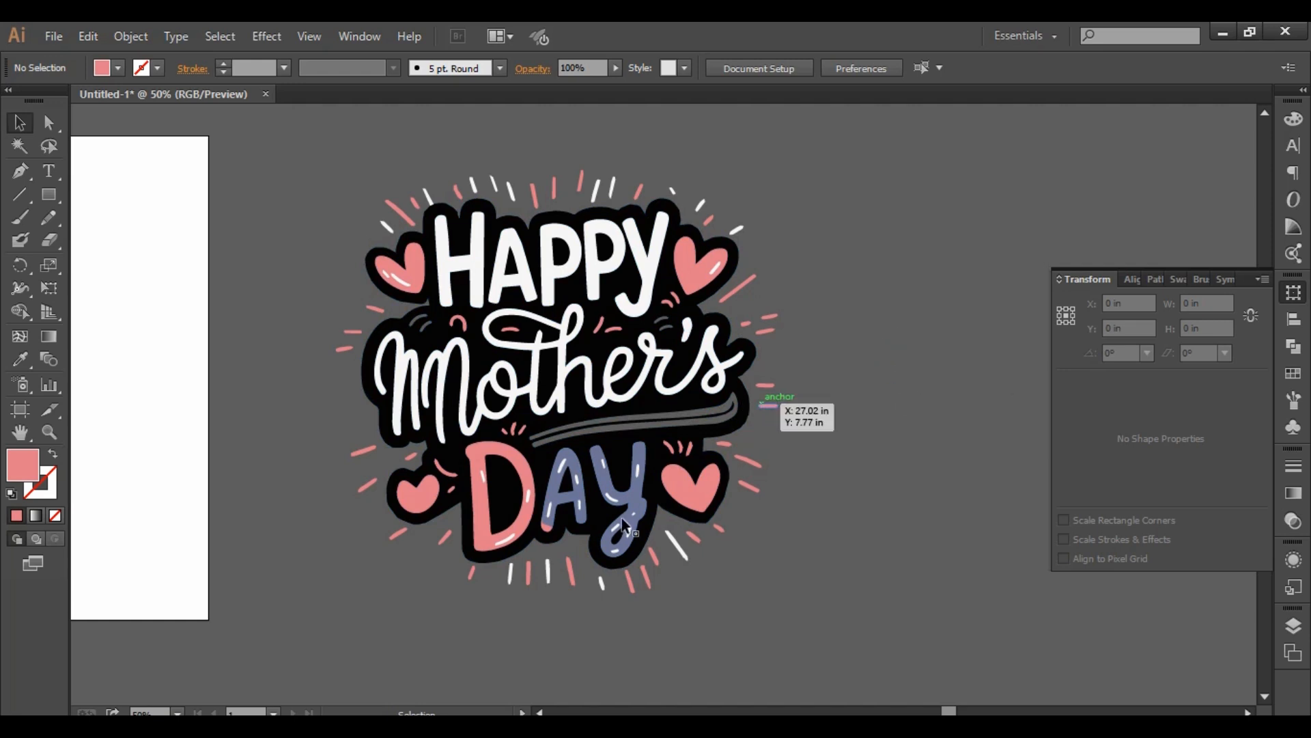
click(416, 369)
drag(418, 372, 234, 461)
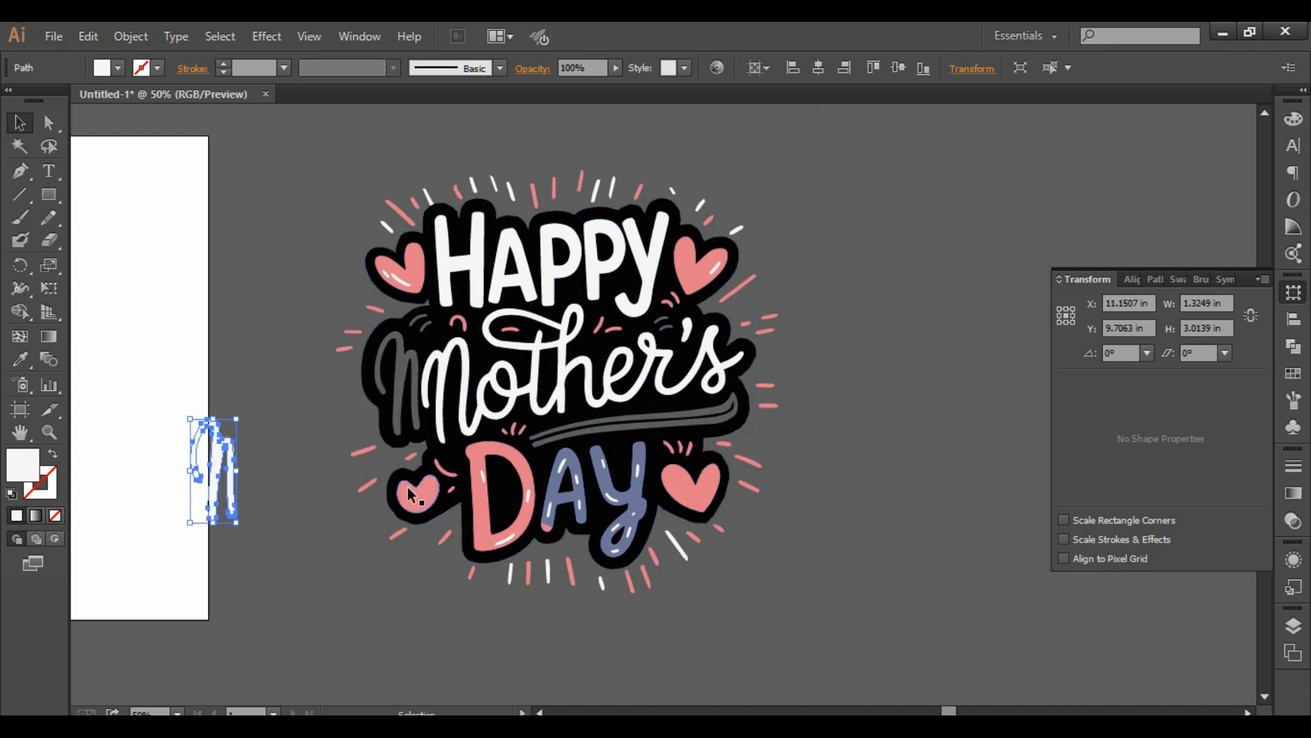
key(ctrl+z)
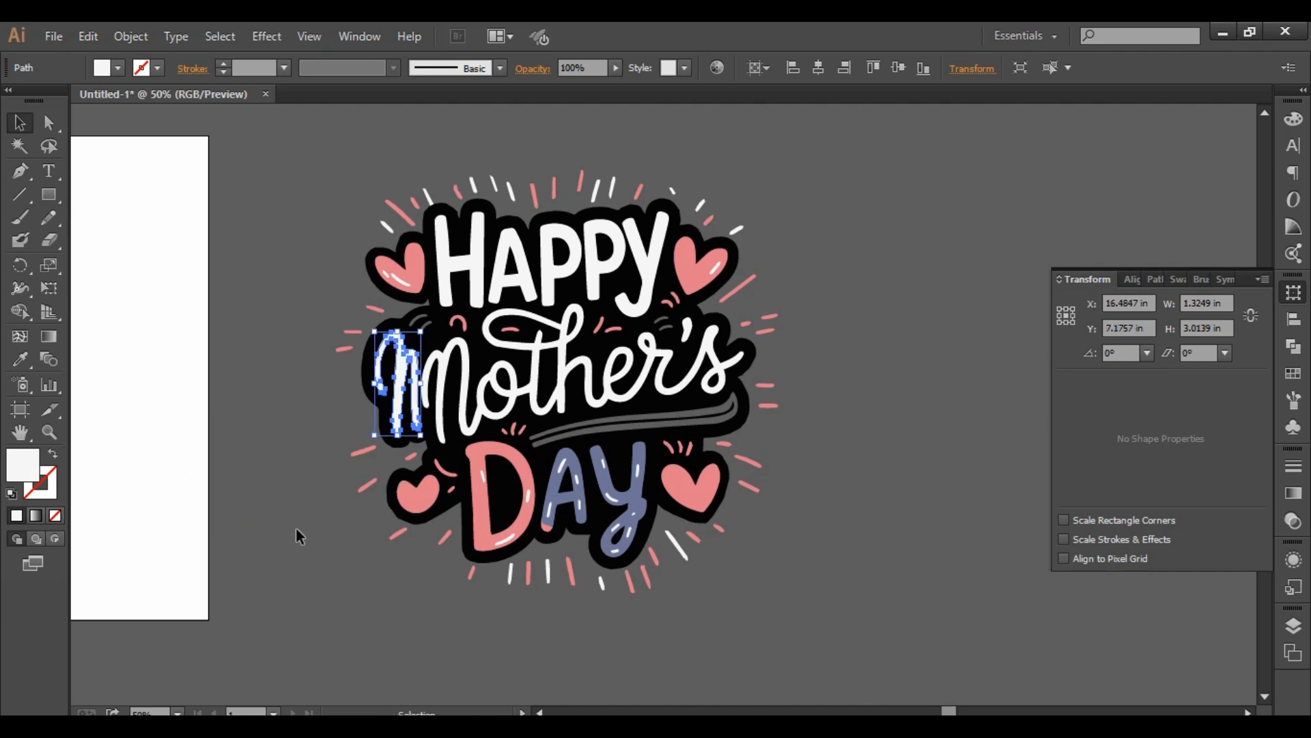
click(297, 529)
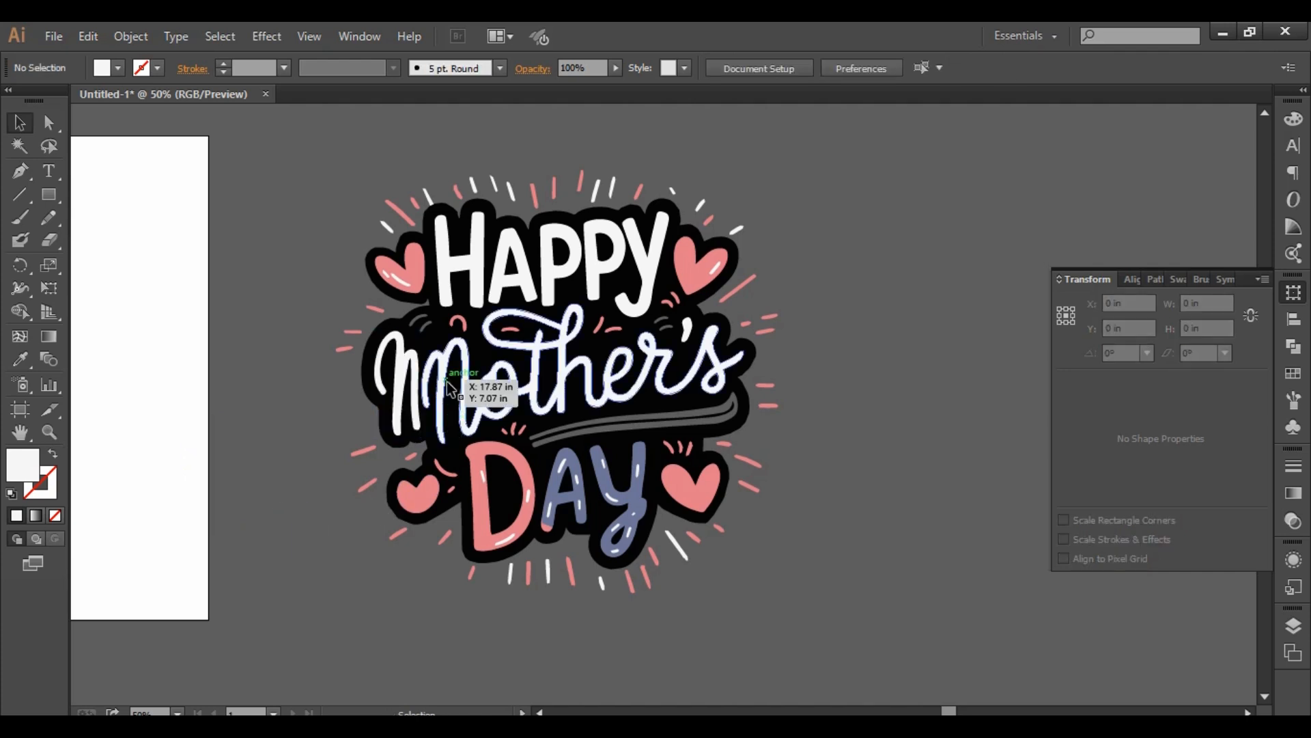
- Recolor the extra white letter stroke before "Mother's" black by sampling the backing shape with the Eyedropper
scroll(449, 384, up, 2)
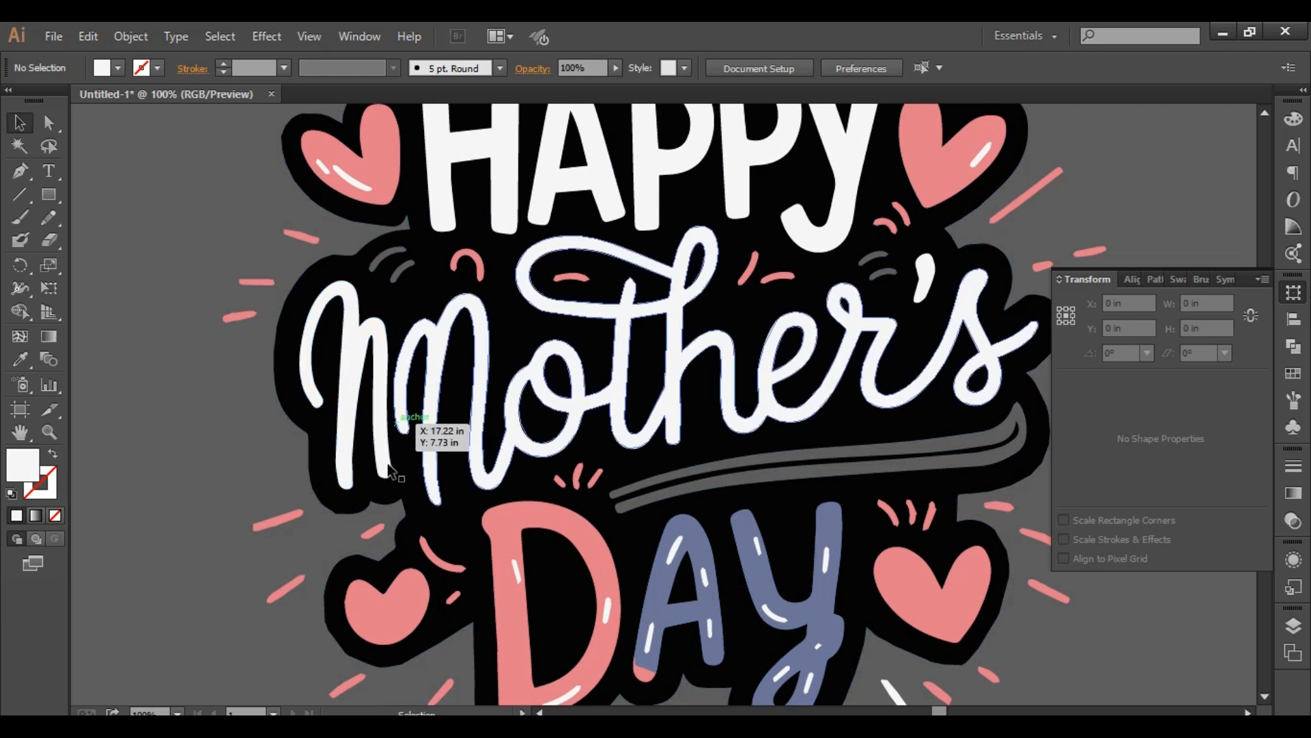
click(348, 354)
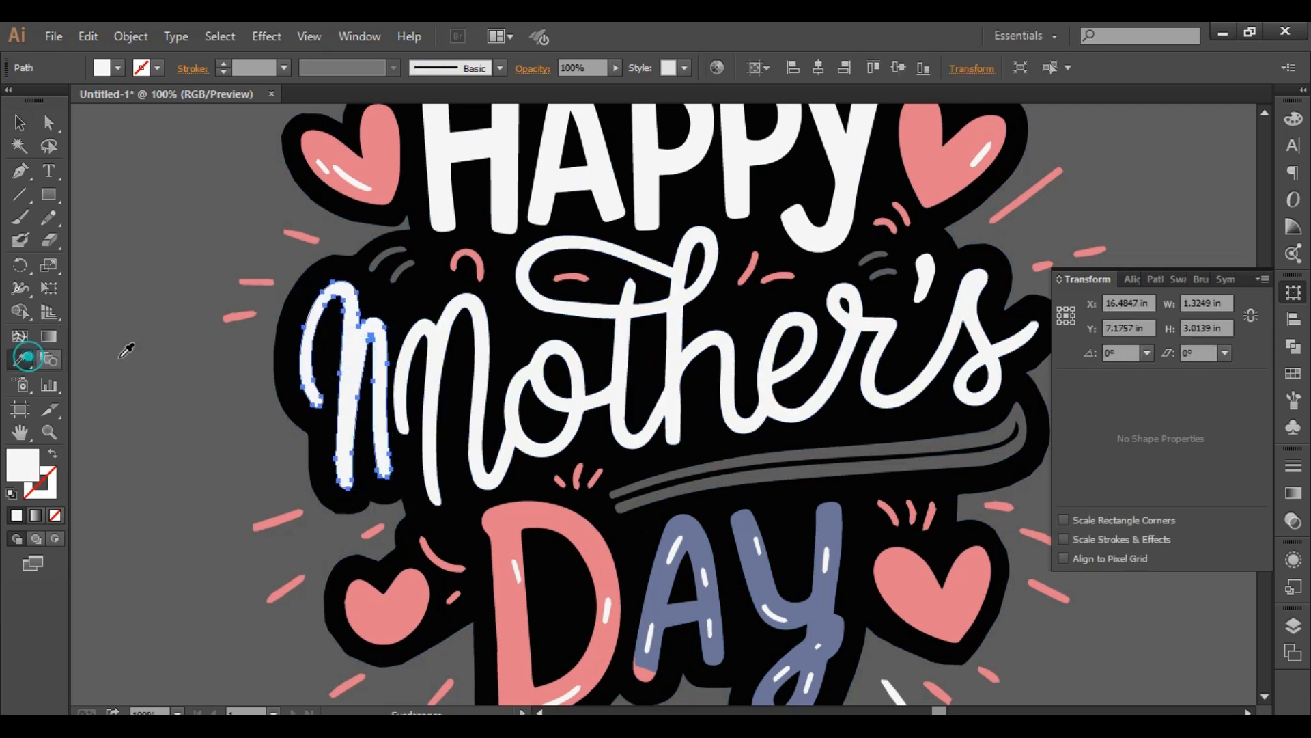
key(i)
click(332, 270)
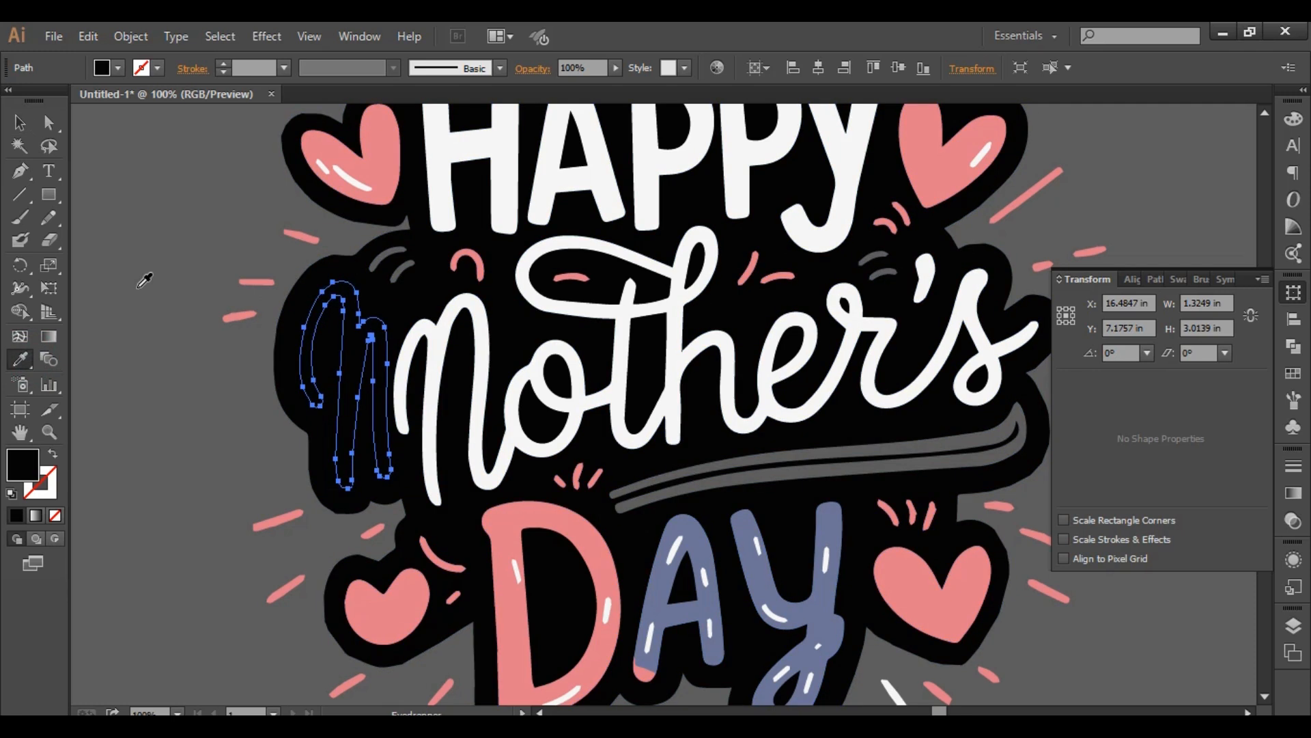
key(v)
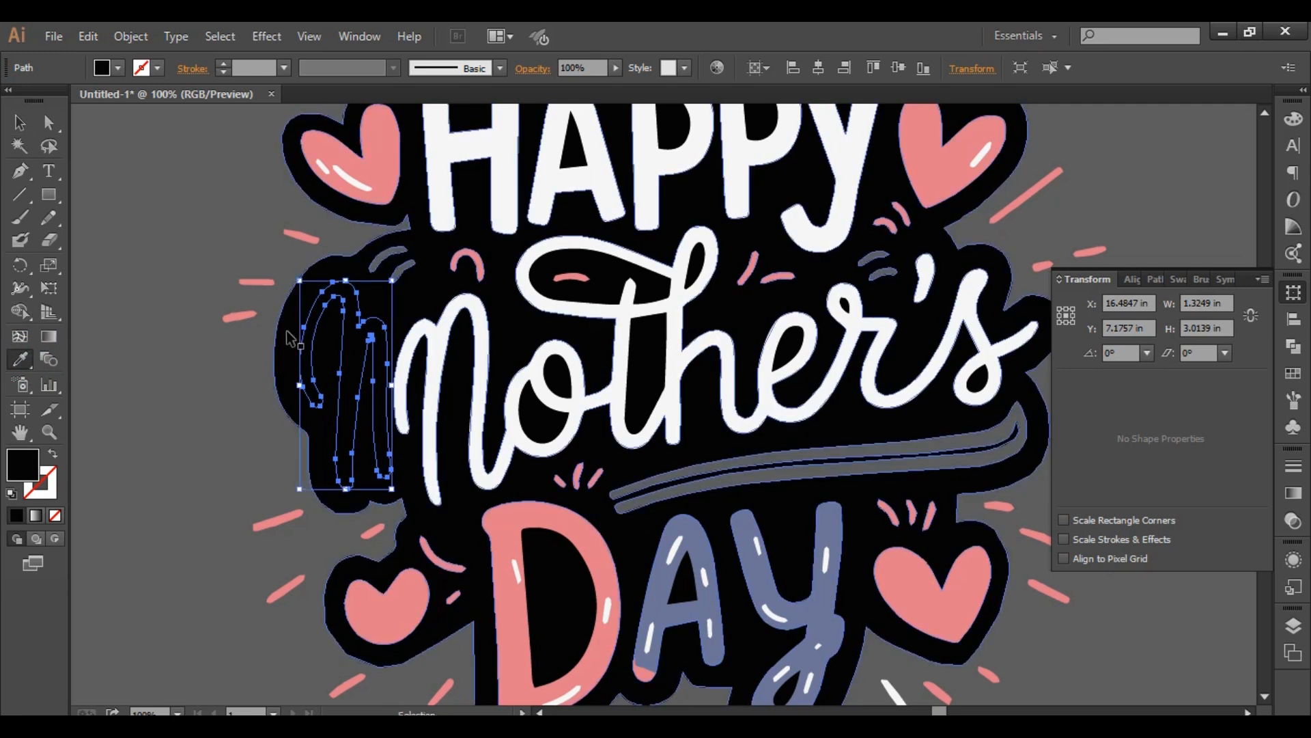
- Try the Shape Builder with only the black backing shape selected, and check whether the extra letter is still a separate path
ctrl+click(287, 332)
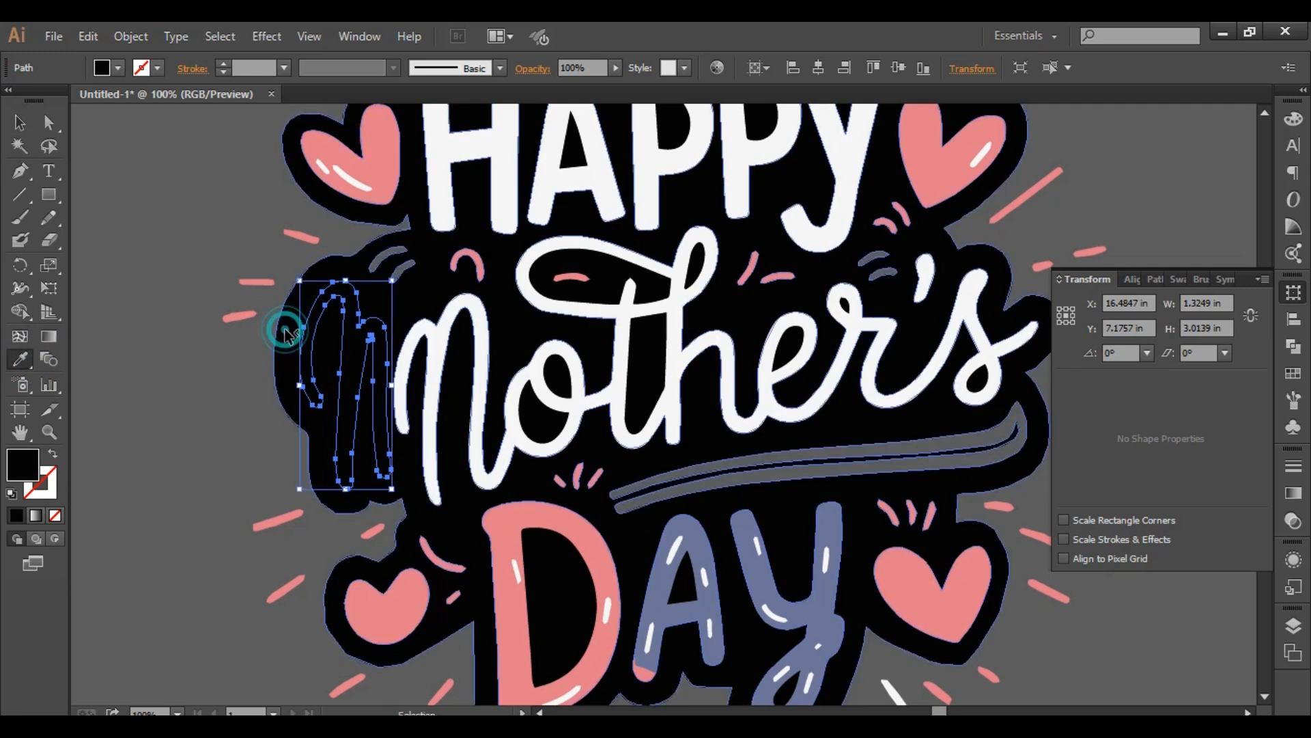
click(15, 314)
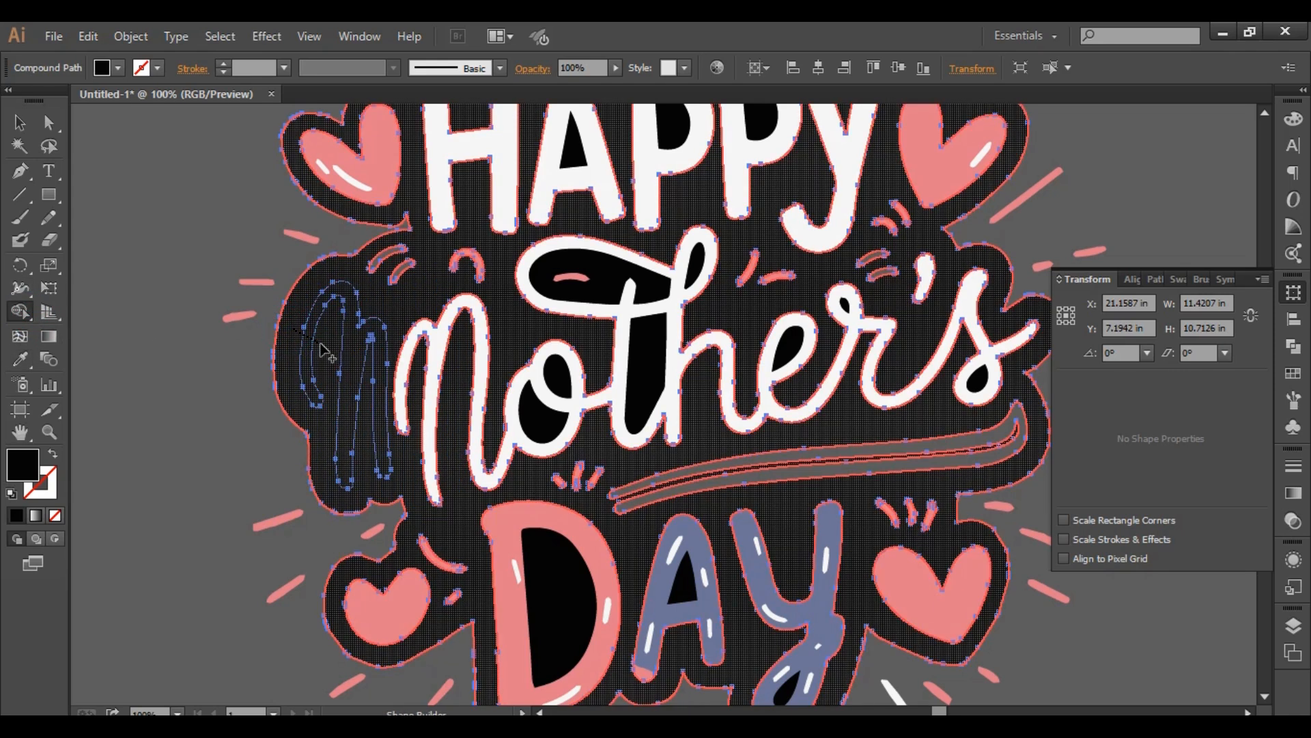
click(323, 351)
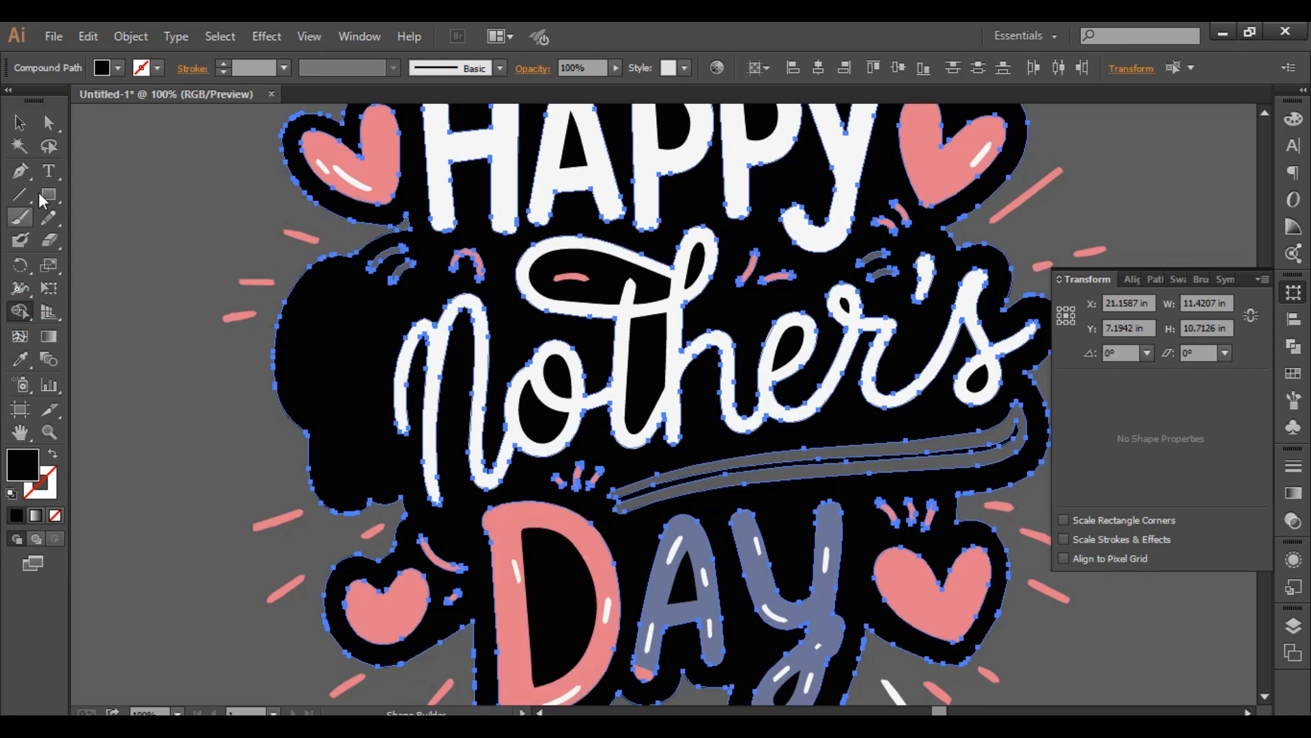
click(19, 122)
click(145, 308)
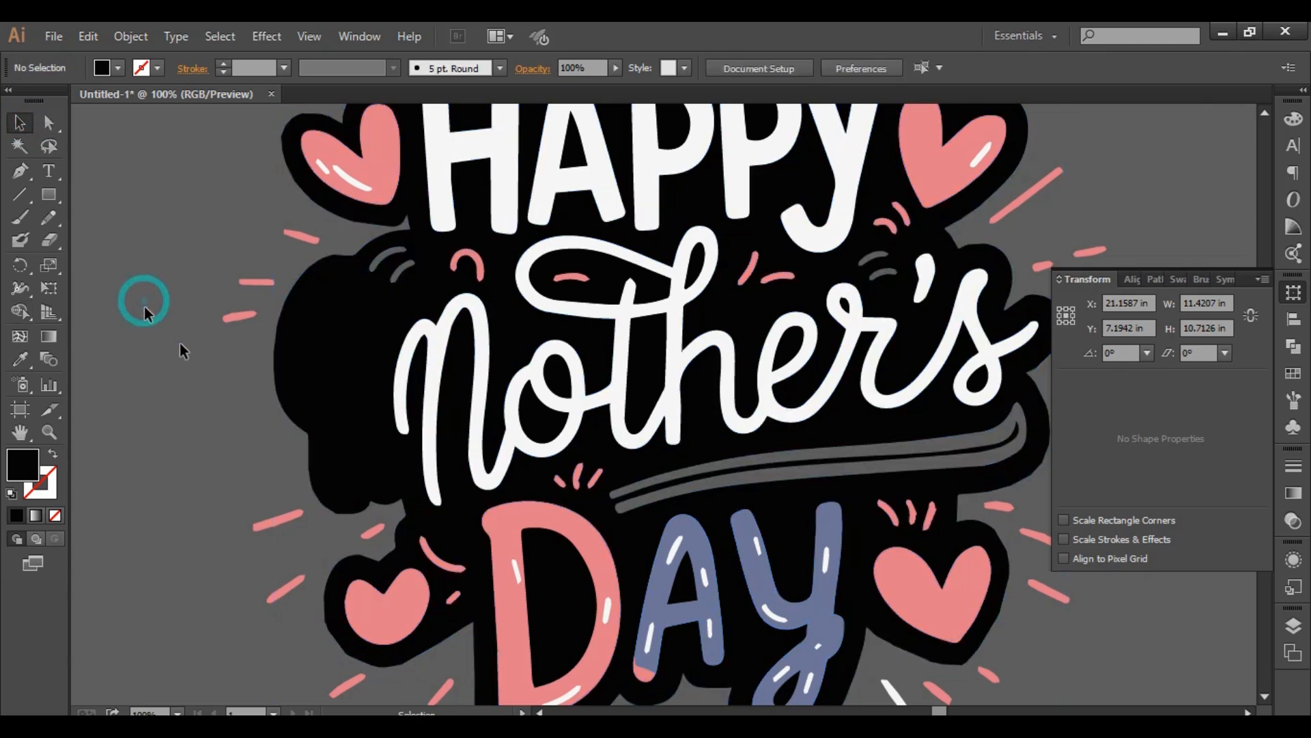
click(351, 366)
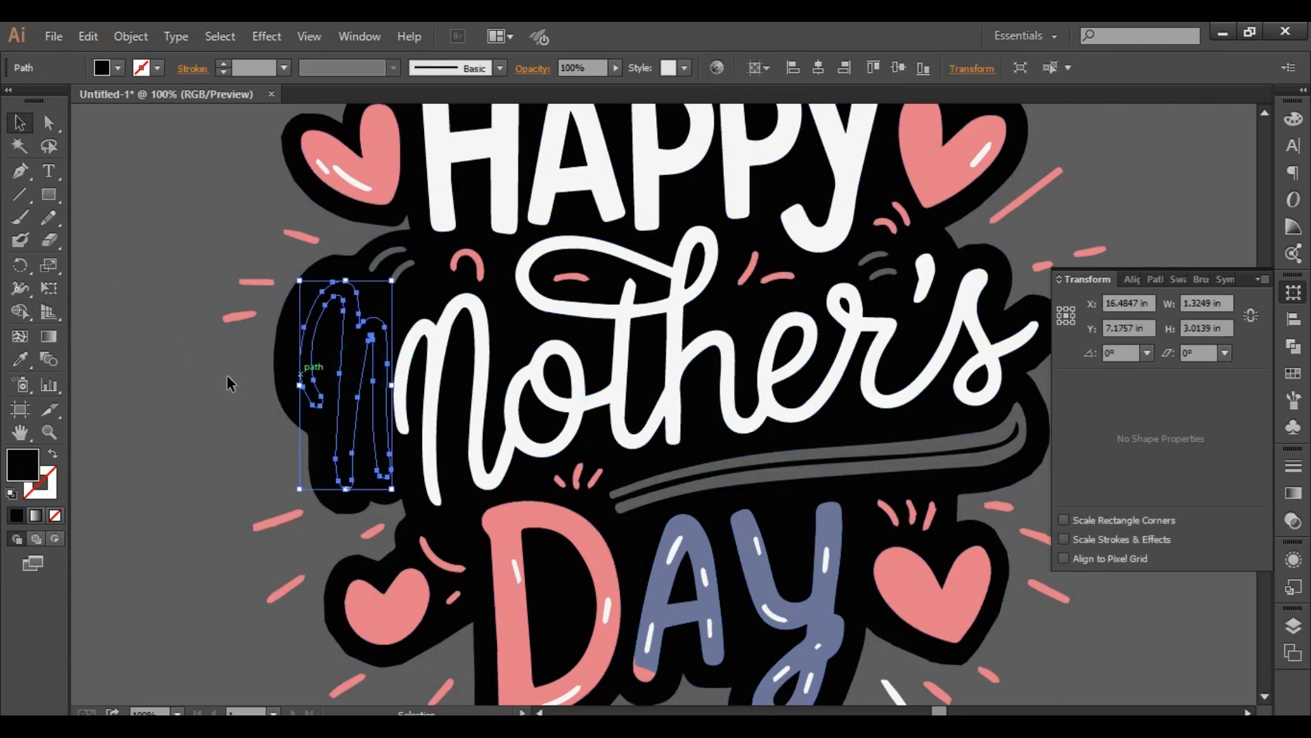
click(196, 378)
- Select the black backing shape and the blackened extra letter together, and merge them with the Shape Builder
drag(259, 350, 352, 375)
click(18, 339)
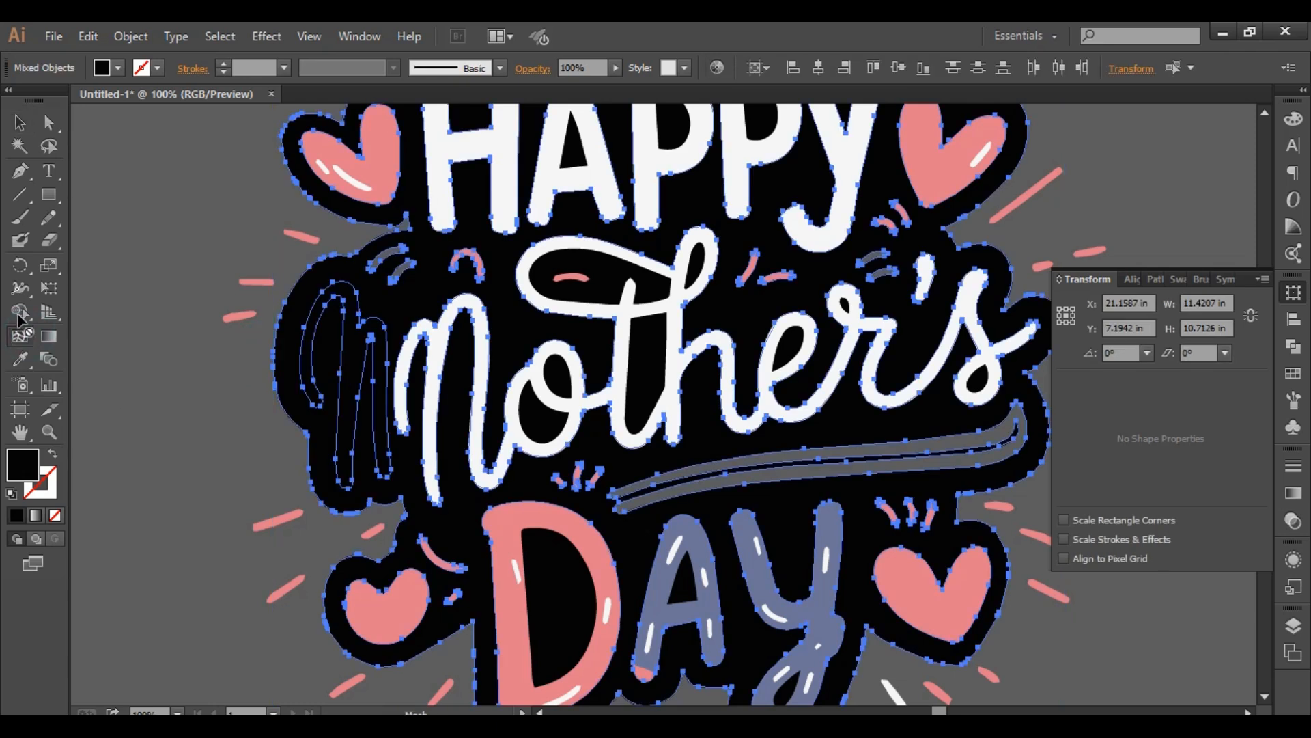
click(20, 312)
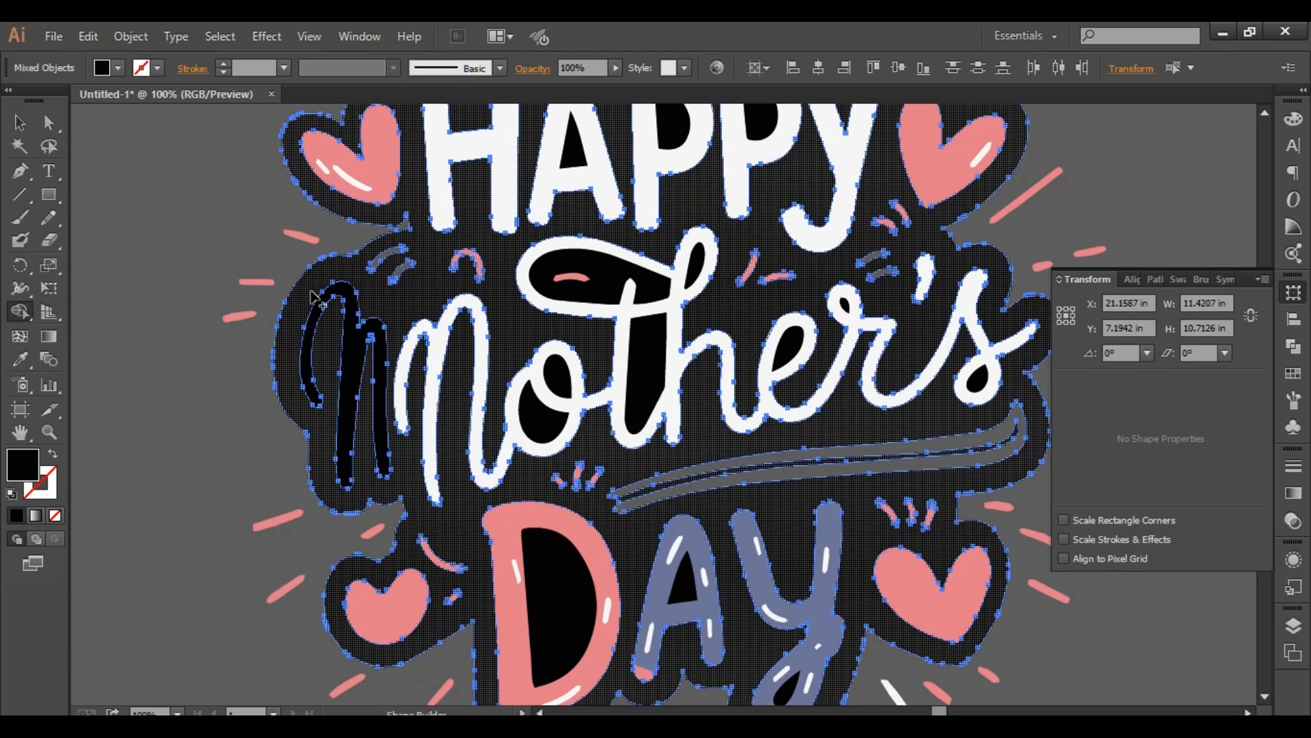
drag(315, 298, 345, 345)
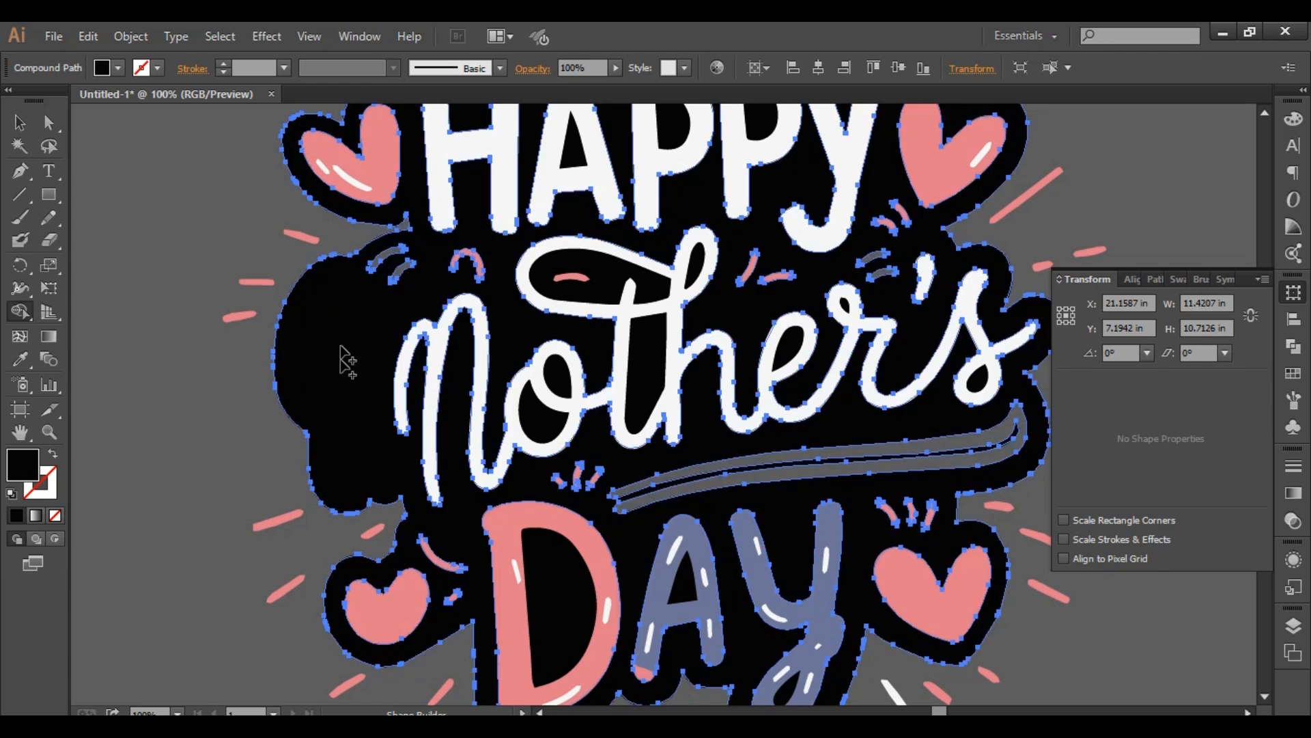
- Deselect the merged black backing shape and check the area before "Mother's" and the overall design
click(19, 123)
click(149, 256)
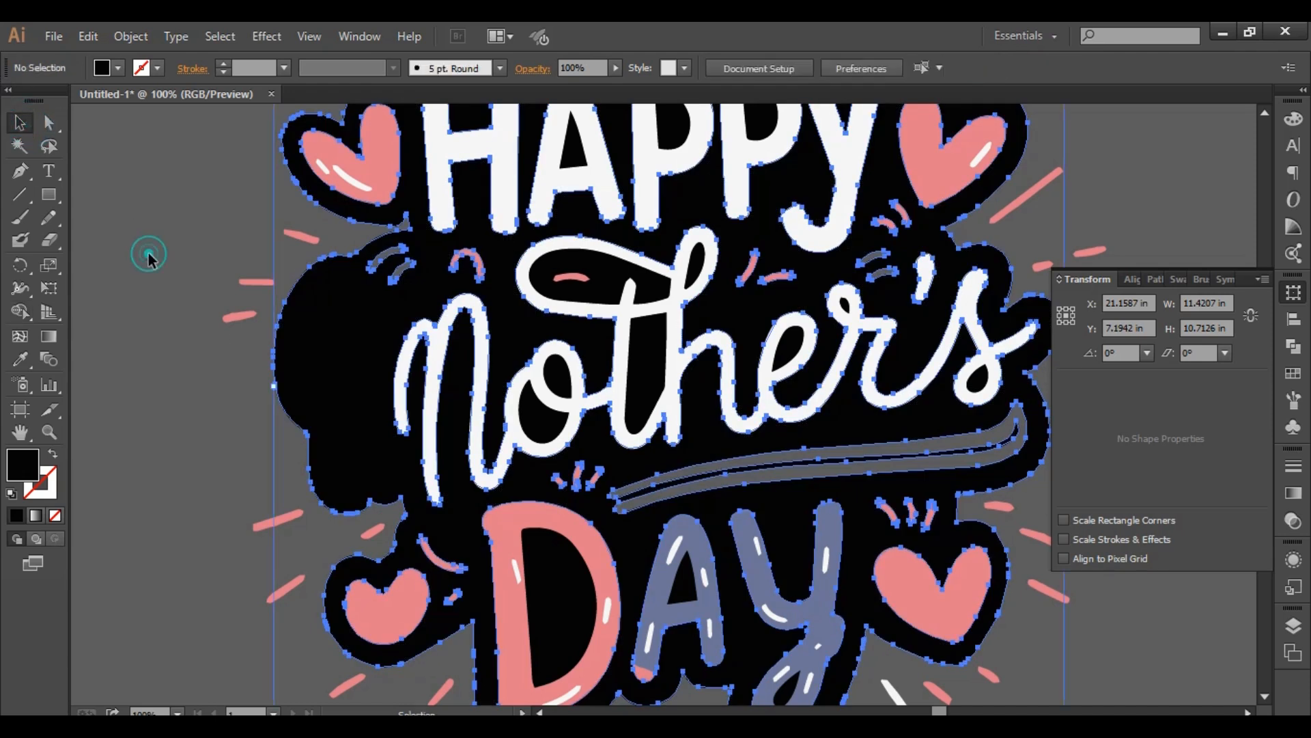
click(315, 339)
click(184, 380)
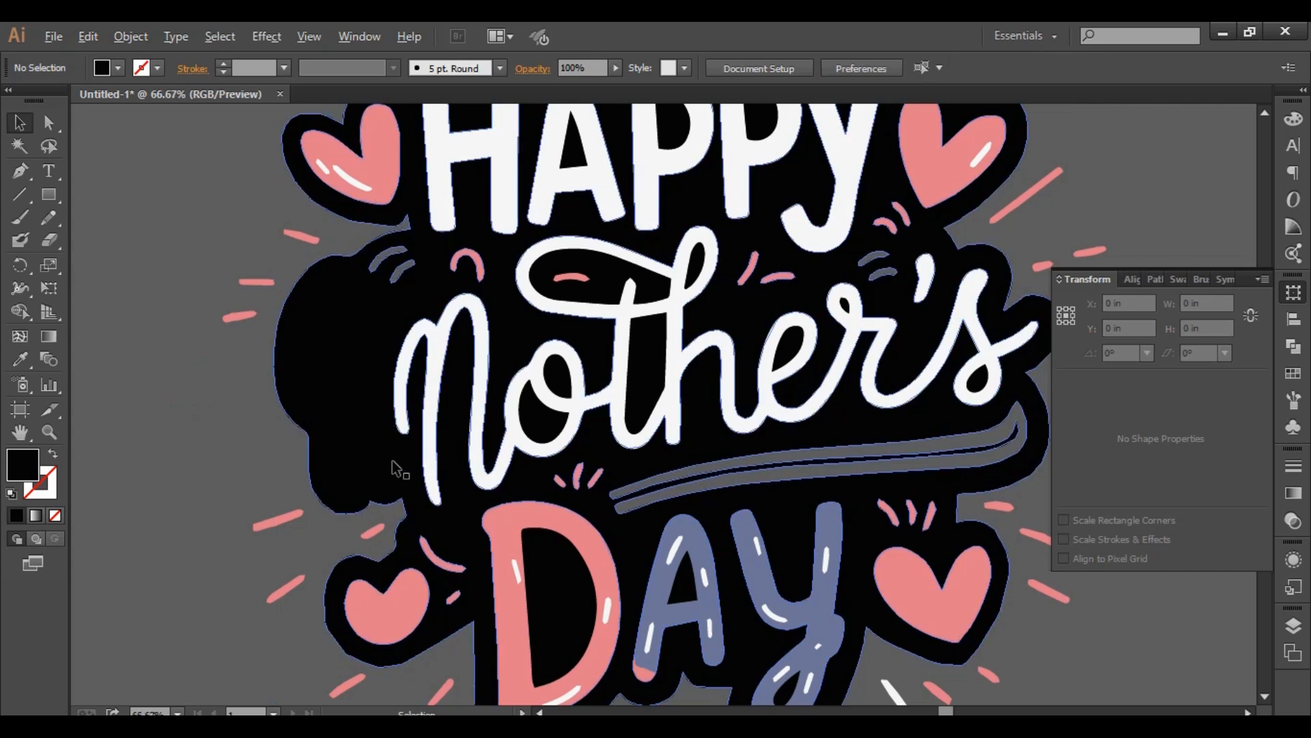
scroll(381, 418, down, 1)
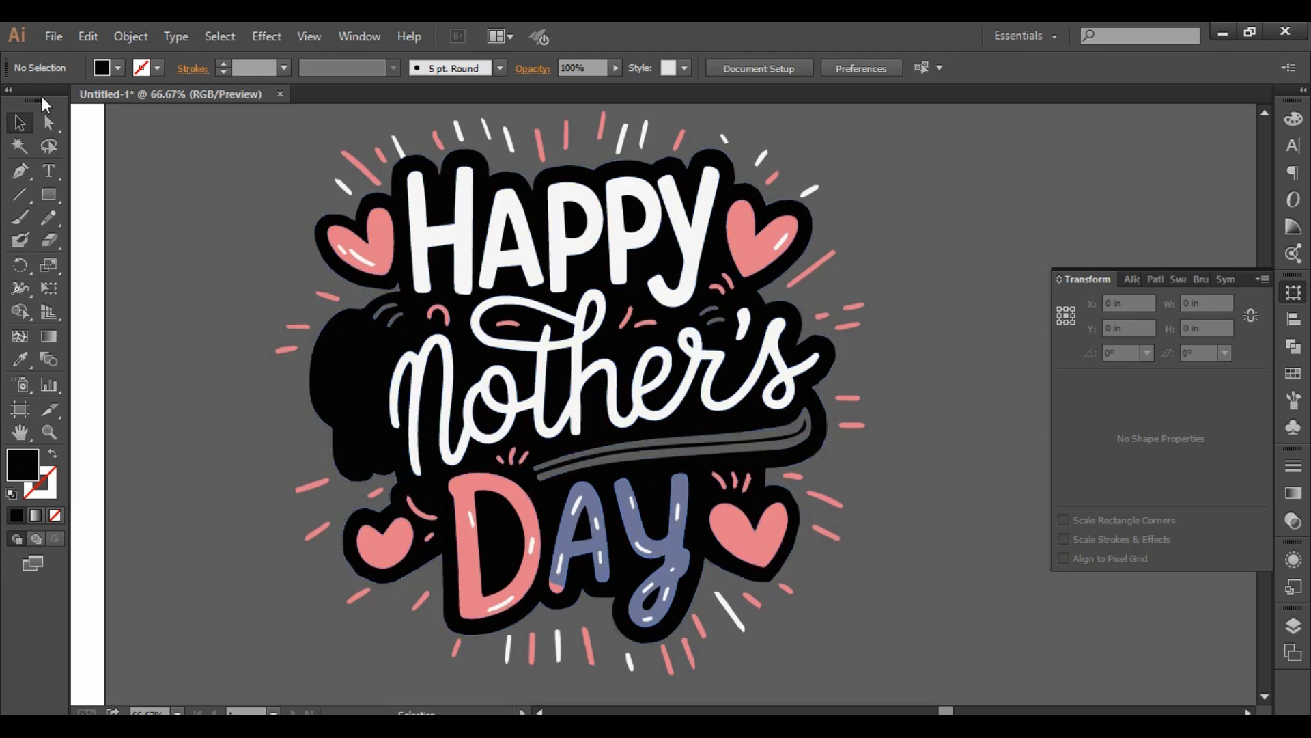
- Try drawing a separate tail at the first stroke of "Mother's" with the Pencil tool, and discard it
click(47, 217)
click(124, 219)
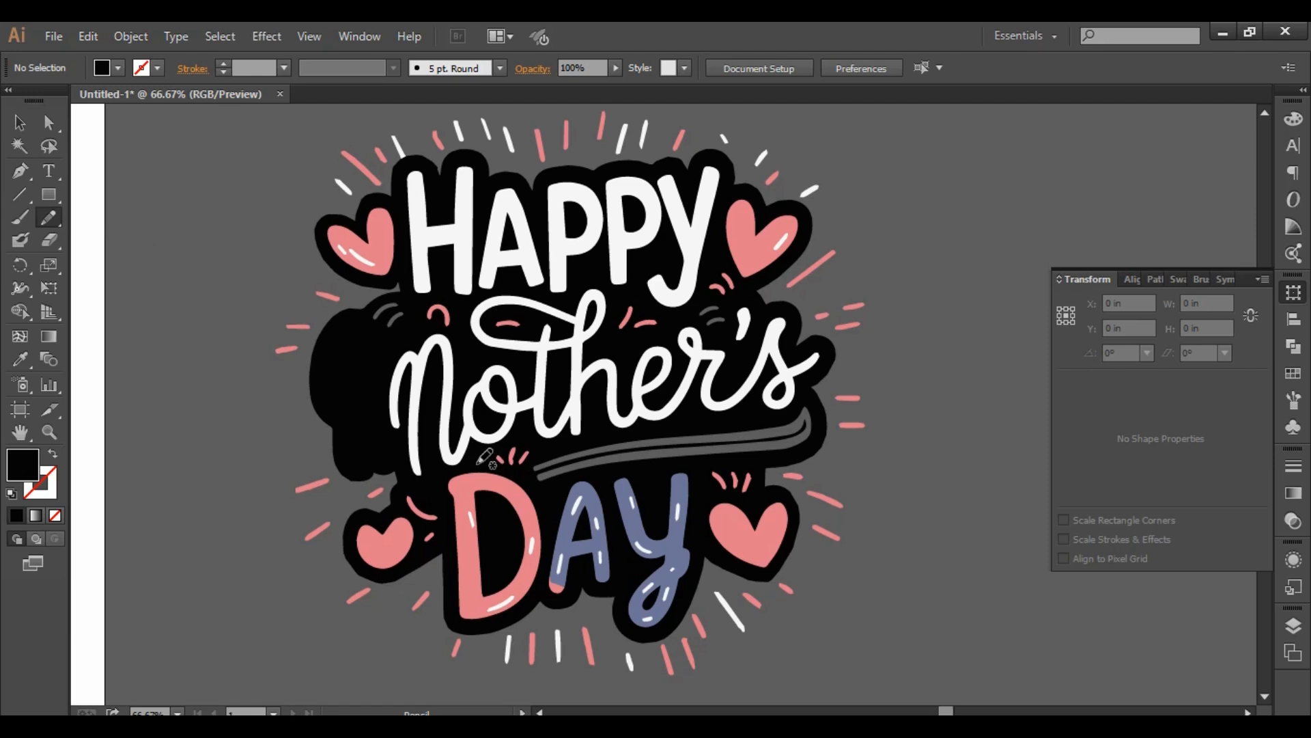
scroll(365, 425, up, 3)
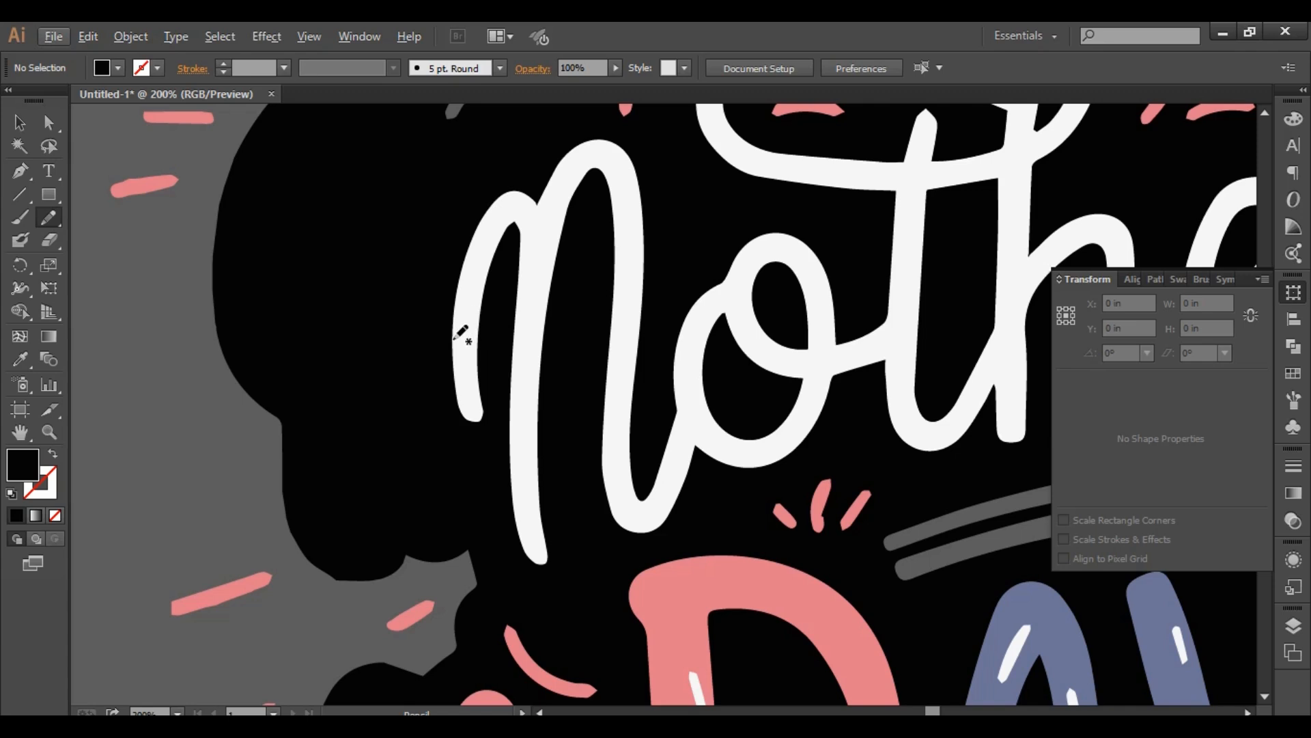
mouse_move(455, 339)
mouse_down()
mouse_move(439, 452)
mouse_move(398, 508)
mouse_move(438, 513)
mouse_move(486, 434)
mouse_move(479, 403)
mouse_up()
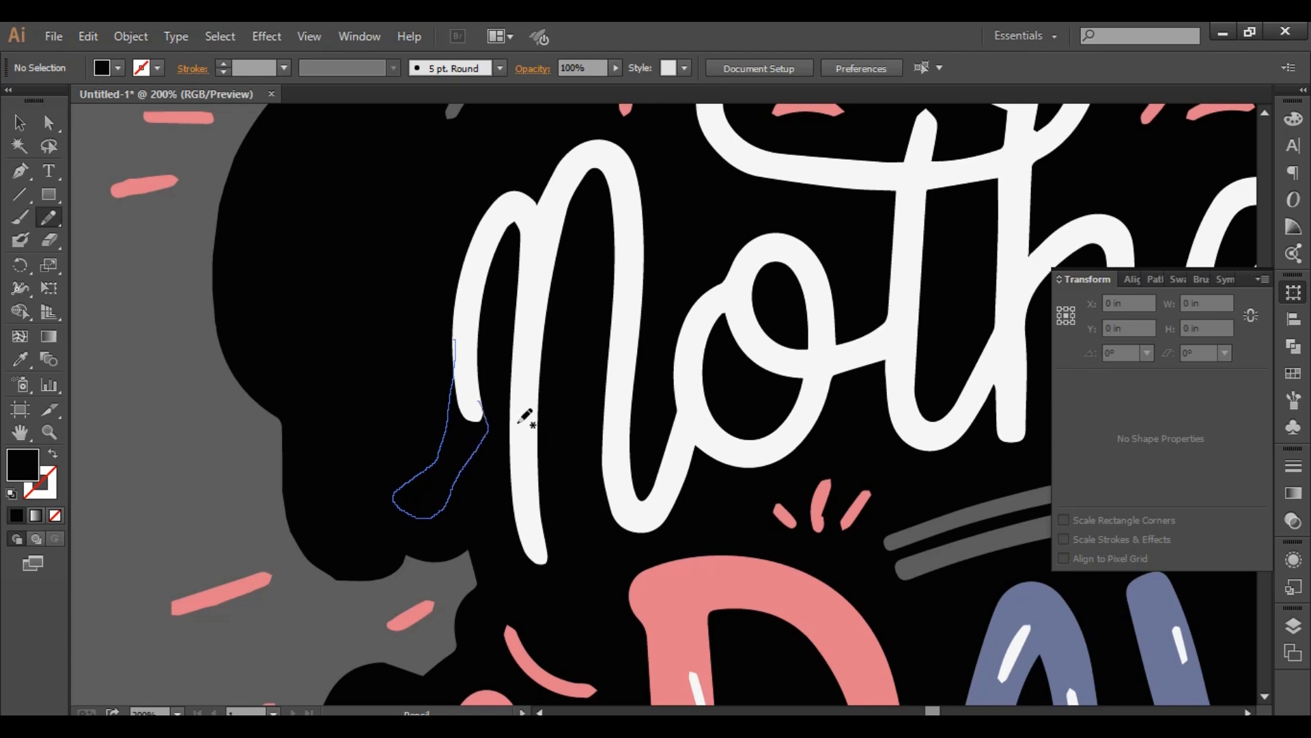
key(ctrl+shift+a)
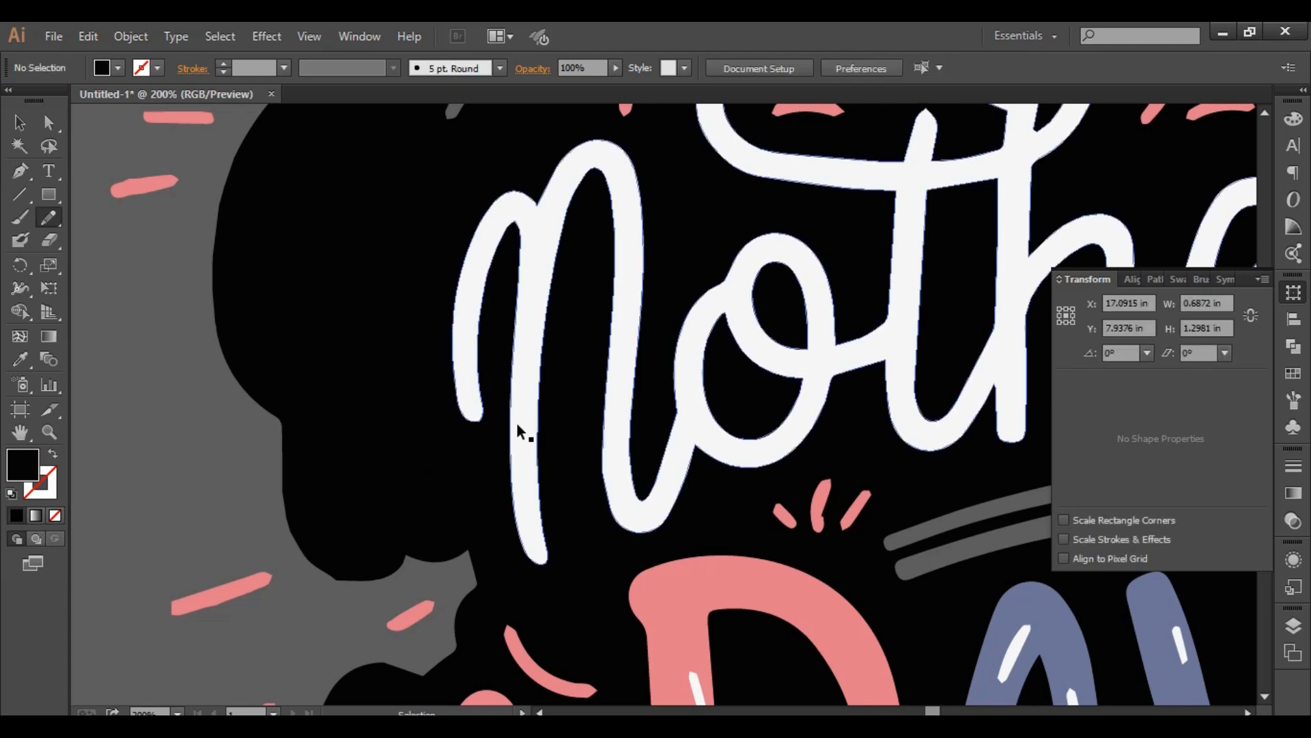
- Select the white "Mother's" lettering and redraw its first stroke with the Pencil tool as a longer tail sweeping down and outward
ctrl+click(471, 339)
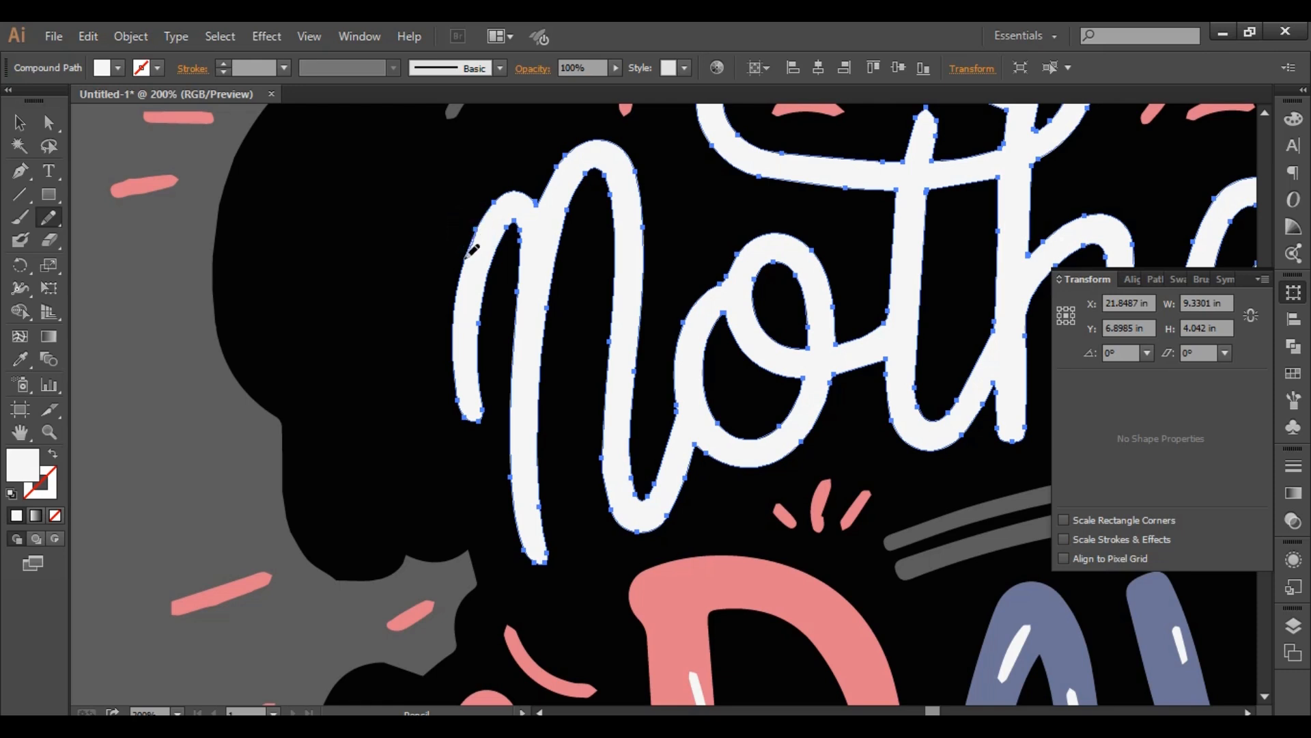
mouse_move(443, 345)
mouse_down()
mouse_move(416, 474)
mouse_move(377, 528)
mouse_move(416, 537)
mouse_move(449, 460)
mouse_up()
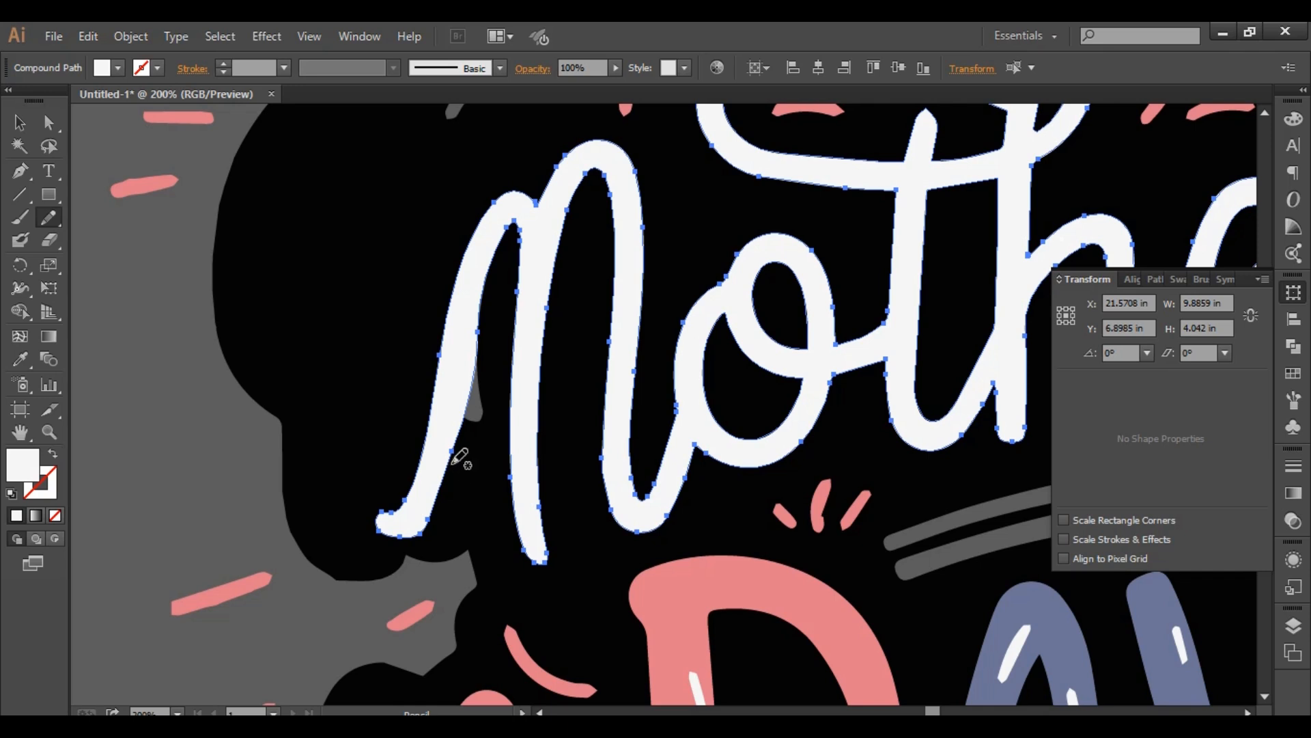
scroll(459, 452, down, 2)
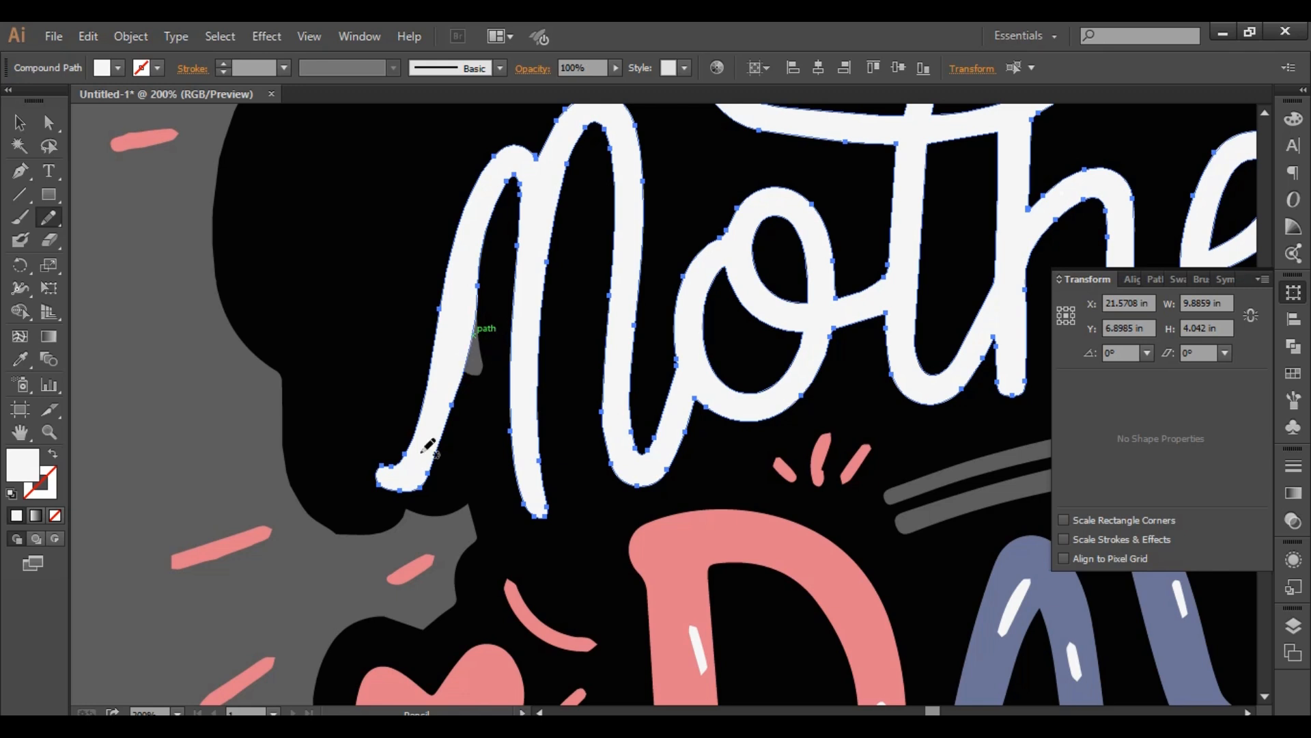
key(ctrl+z)
key(ctrl+z)
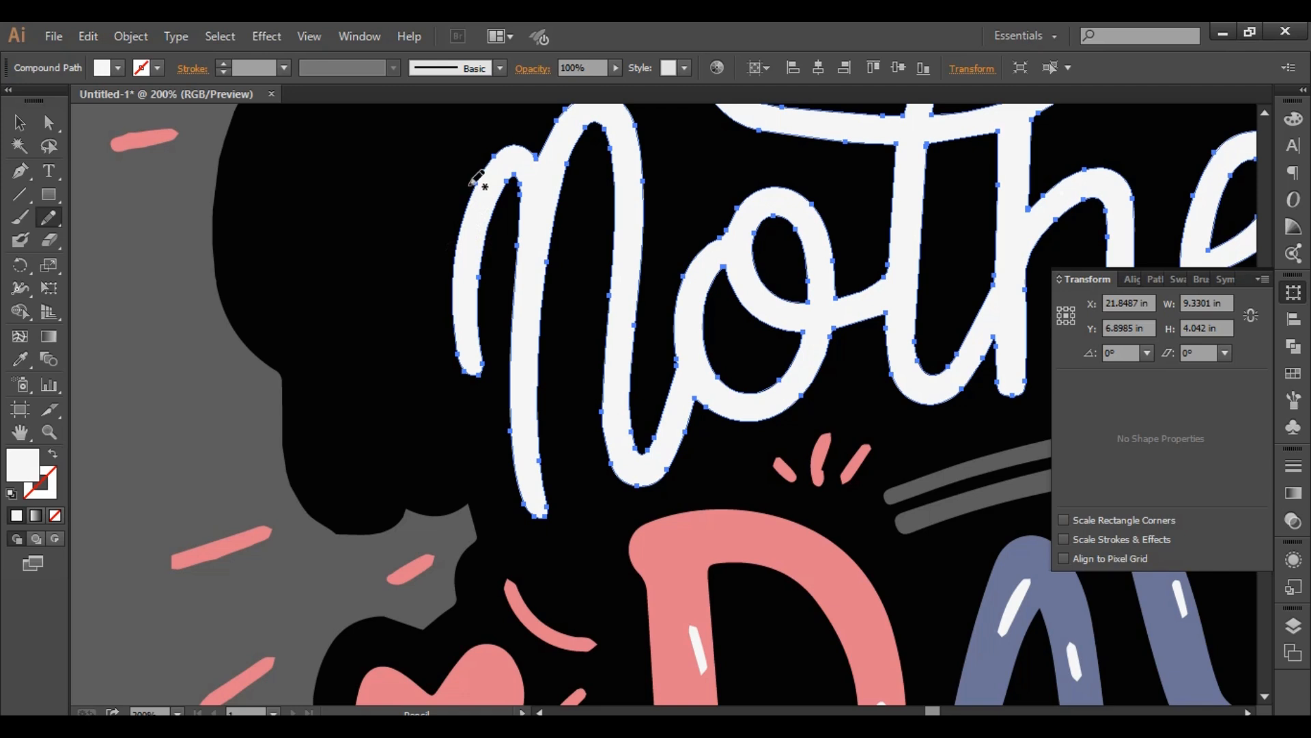
drag(480, 178, 427, 356)
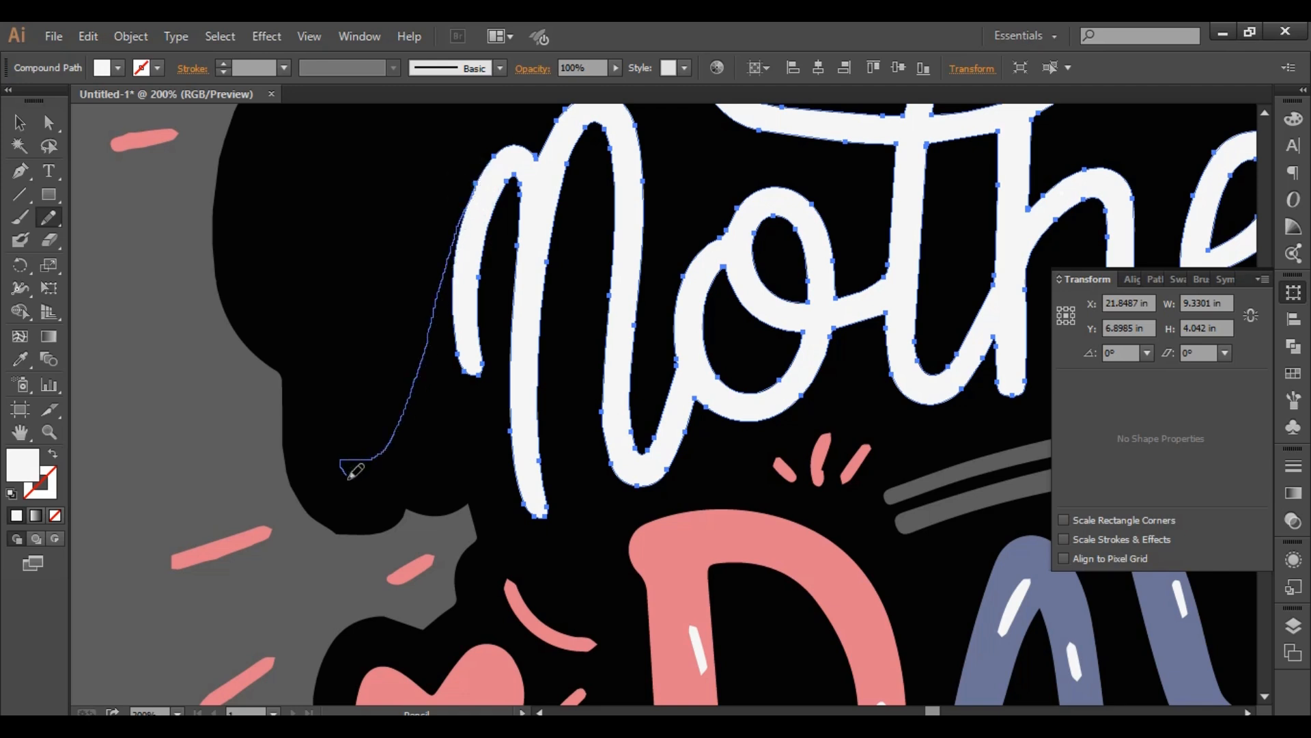
drag(434, 426, 448, 381)
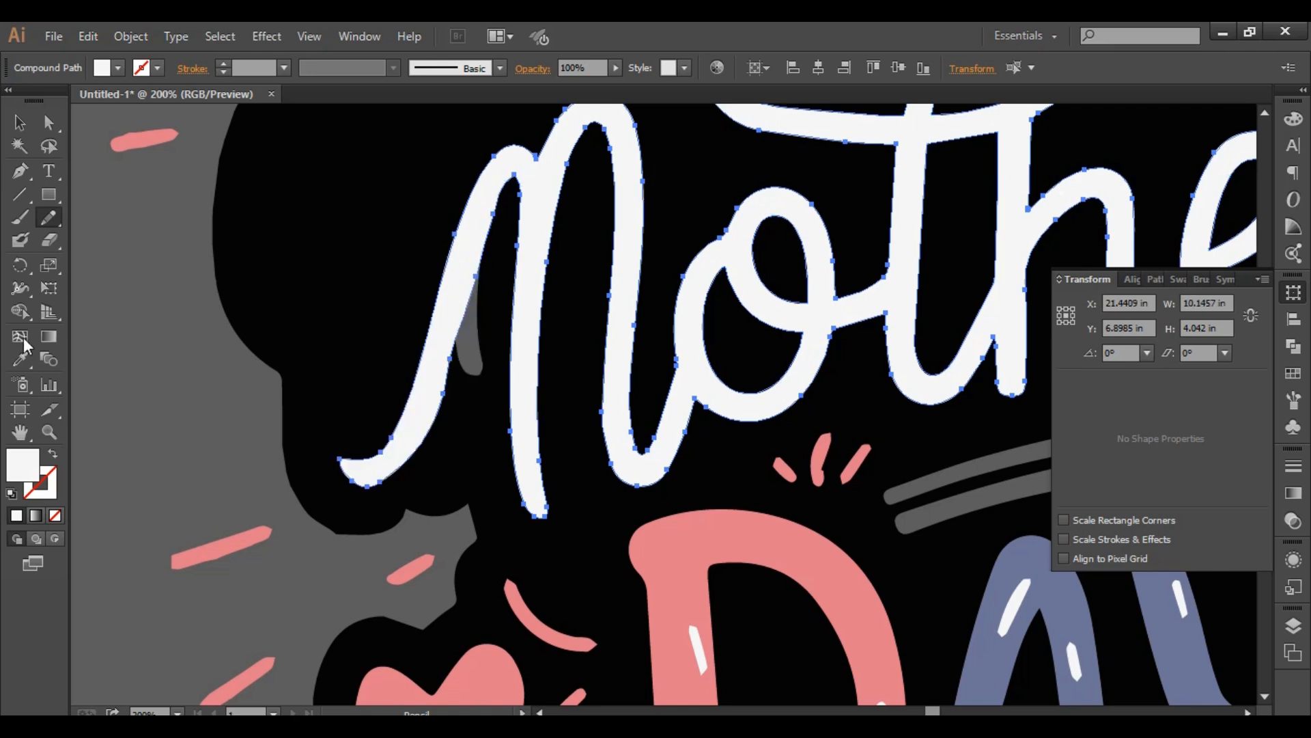
click(21, 123)
click(198, 399)
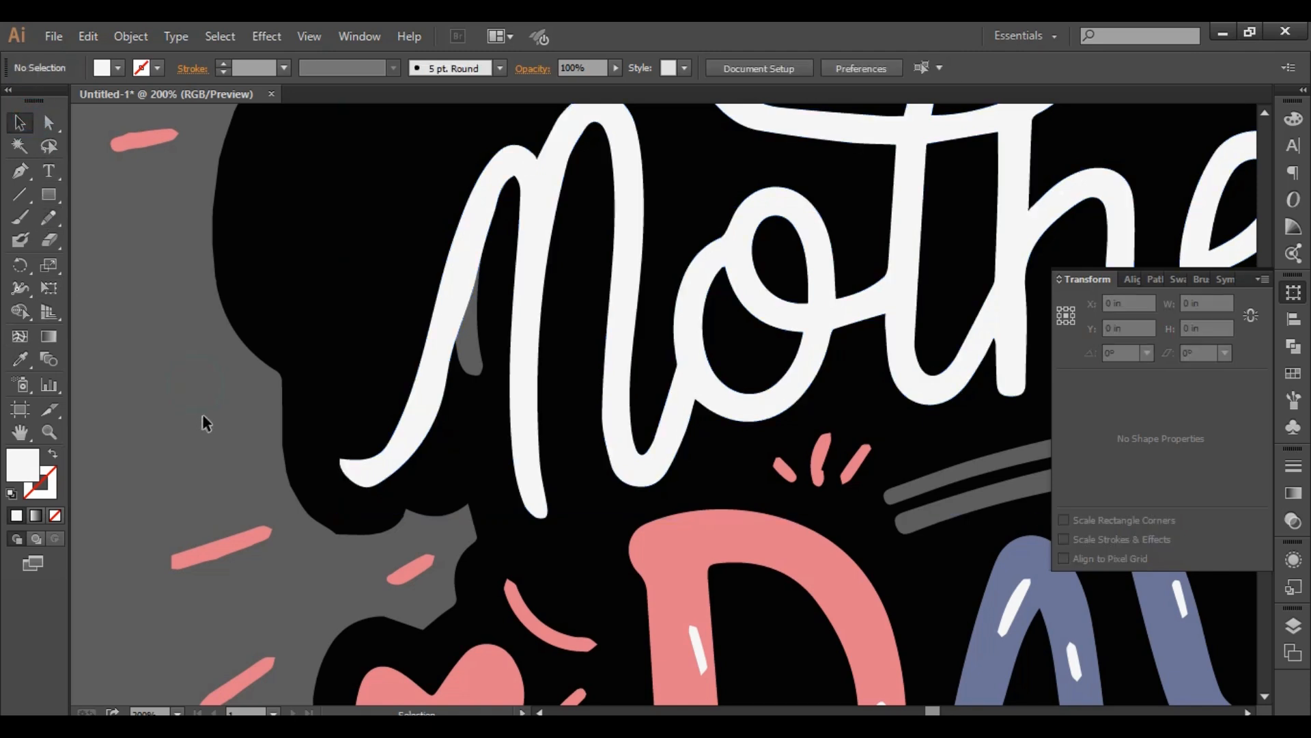
- Draw a black rectangle about 0.66 in wide and 1.86 in high over the gap beside the new tail, matching the backing shape's fill
key(ctrl+0)
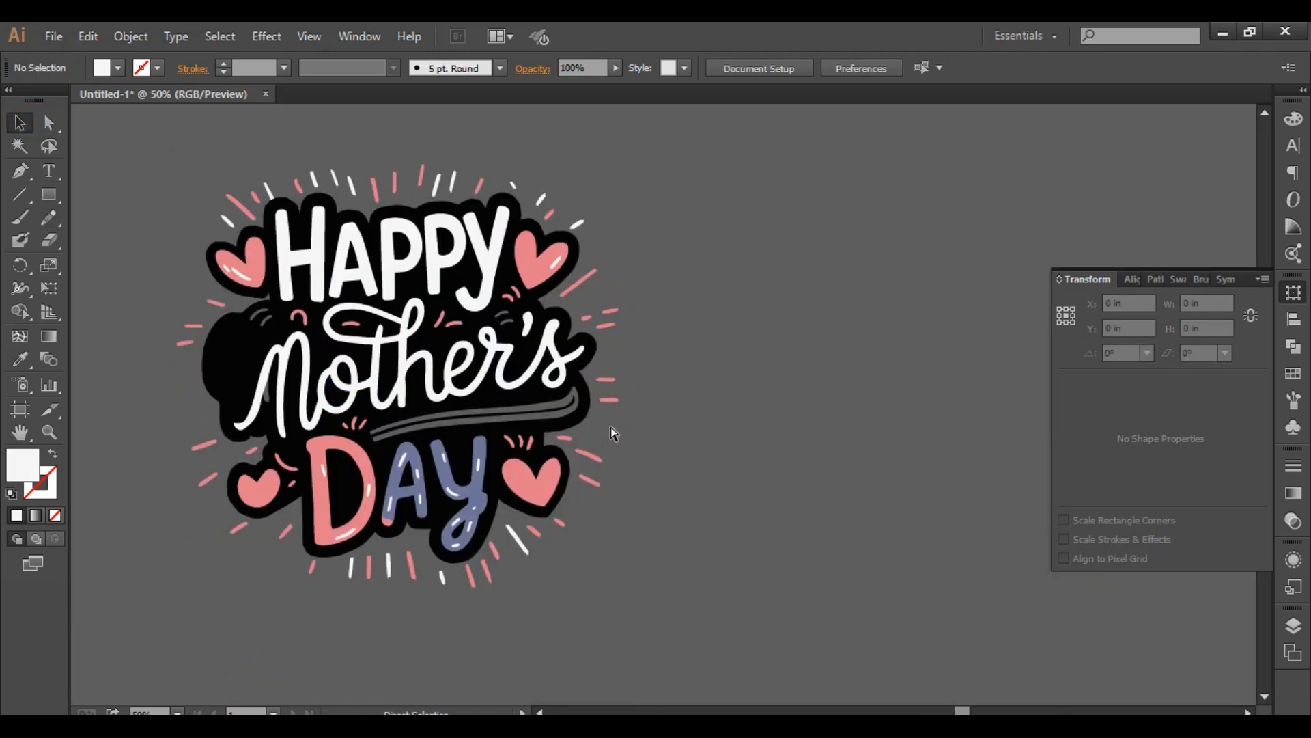
scroll(235, 430, up, 5)
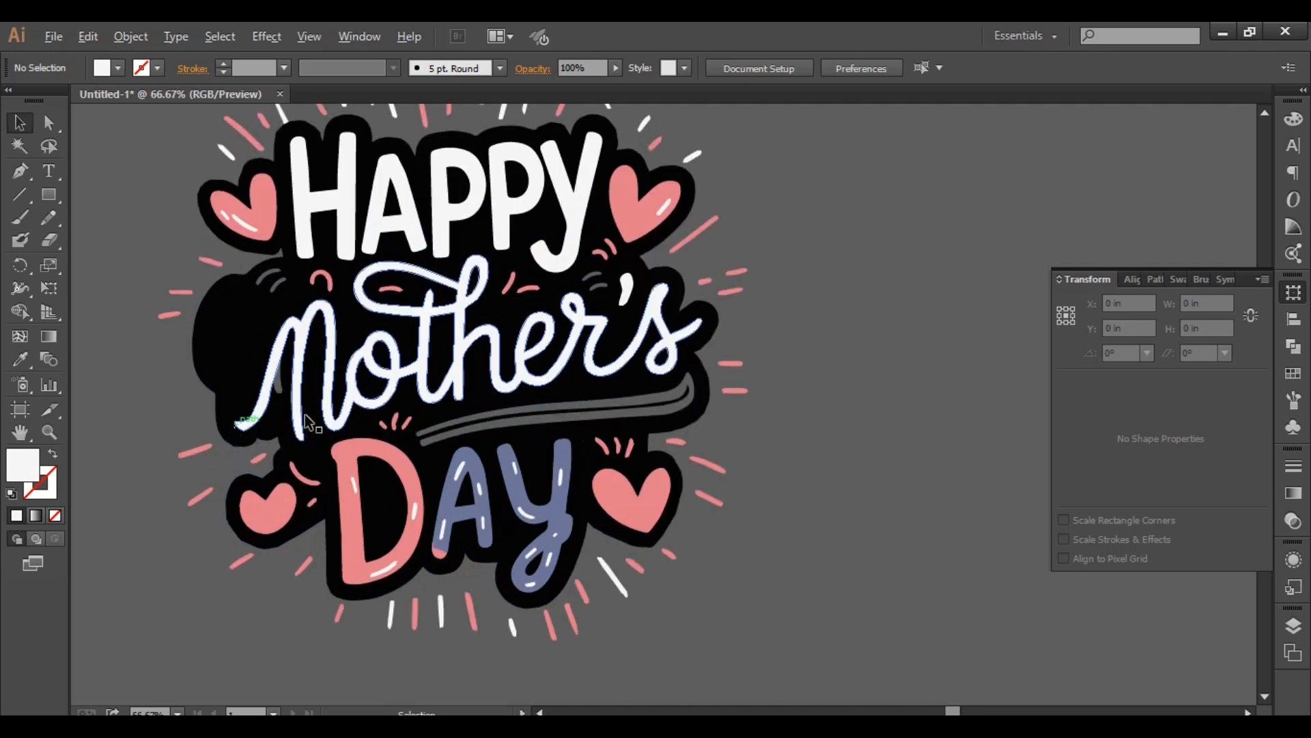
scroll(326, 395, up, 3)
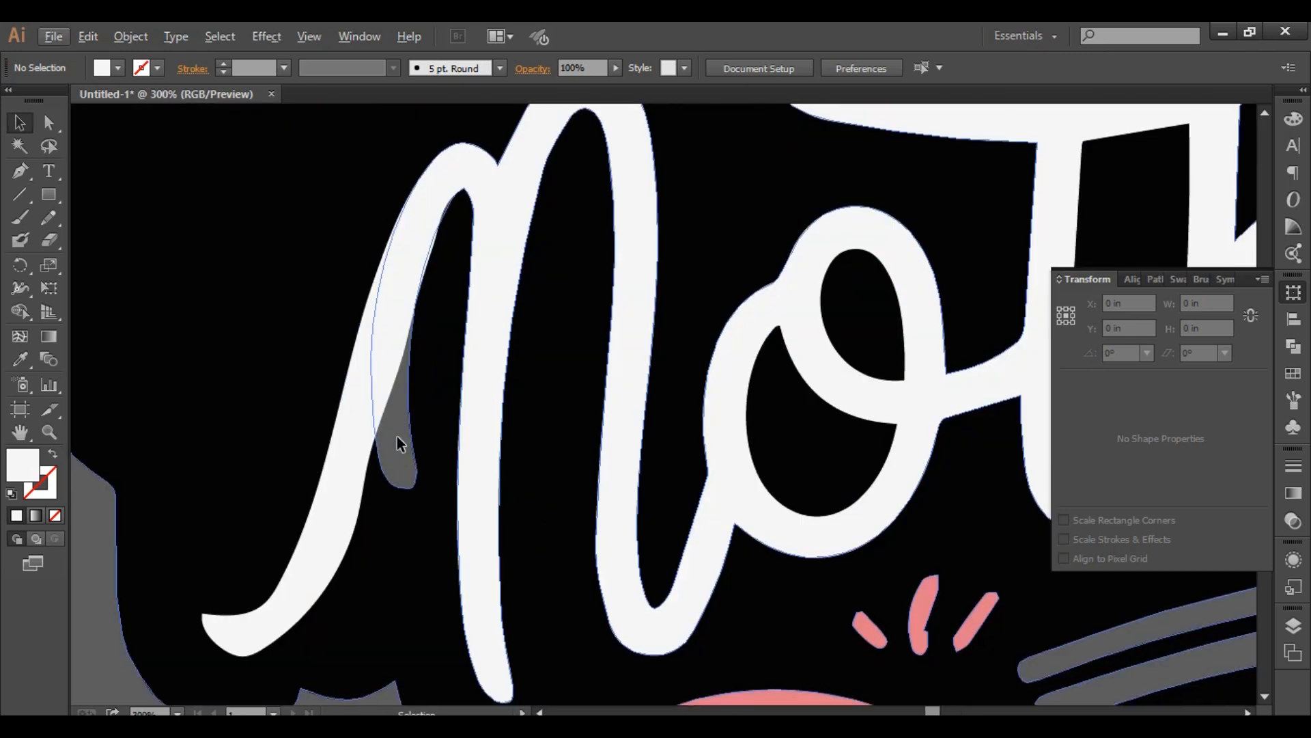
click(403, 453)
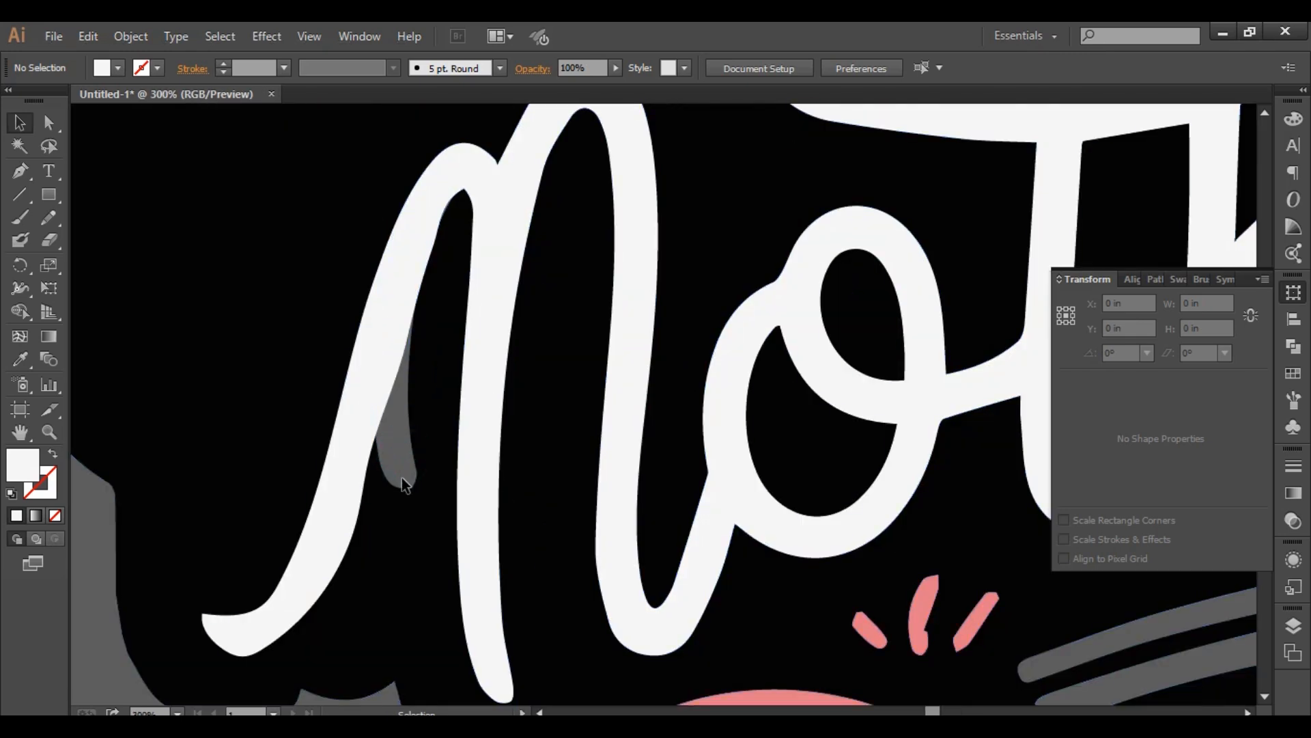
click(402, 482)
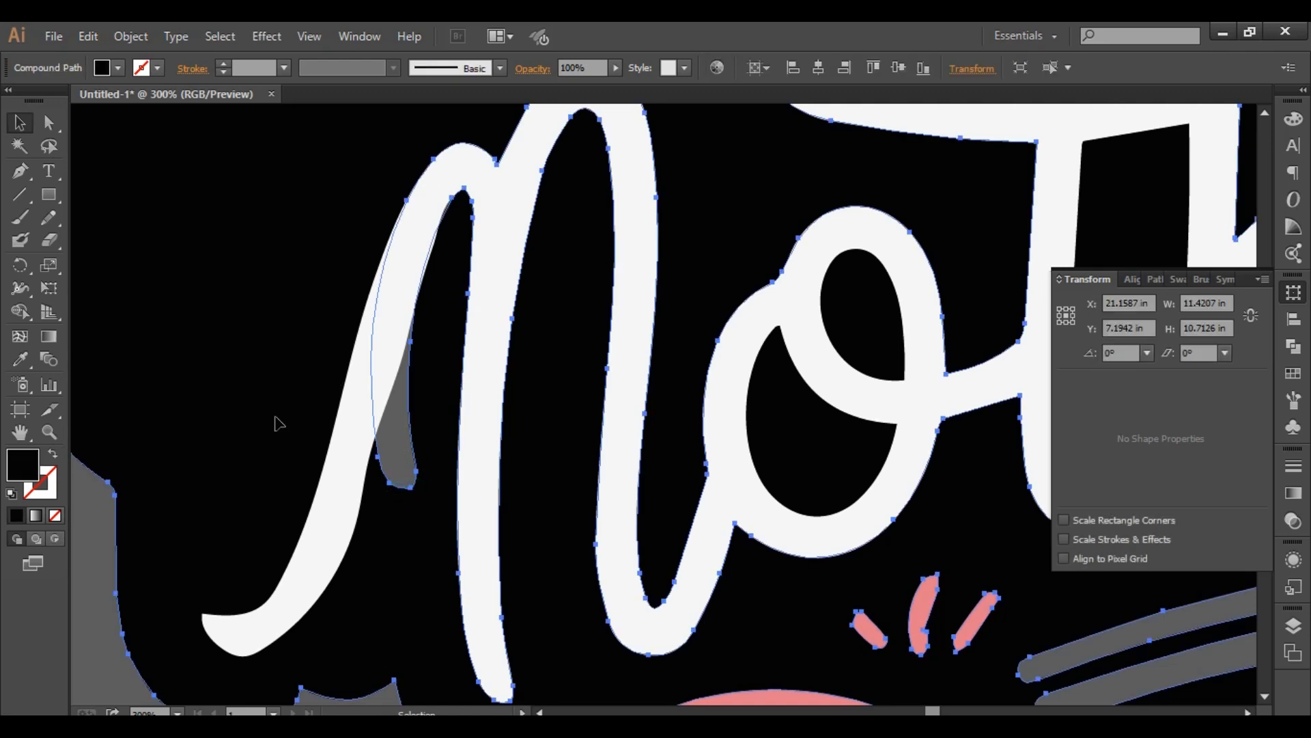
key(shift+k)
click(49, 218)
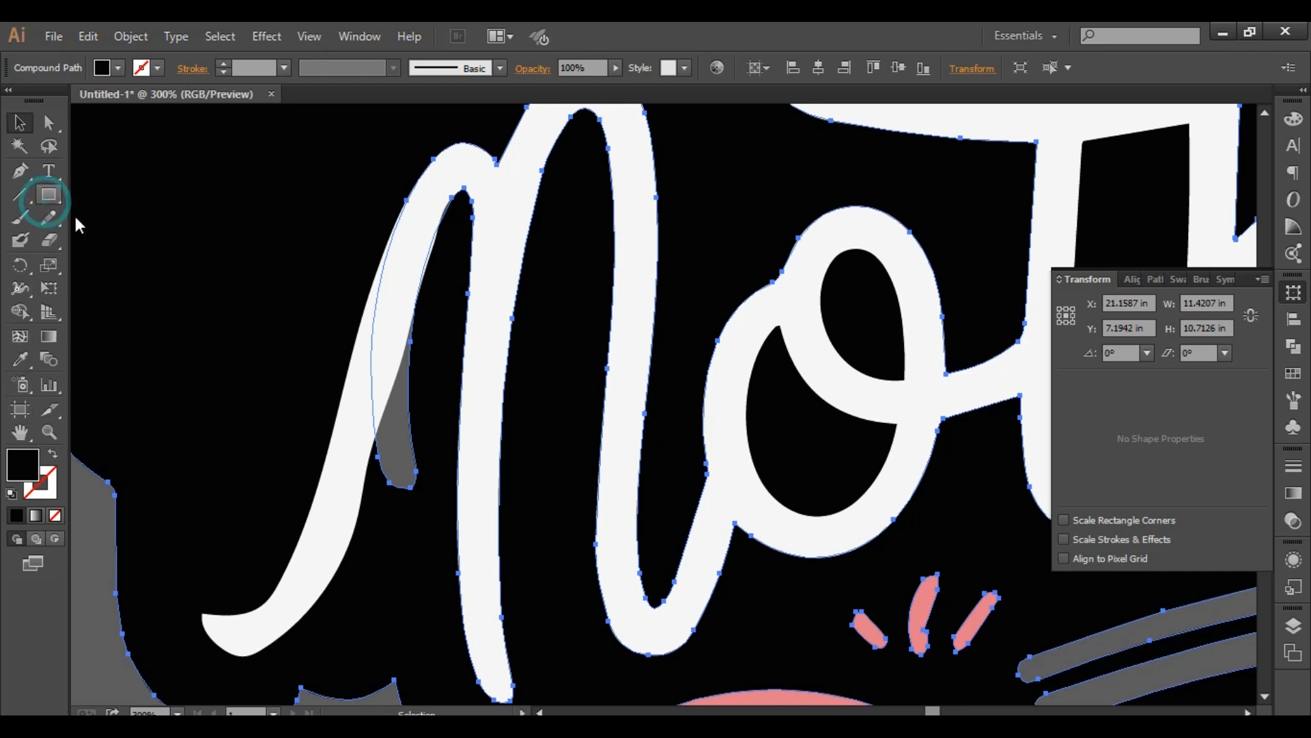
click(116, 191)
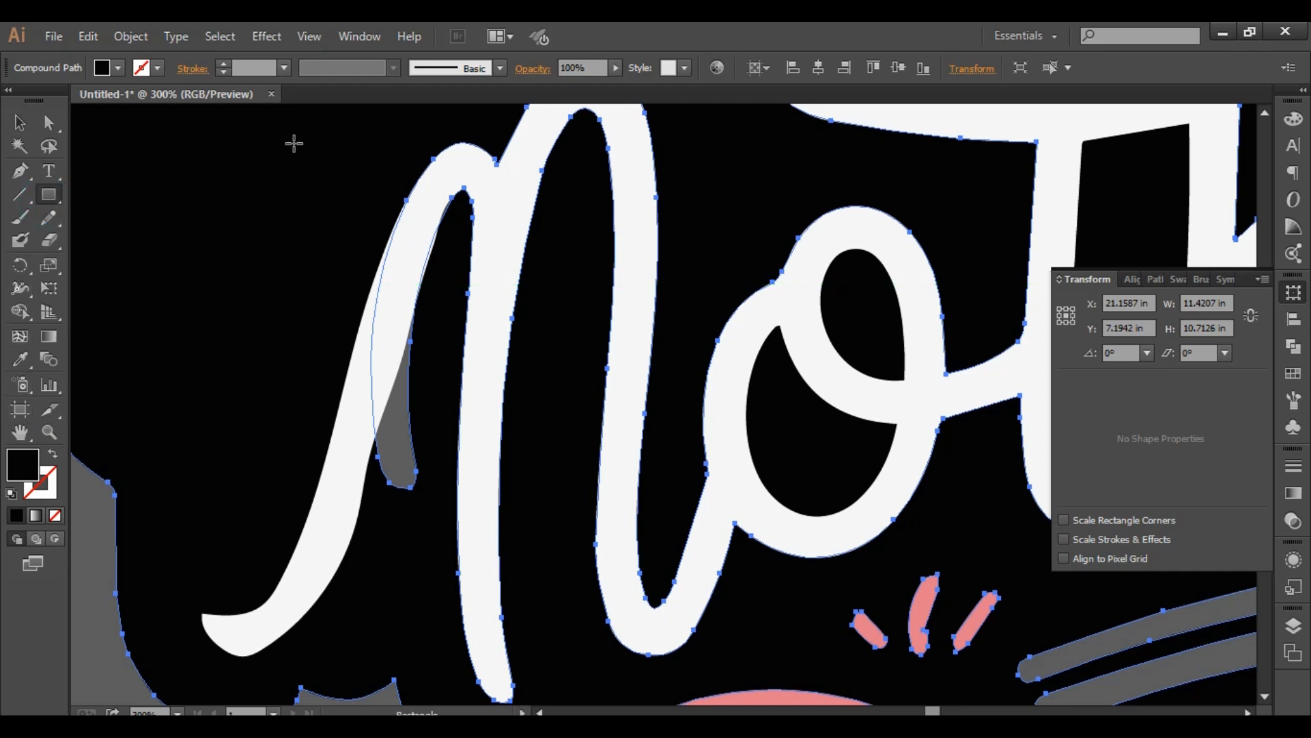
mouse_move(294, 143)
mouse_down()
mouse_move(451, 584)
mouse_move(431, 527)
mouse_up()
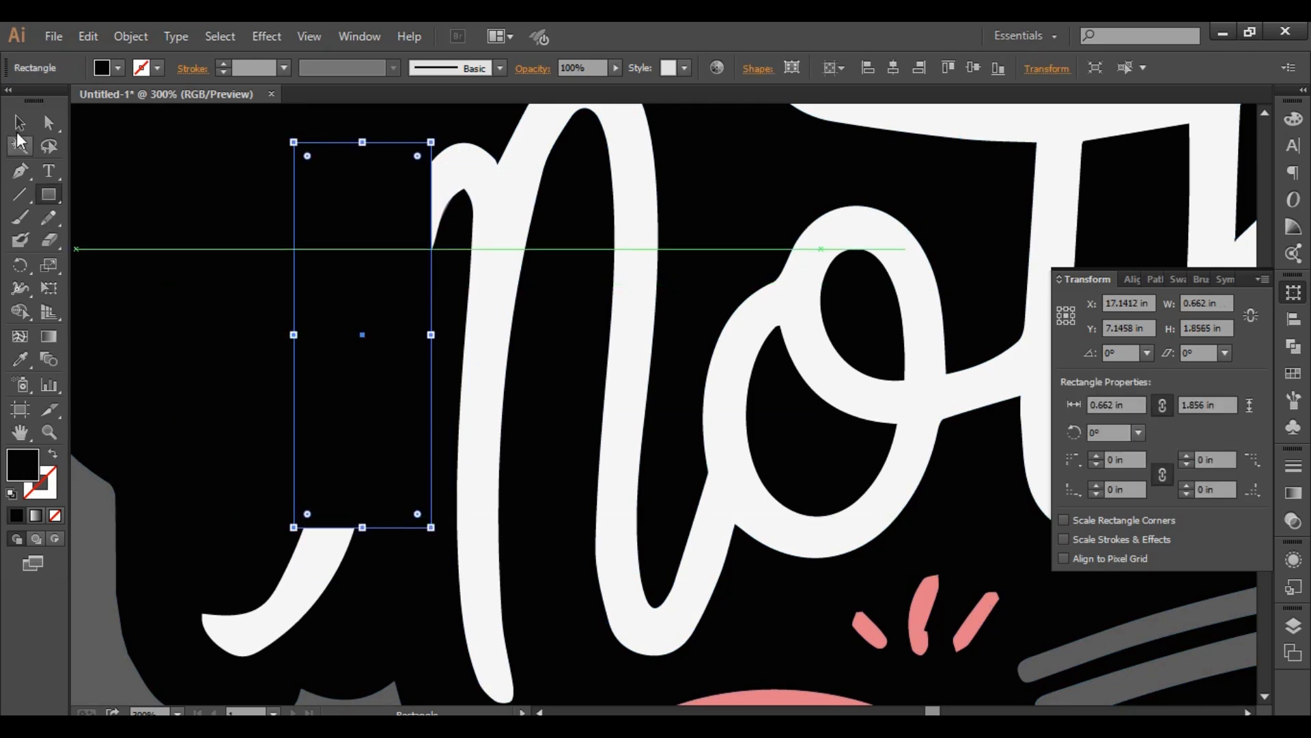
- Bring the white "Mother's" lettering to the front, above the black rectangle
click(19, 123)
click(221, 371)
click(426, 294)
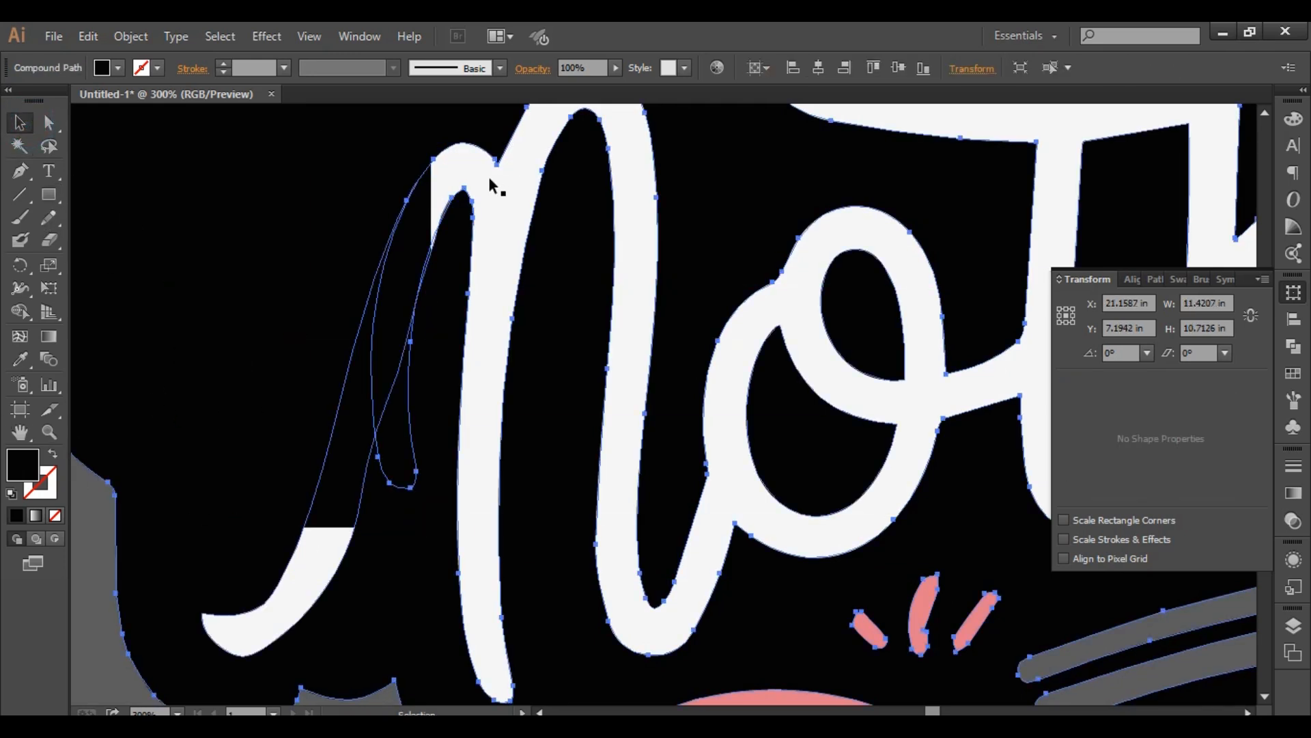
right_click(310, 574)
mouse_move(375, 541)
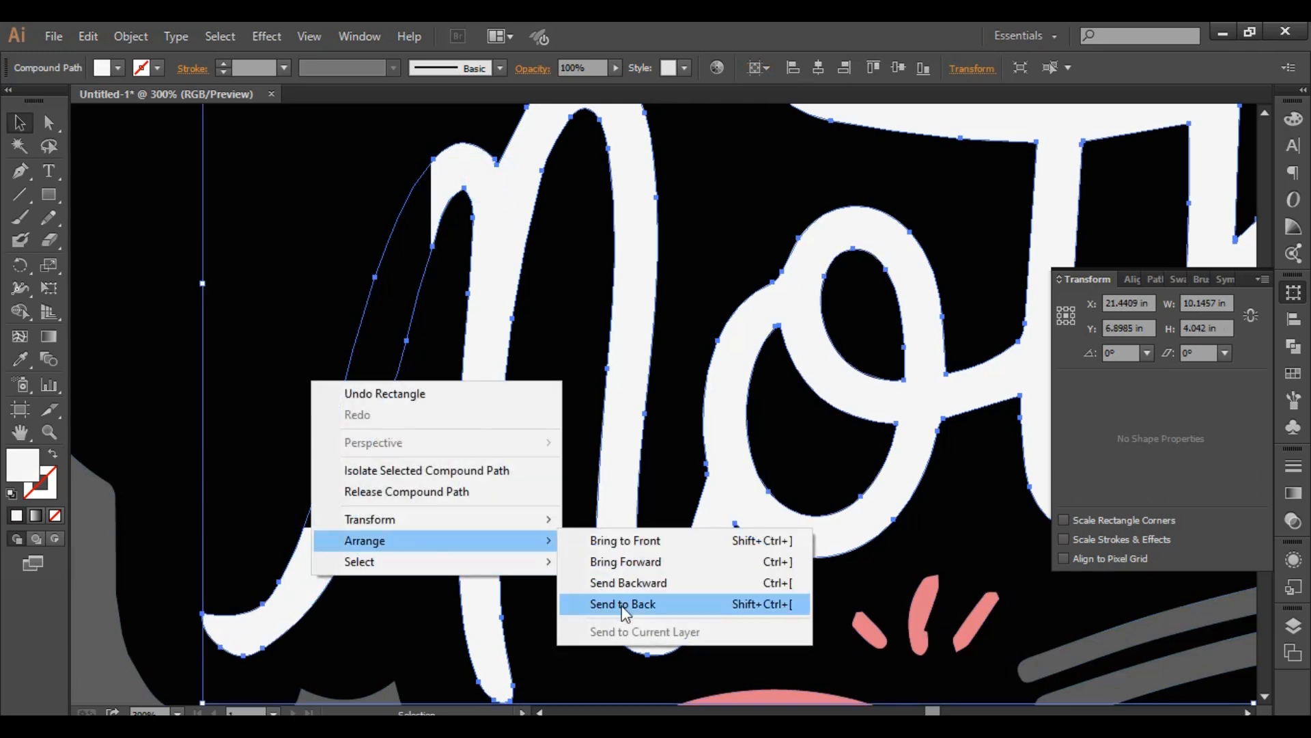
click(649, 540)
- Try shifting the black backing shape, and undo the move
click(243, 285)
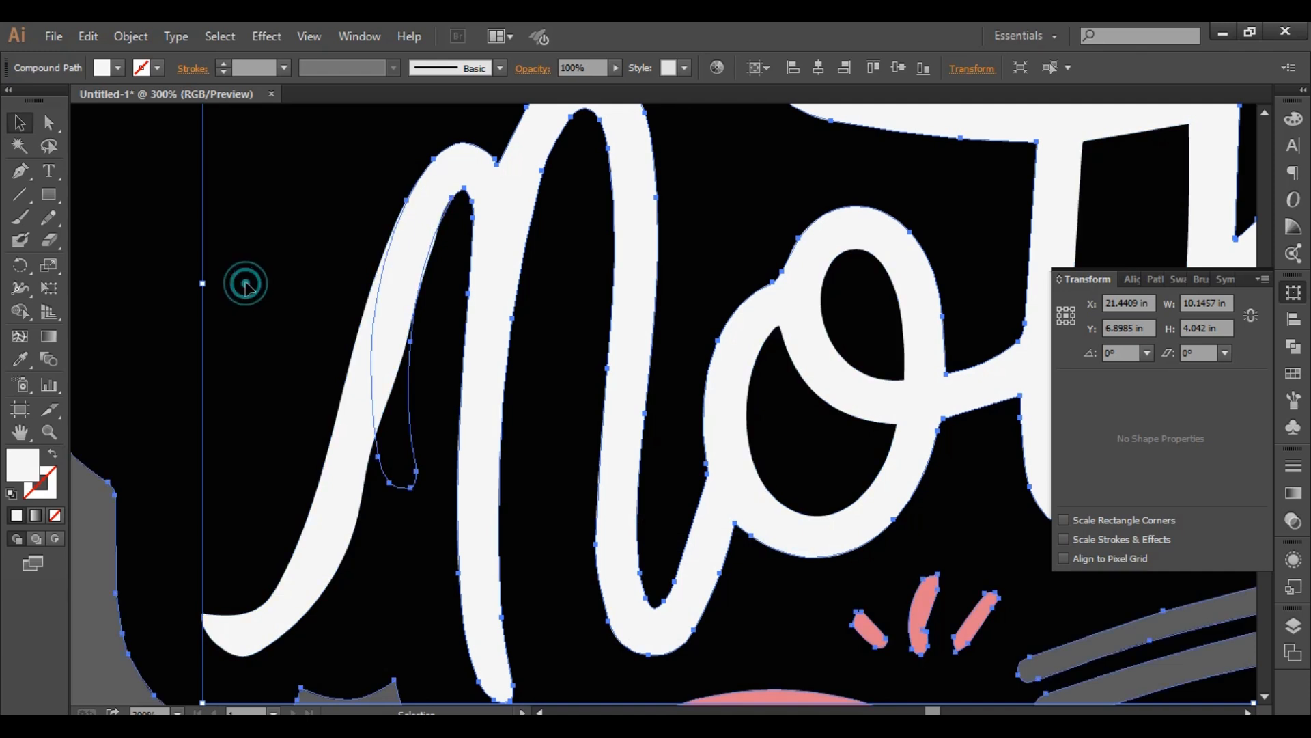
drag(108, 224, 297, 325)
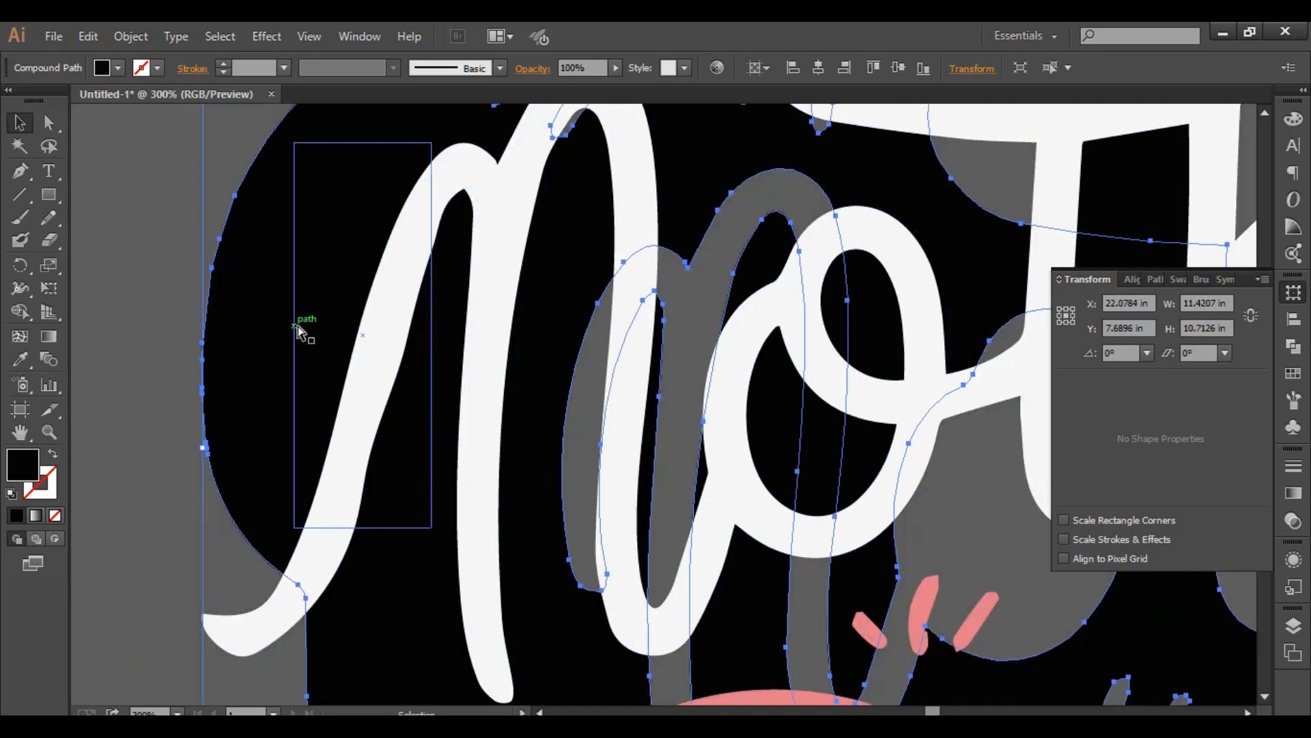
key(ctrl+z)
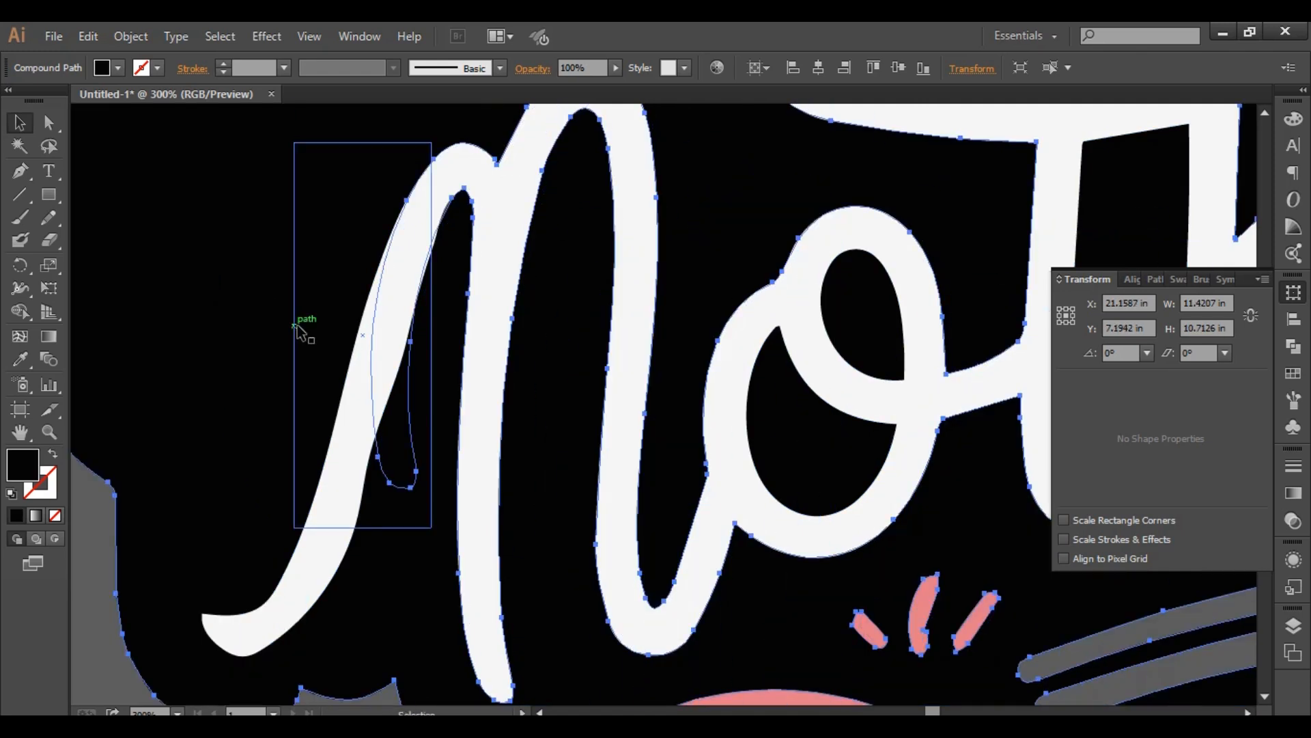
- Select the black backing shape together with the covering rectangle, merge them with the Shape Builder, and deselect the result
scroll(295, 327, down, 3)
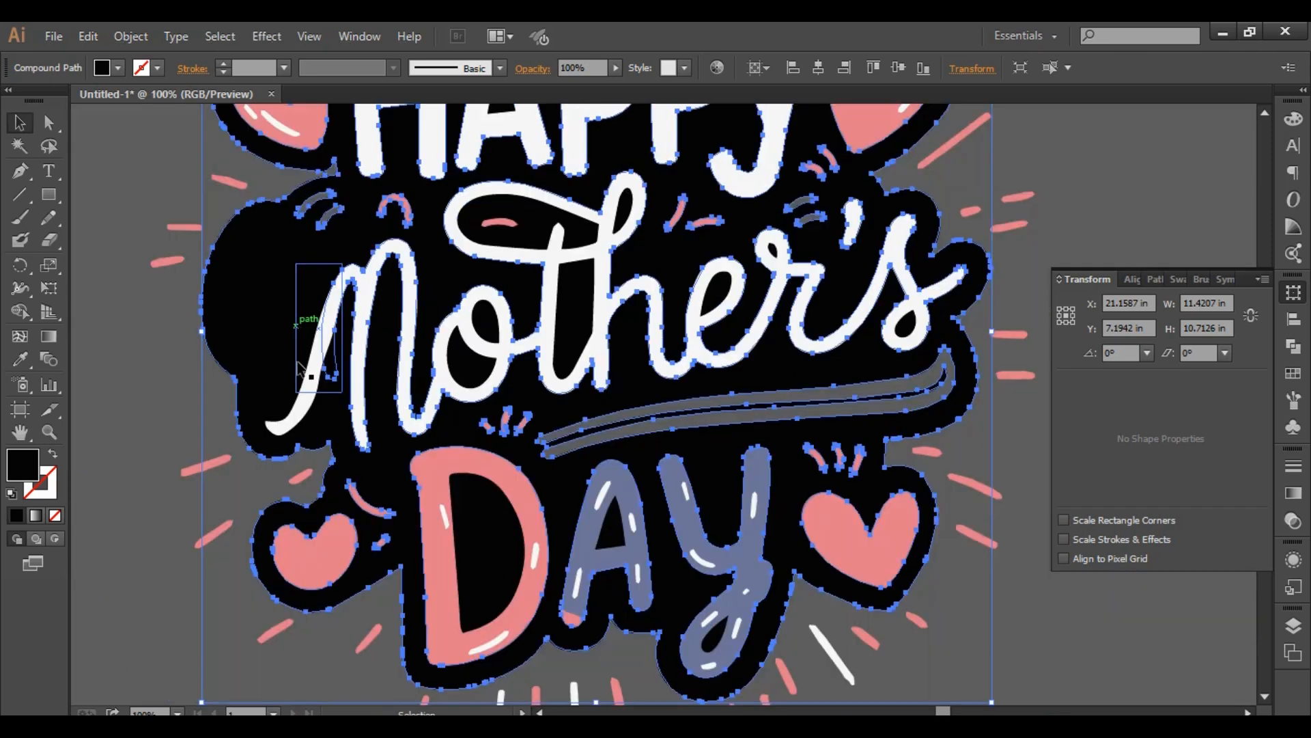
click(87, 280)
click(244, 289)
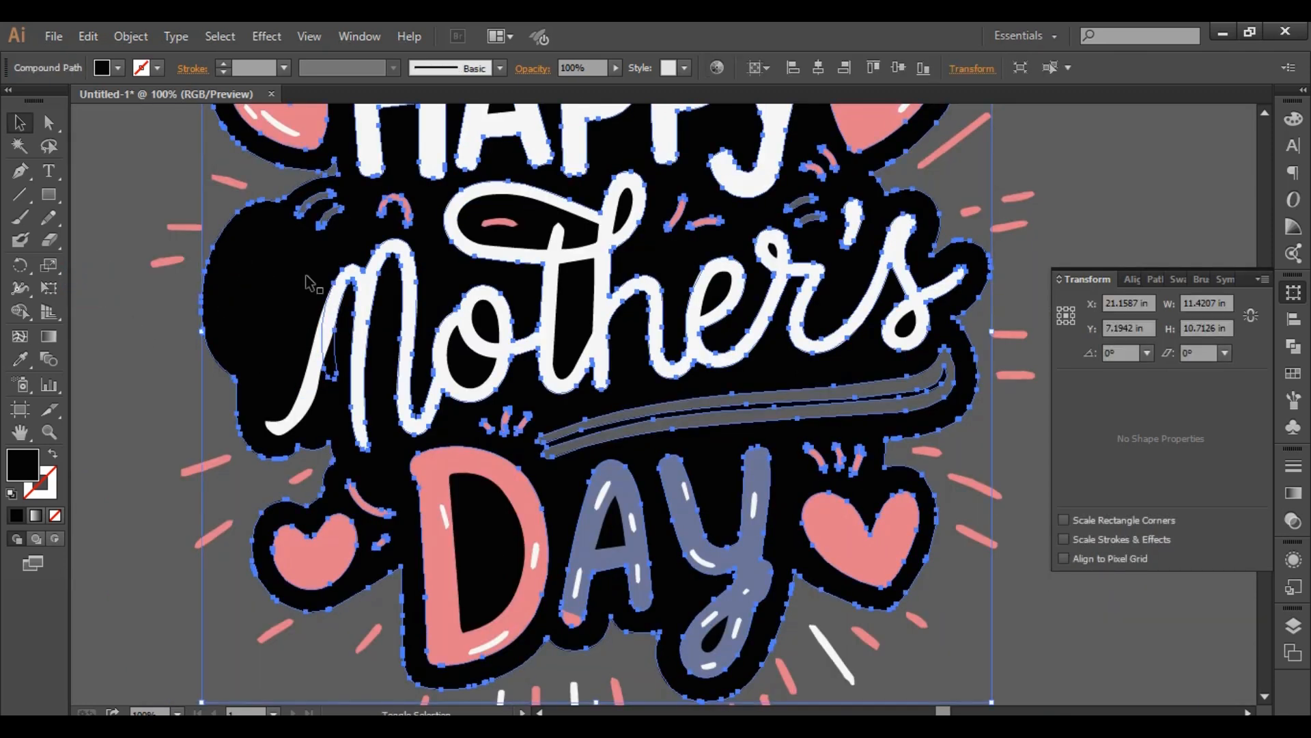
shift+click(304, 293)
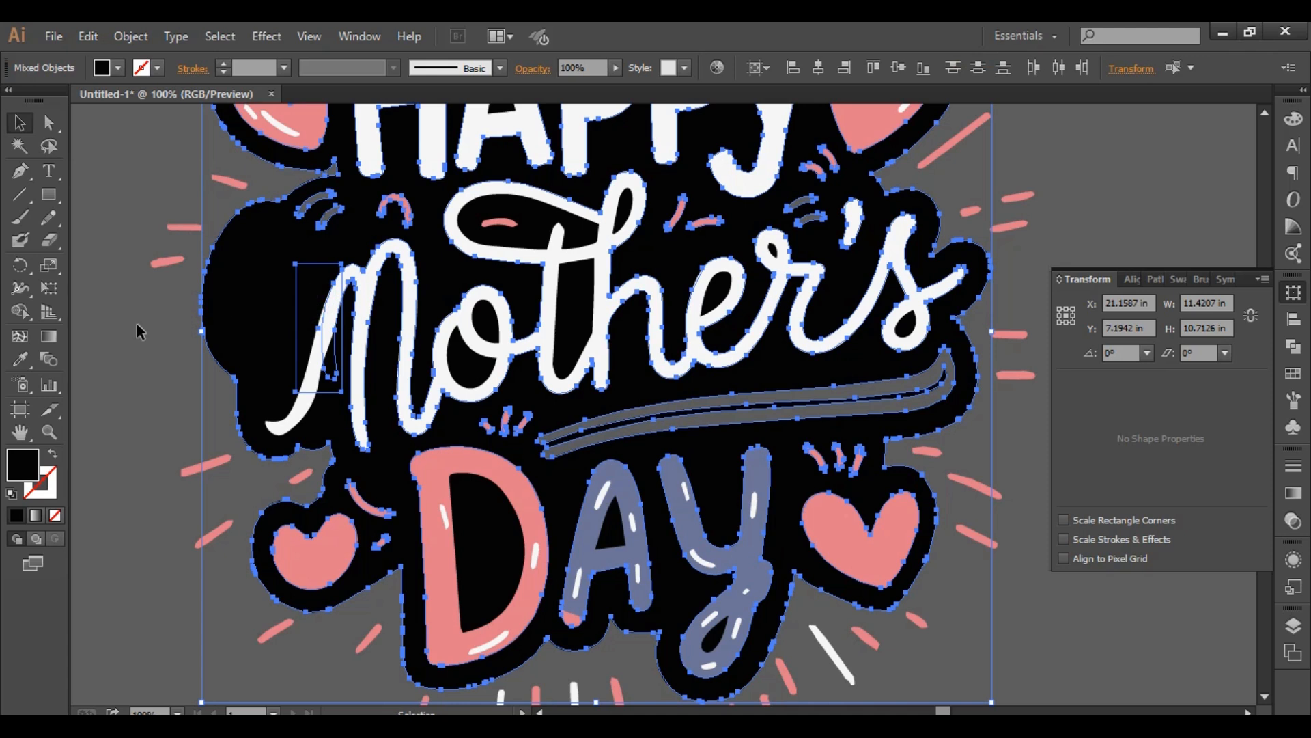
click(20, 311)
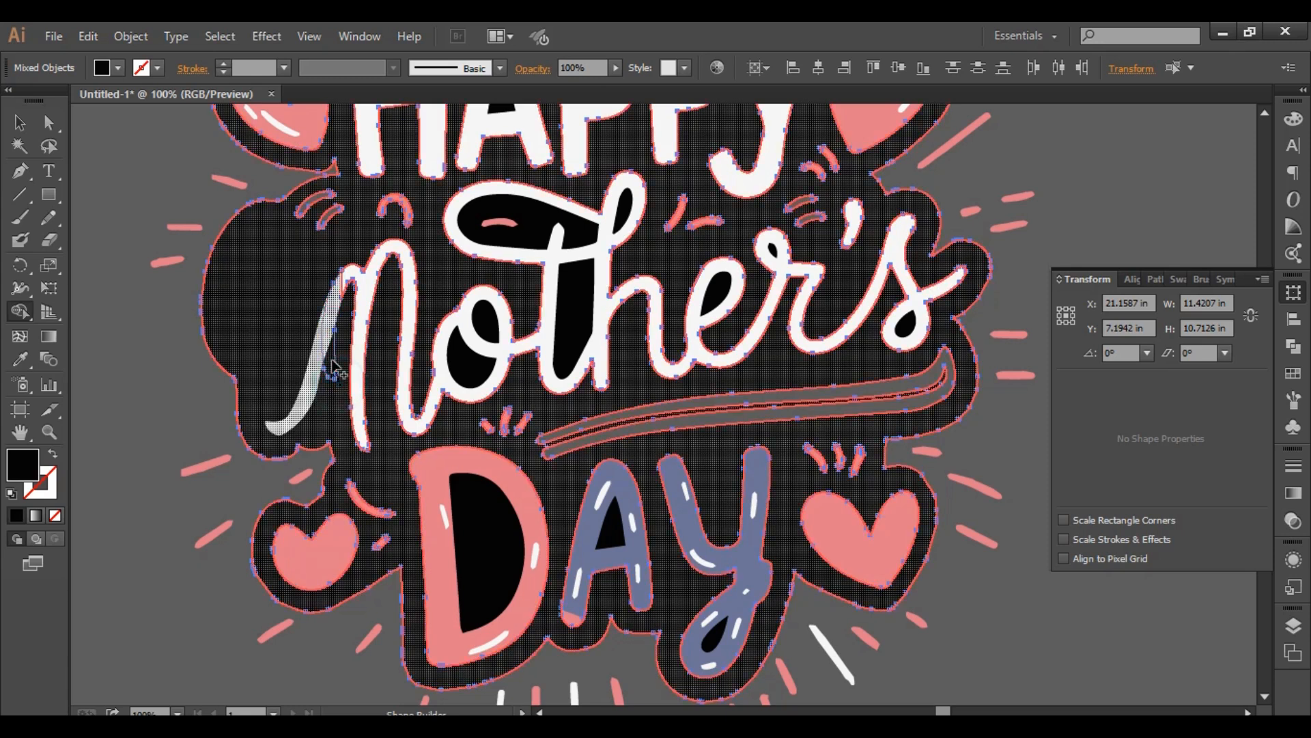
mouse_move(335, 368)
mouse_down()
mouse_move(302, 423)
mouse_move(235, 464)
mouse_up()
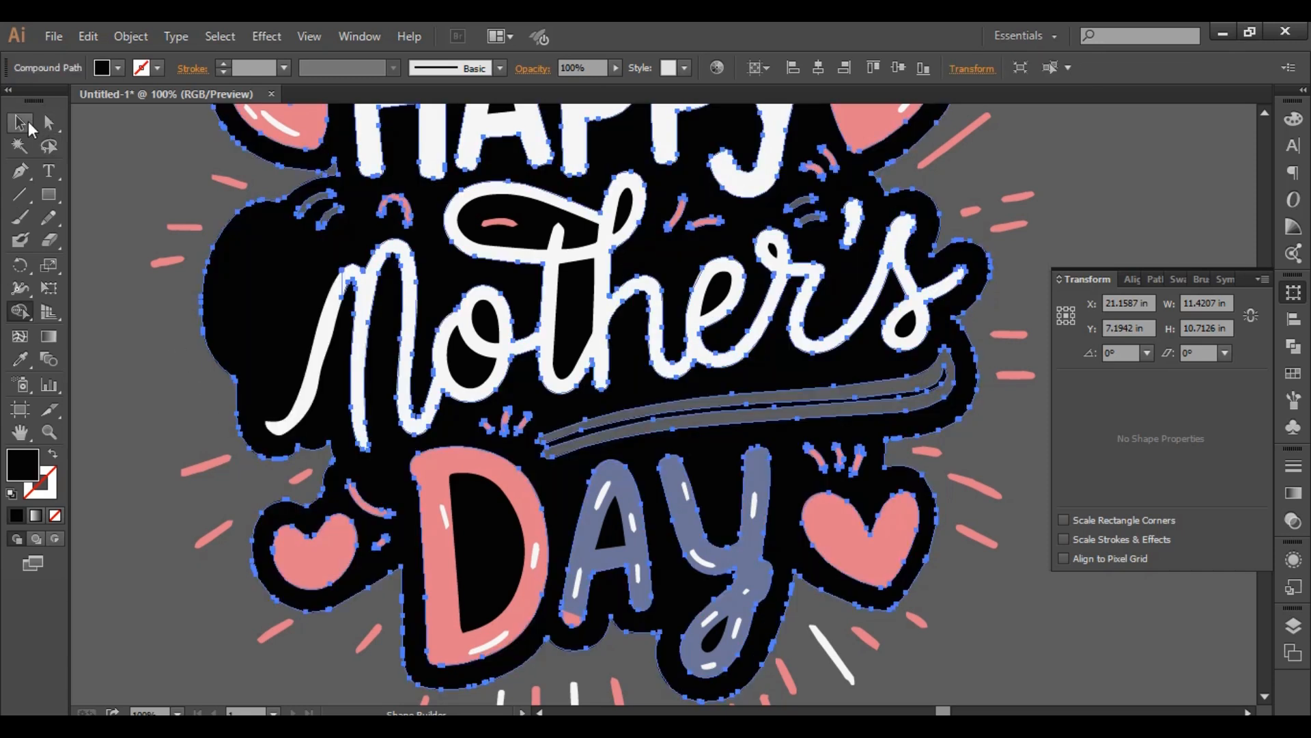
click(19, 123)
click(111, 357)
scroll(302, 419, down, 3)
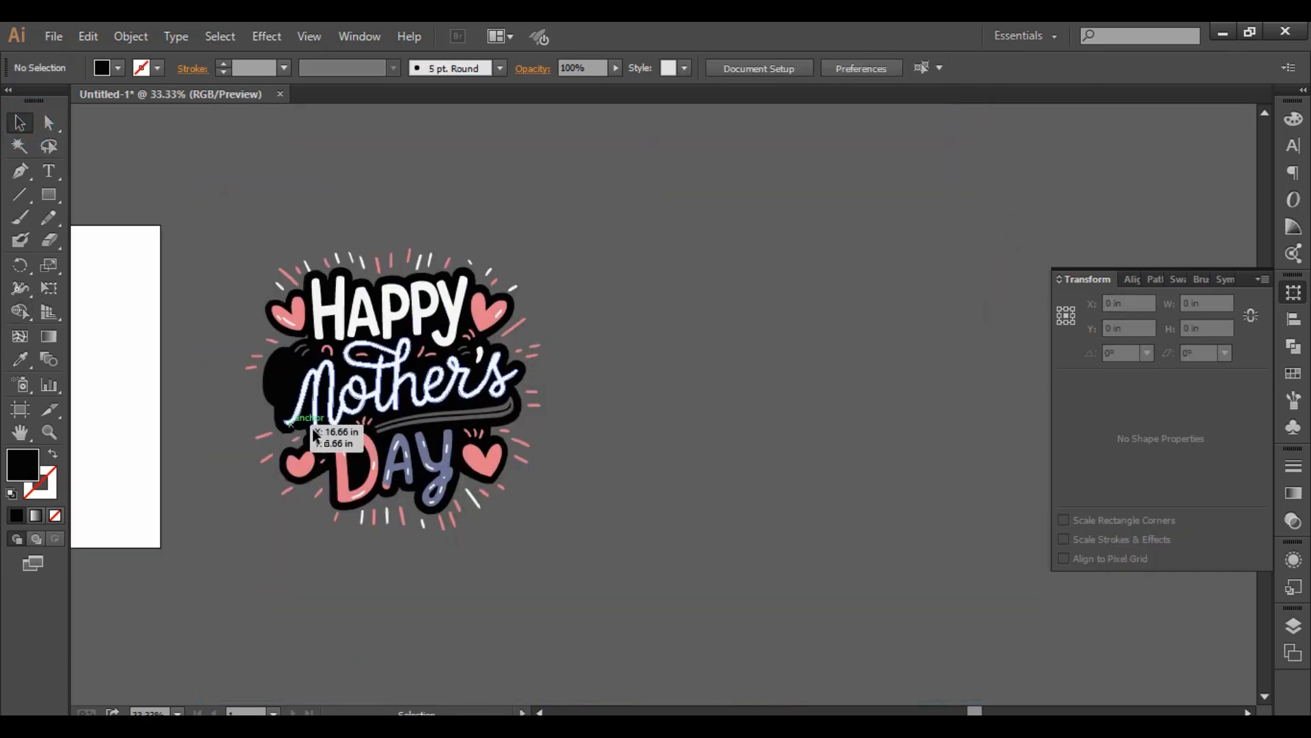
- Select all parts of the Mother's Day lettering artwork, group them into one object, and clear the selection
drag(556, 460, 703, 448)
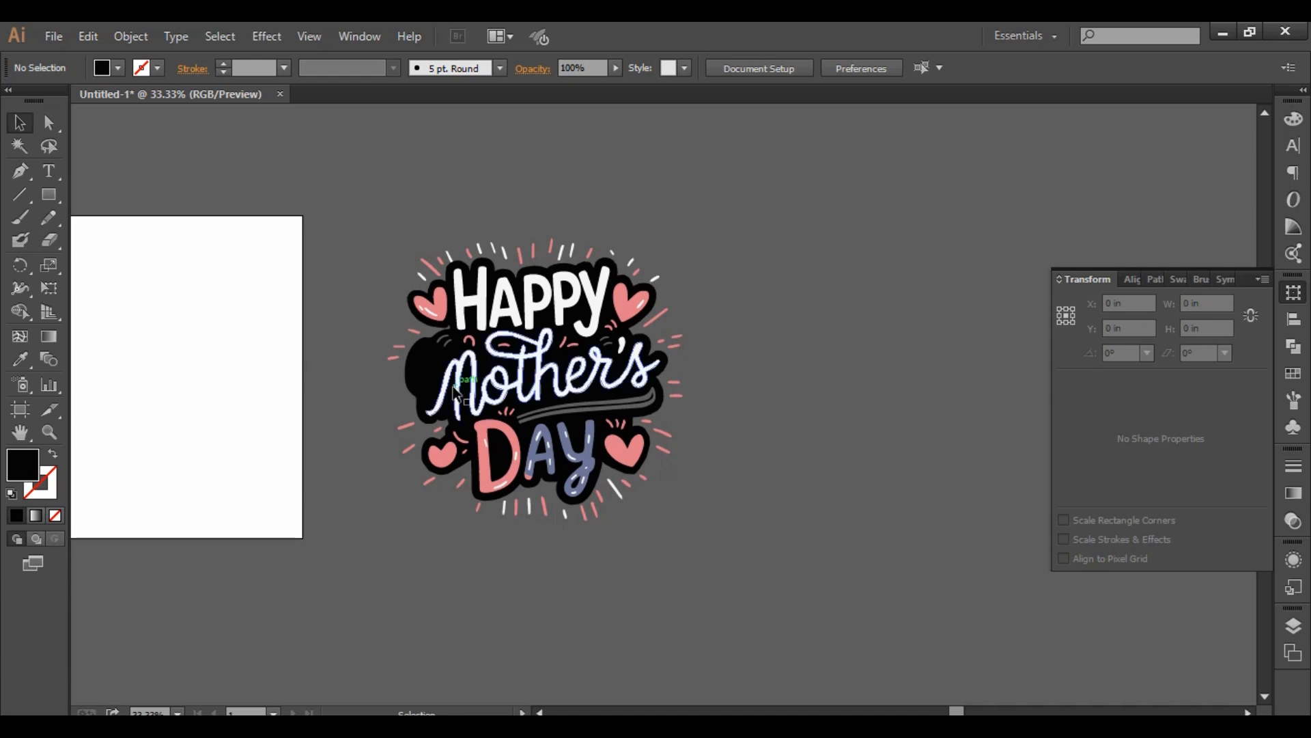
click(798, 470)
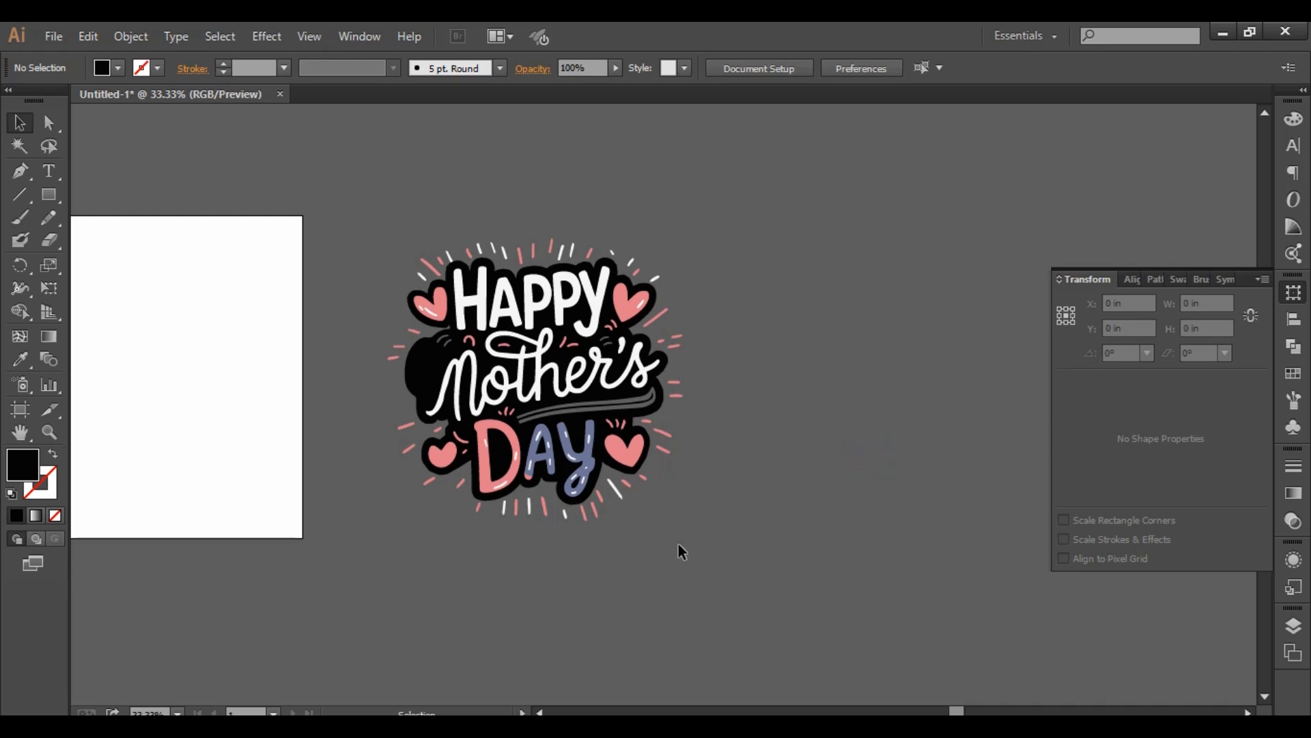
drag(367, 184, 778, 611)
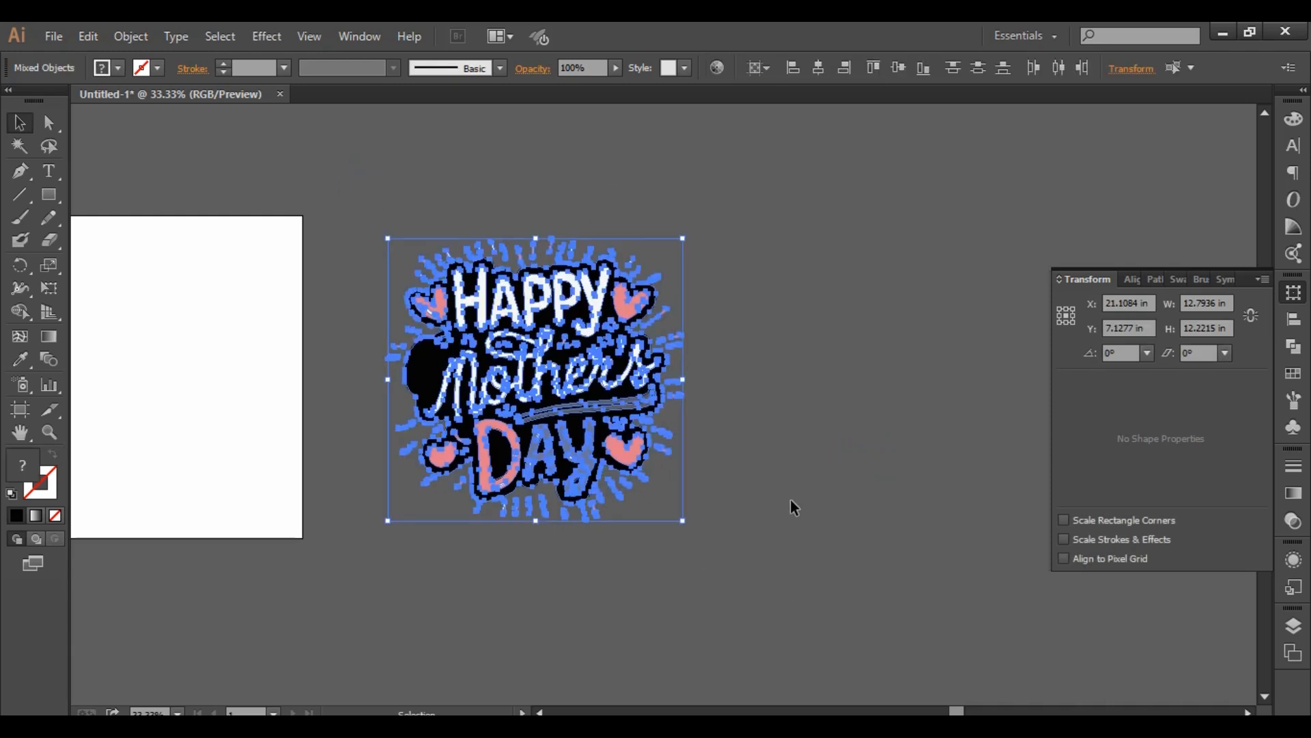
key(a)
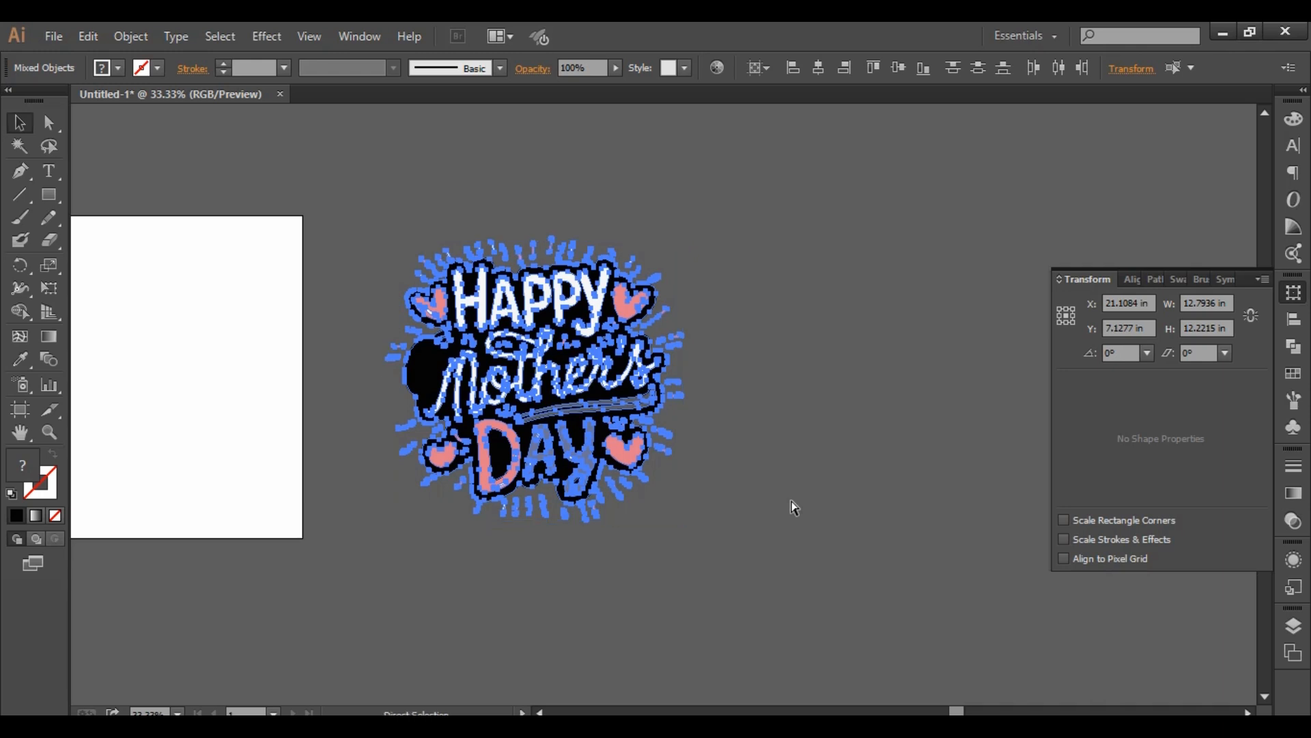
key(v)
click(816, 424)
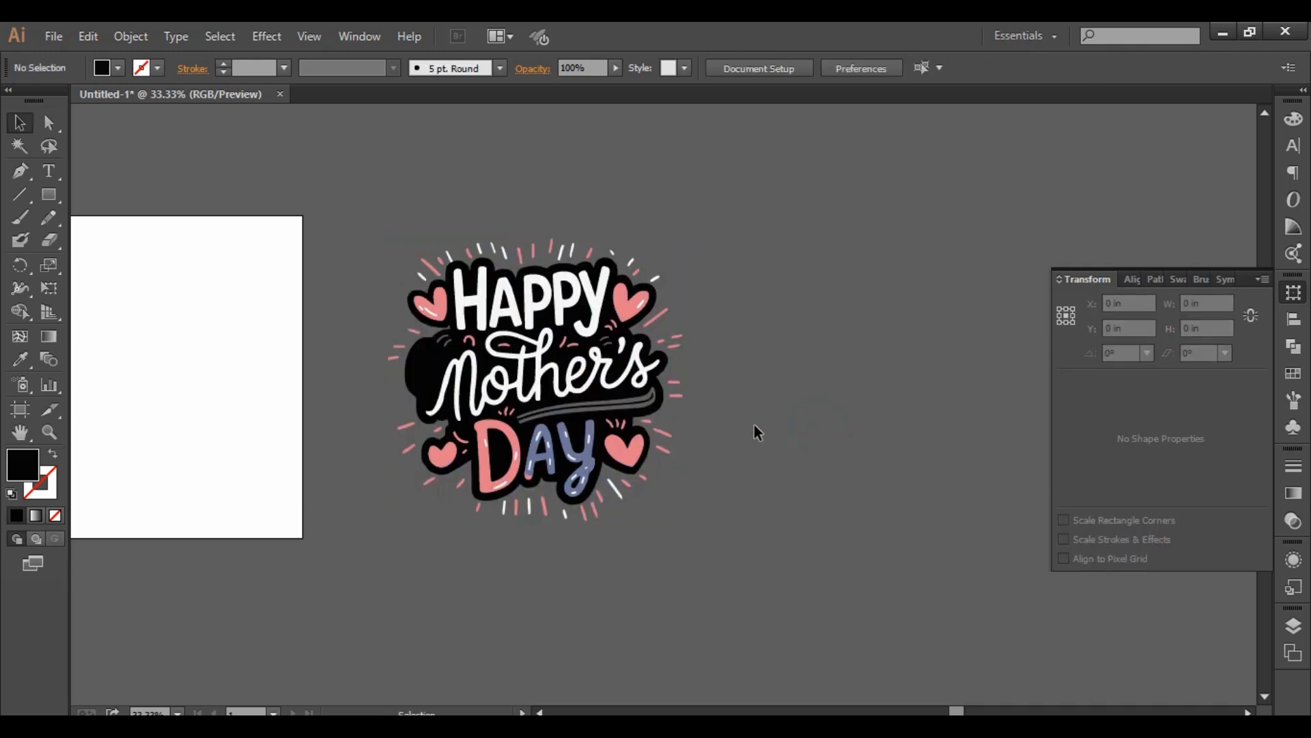
- Move the grouped Mother's Day artwork onto the white artboard
drag(665, 326, 712, 289)
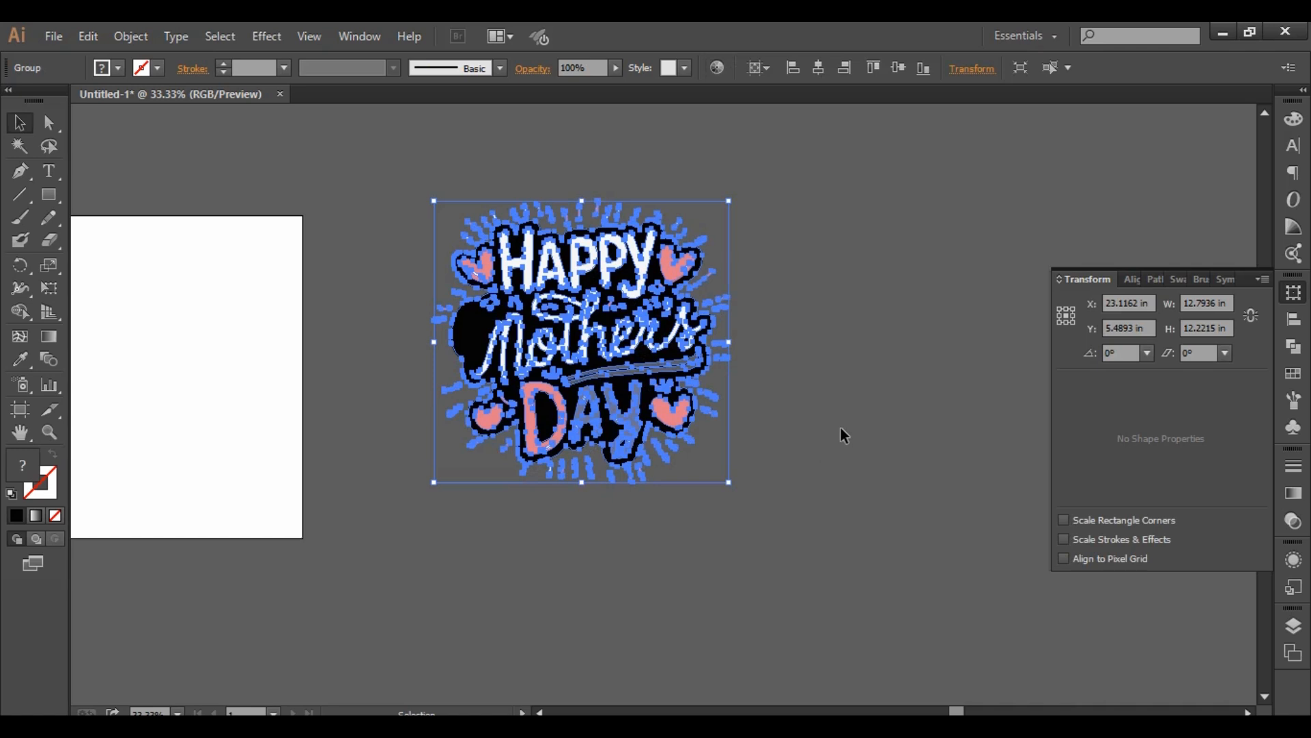
key(space)
drag(834, 420, 1012, 389)
drag(803, 309, 397, 345)
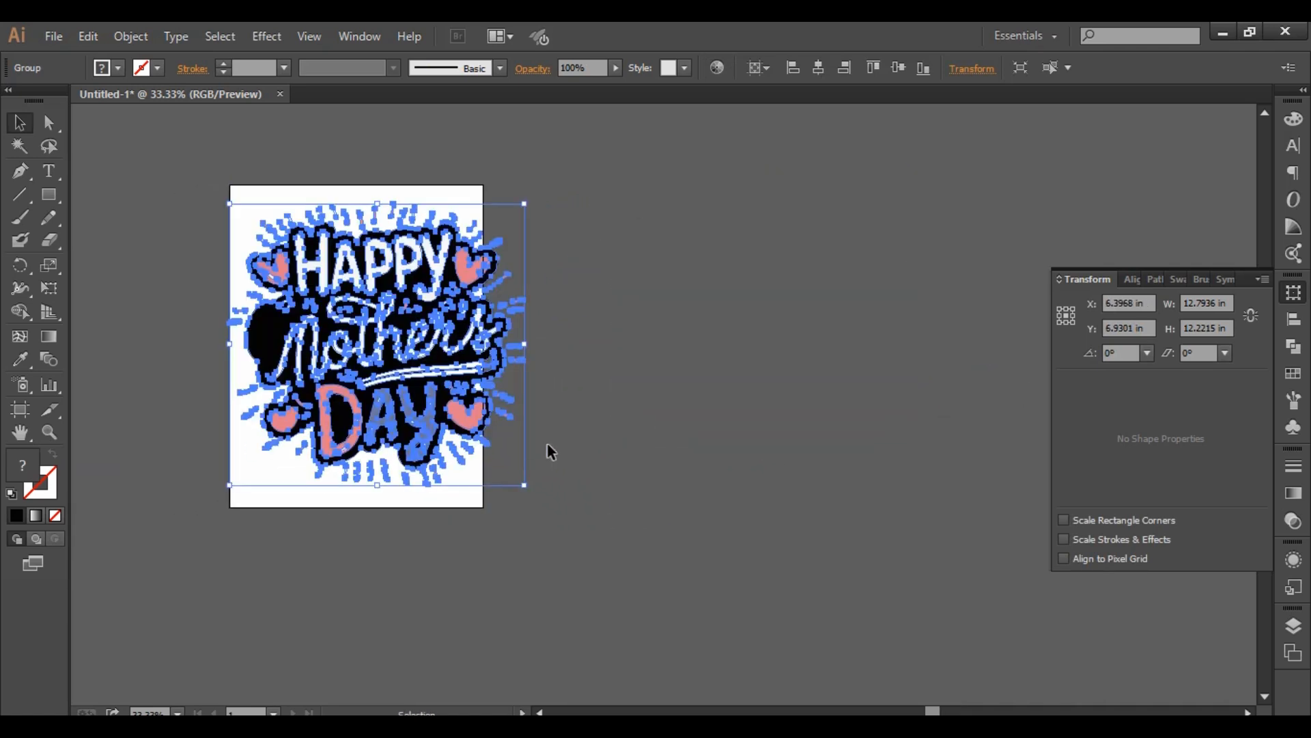
- Scale the grouped artwork to about 9.52 in wide and 9.09 in high so it fits within the artboard
drag(523, 484, 471, 429)
drag(429, 353, 387, 329)
click(667, 325)
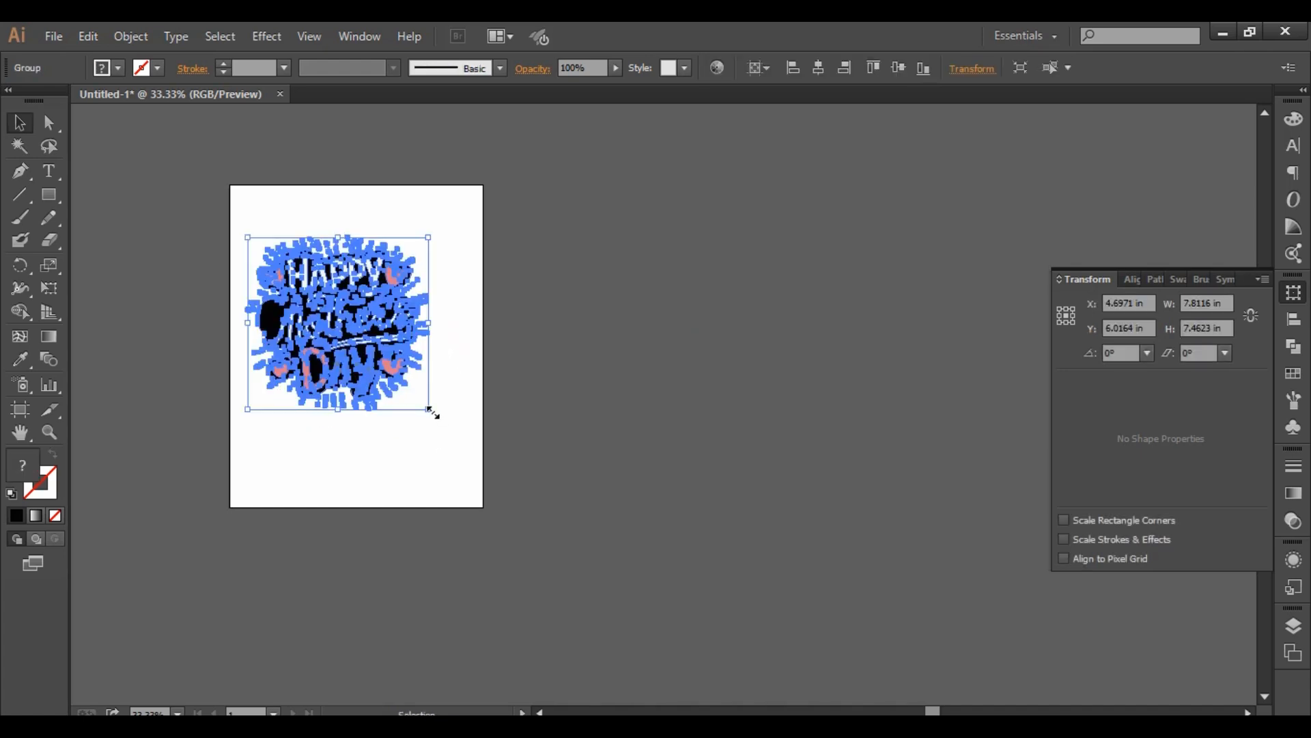
drag(430, 409, 467, 462)
click(631, 362)
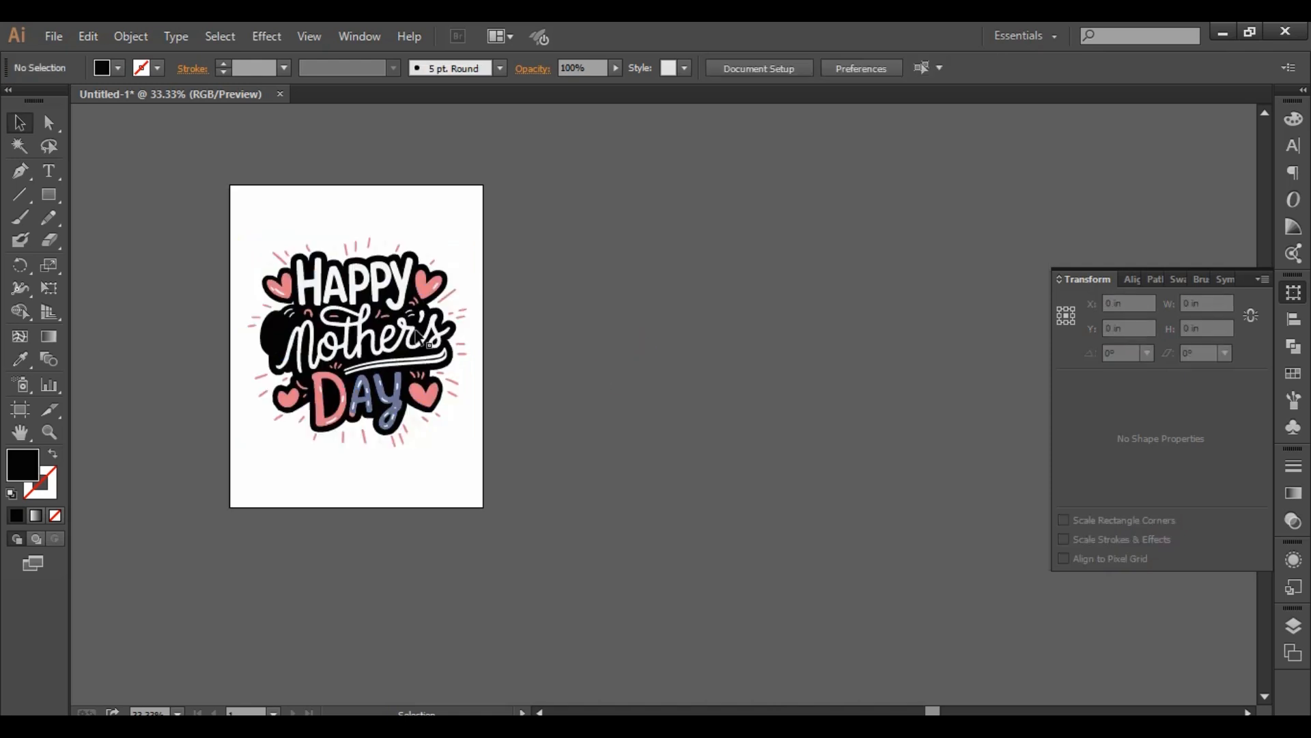
- Align the grouped artwork to the artboard's horizontal and vertical center, and deselect it
click(414, 326)
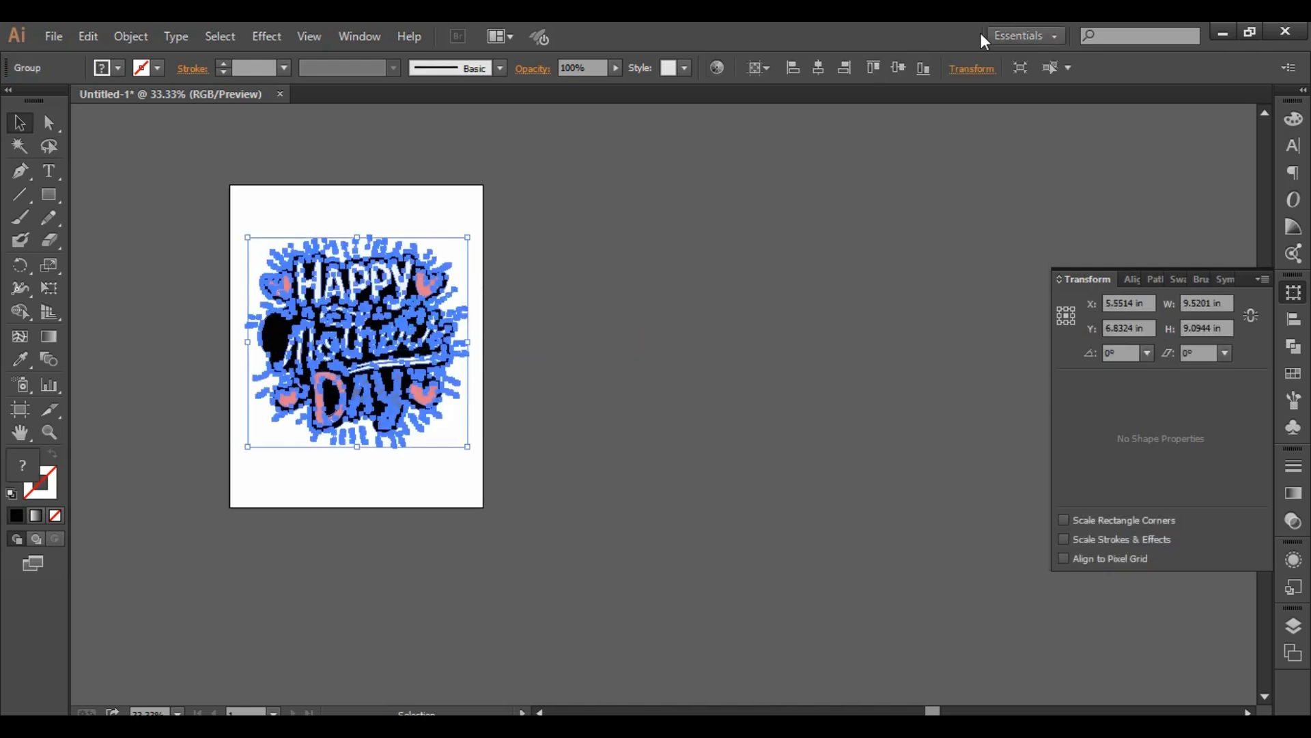
click(818, 67)
click(892, 70)
click(647, 328)
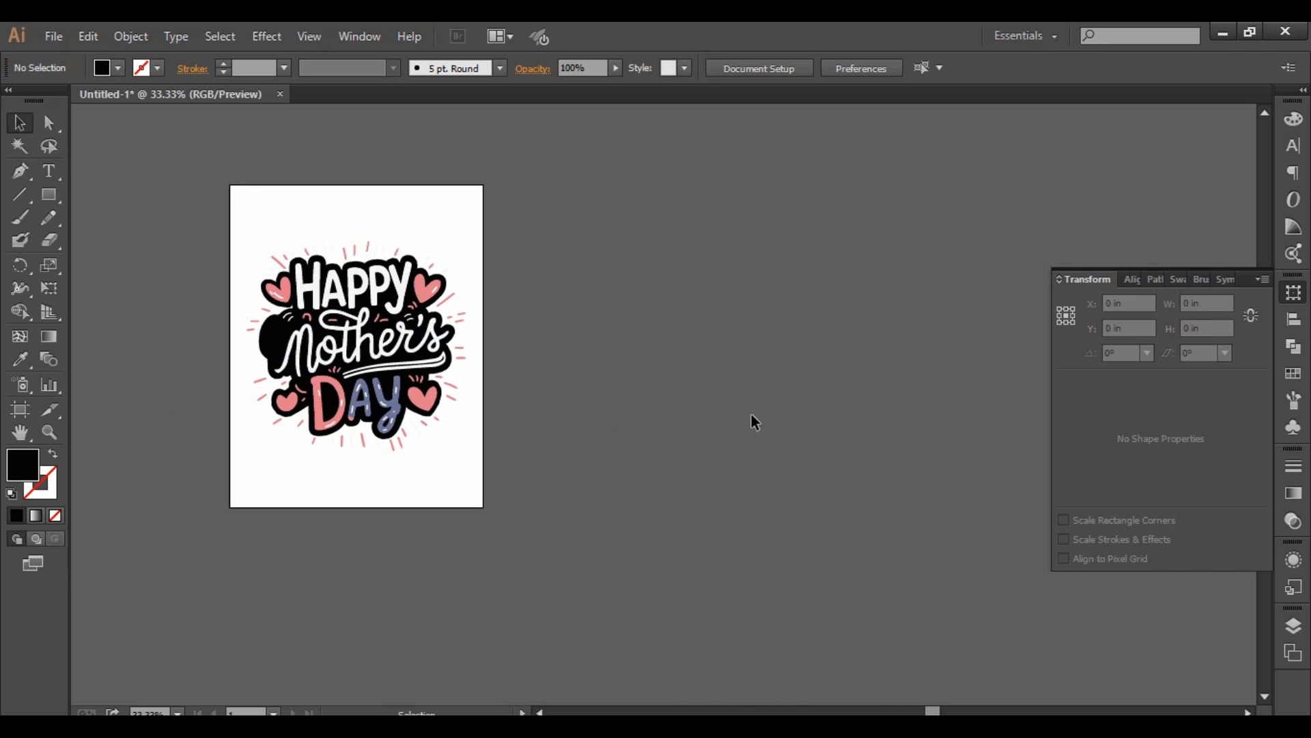
- Export the artboard to the Desktop as a PNG named Untitled-1, at High (300 ppi) with a transparent background
click(55, 36)
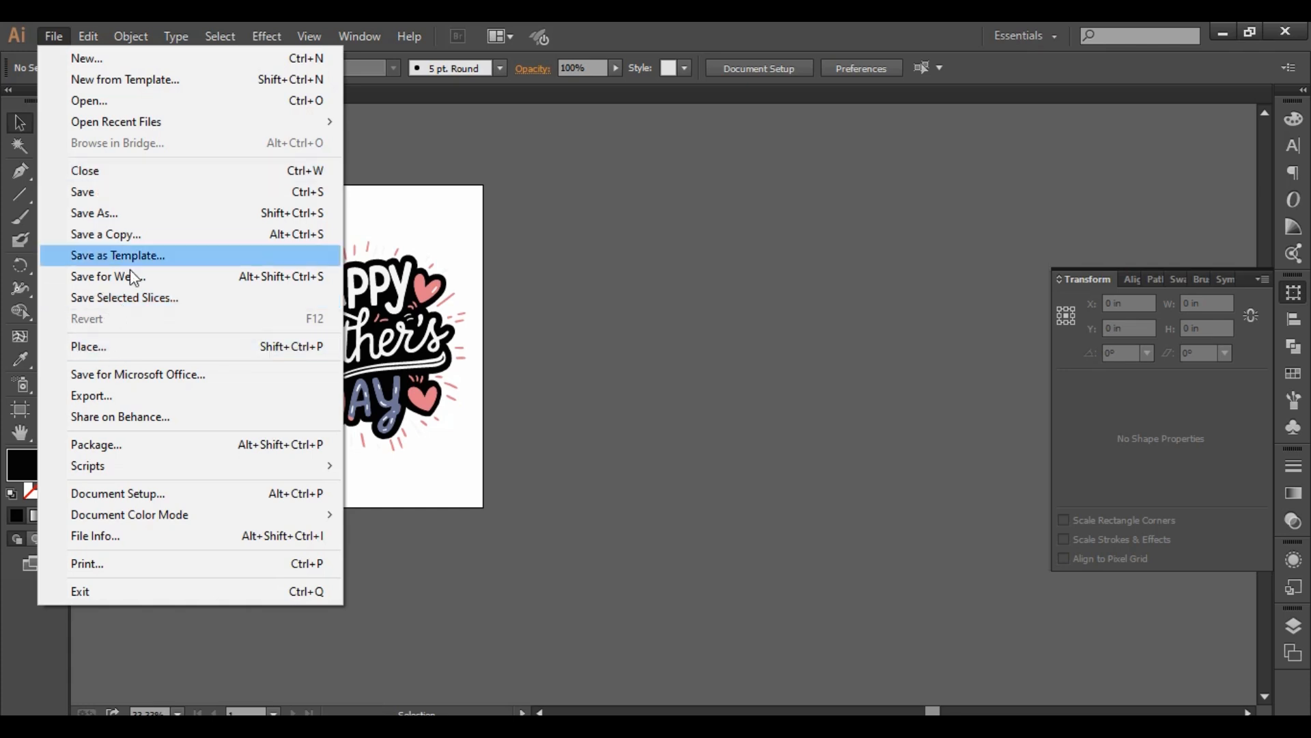
click(130, 395)
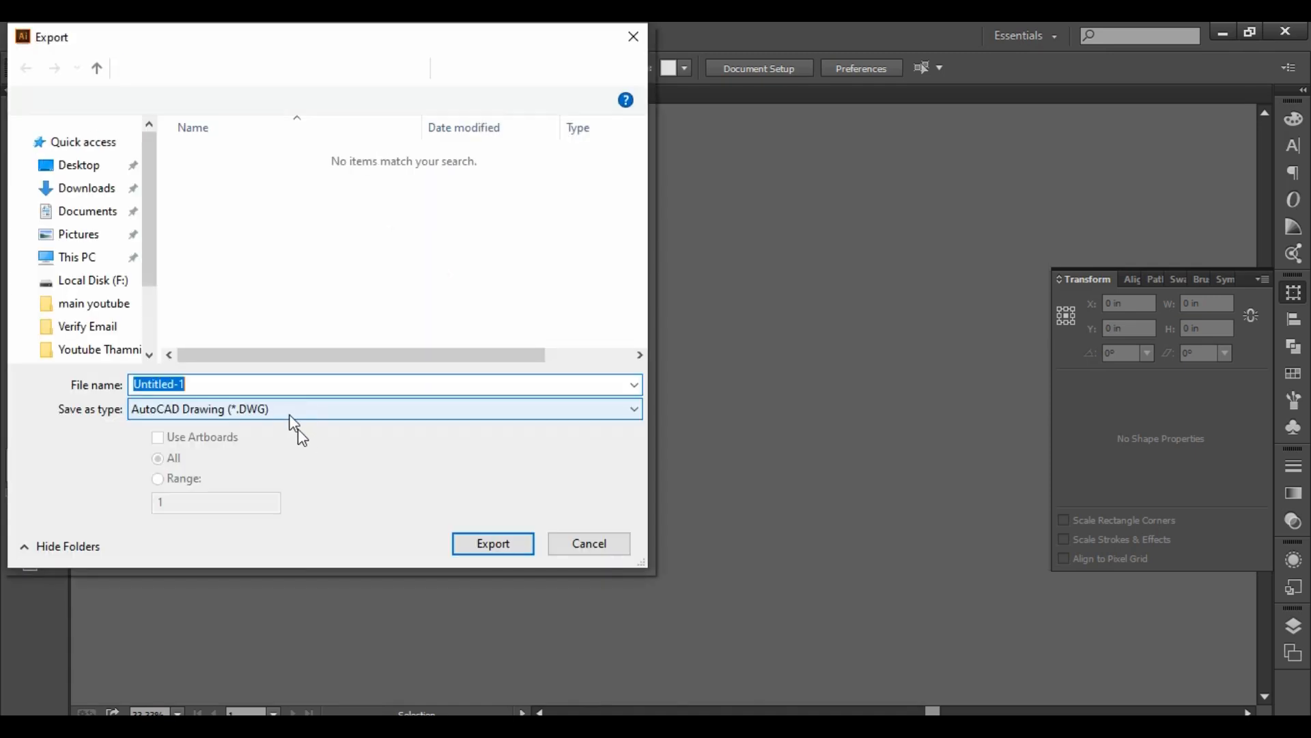
click(284, 415)
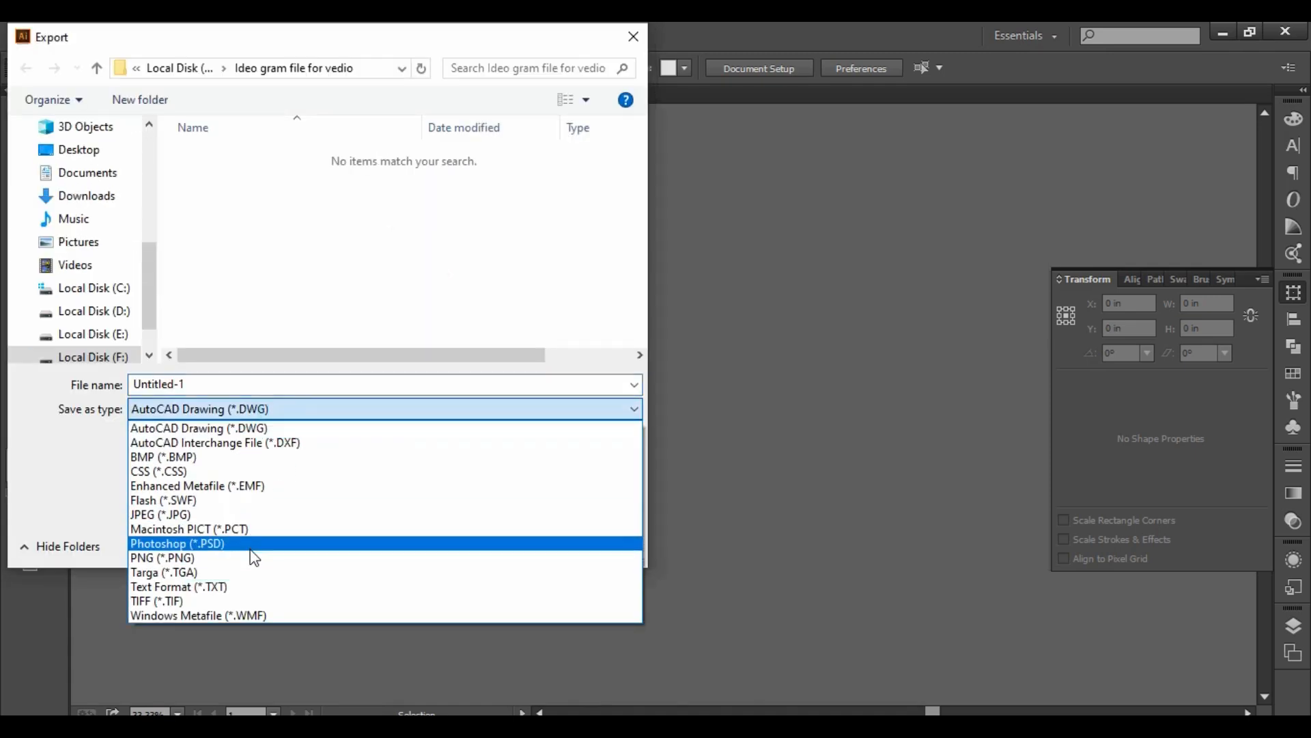
click(255, 562)
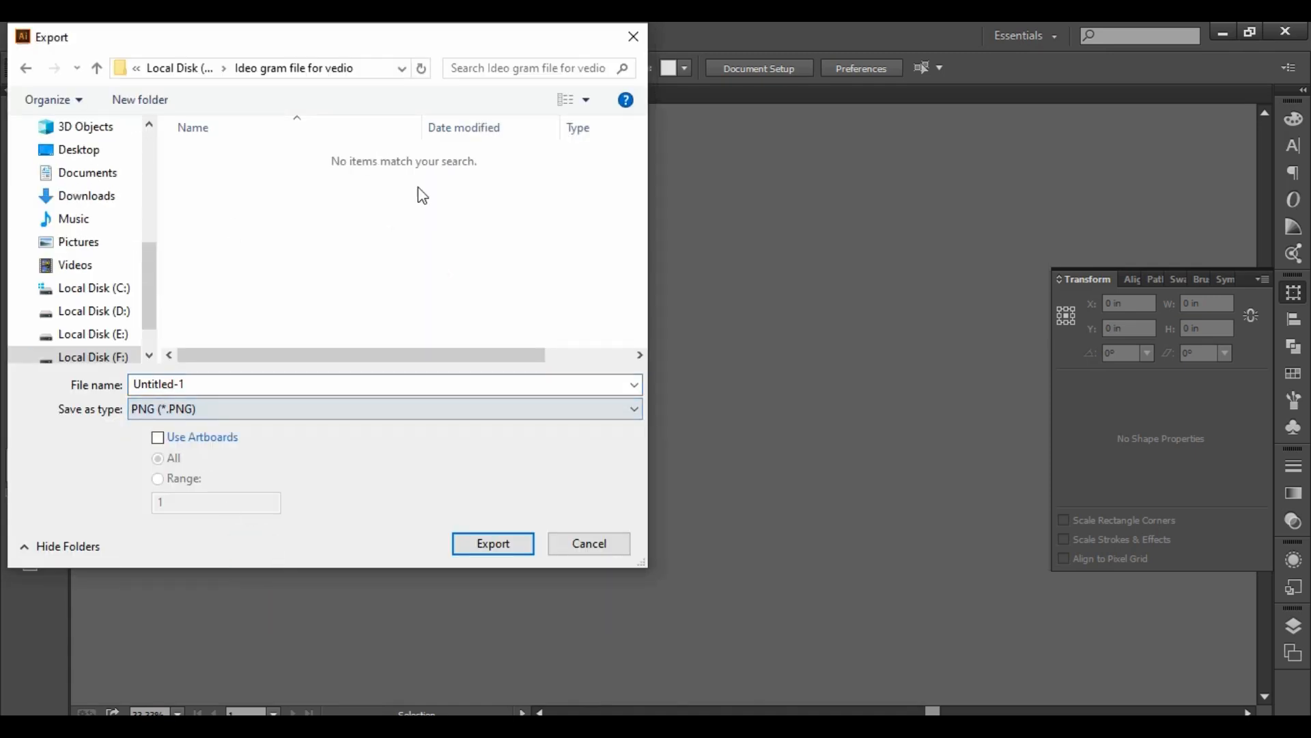
click(93, 156)
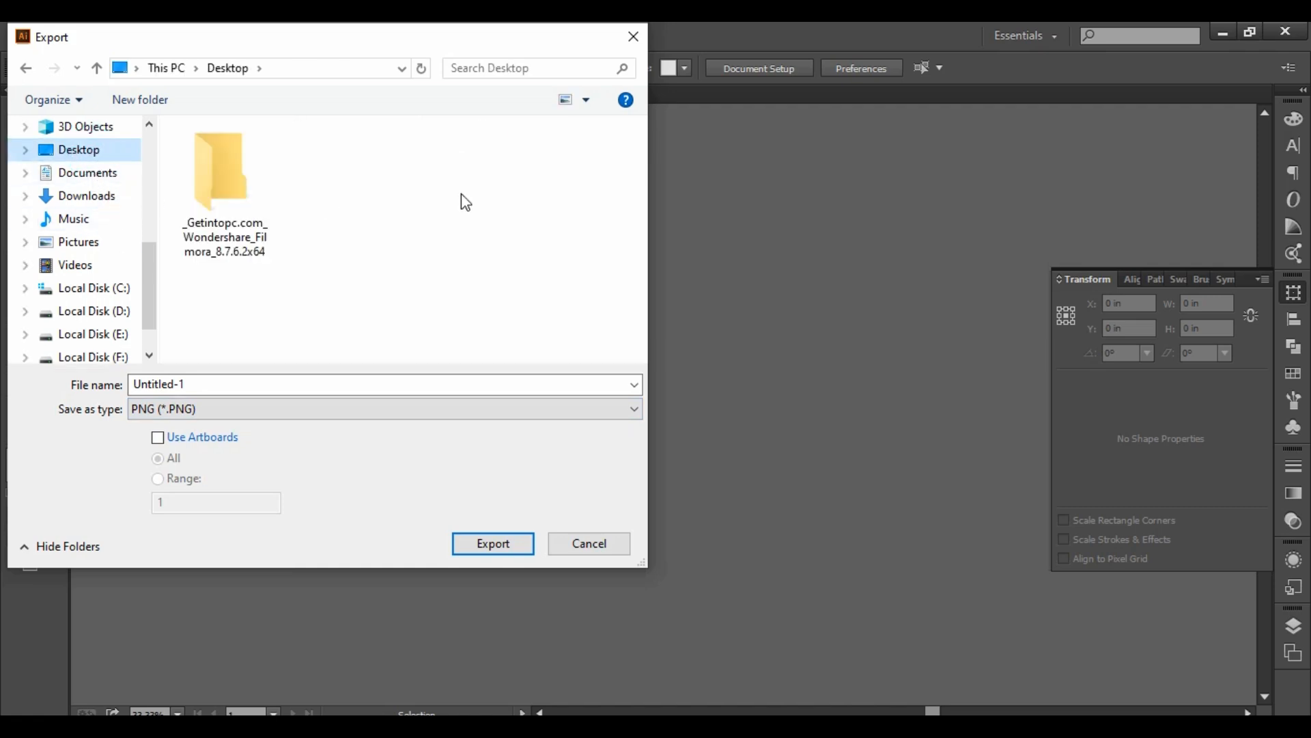
click(164, 442)
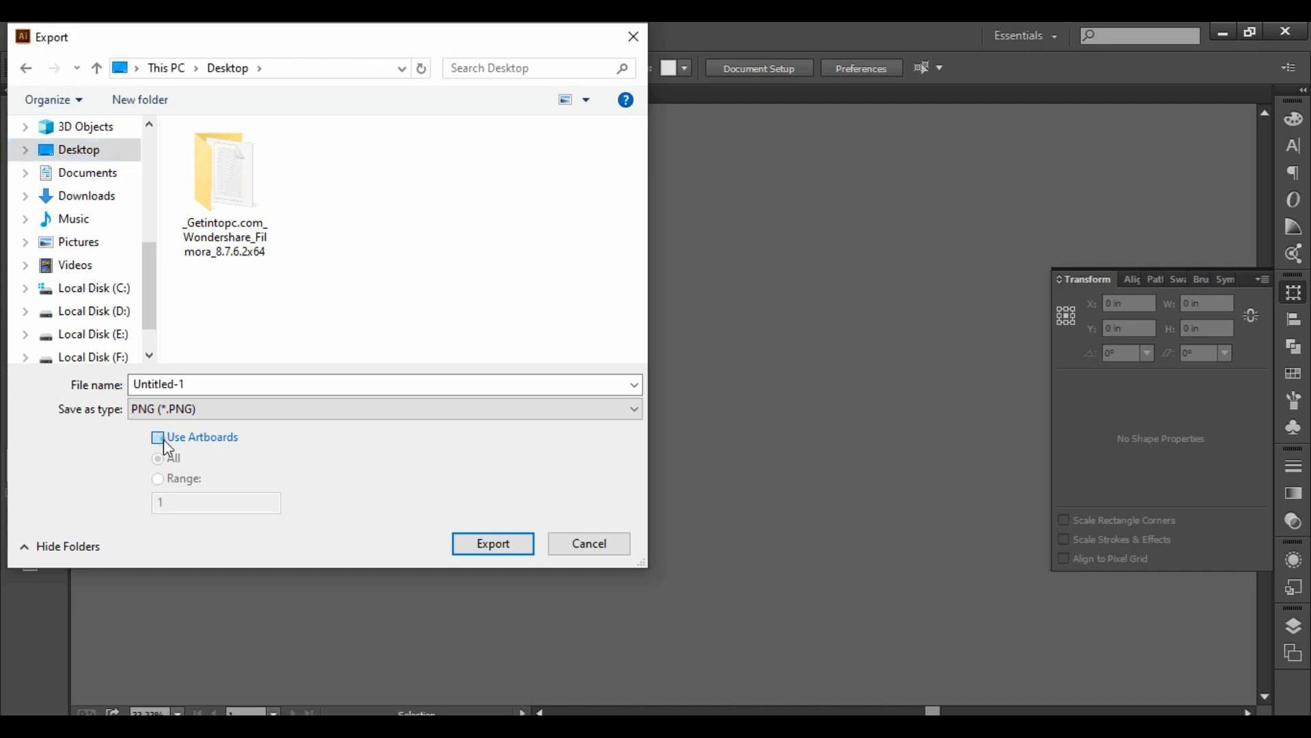
click(506, 544)
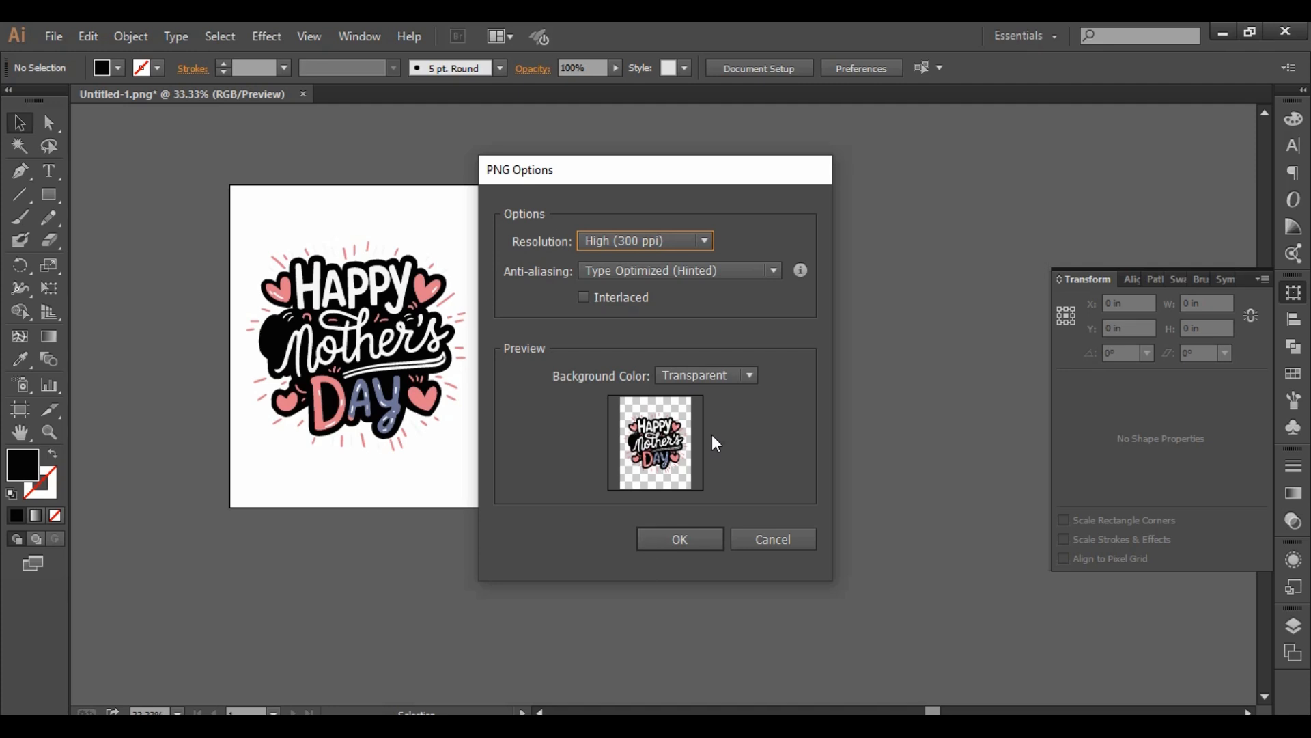
click(694, 537)
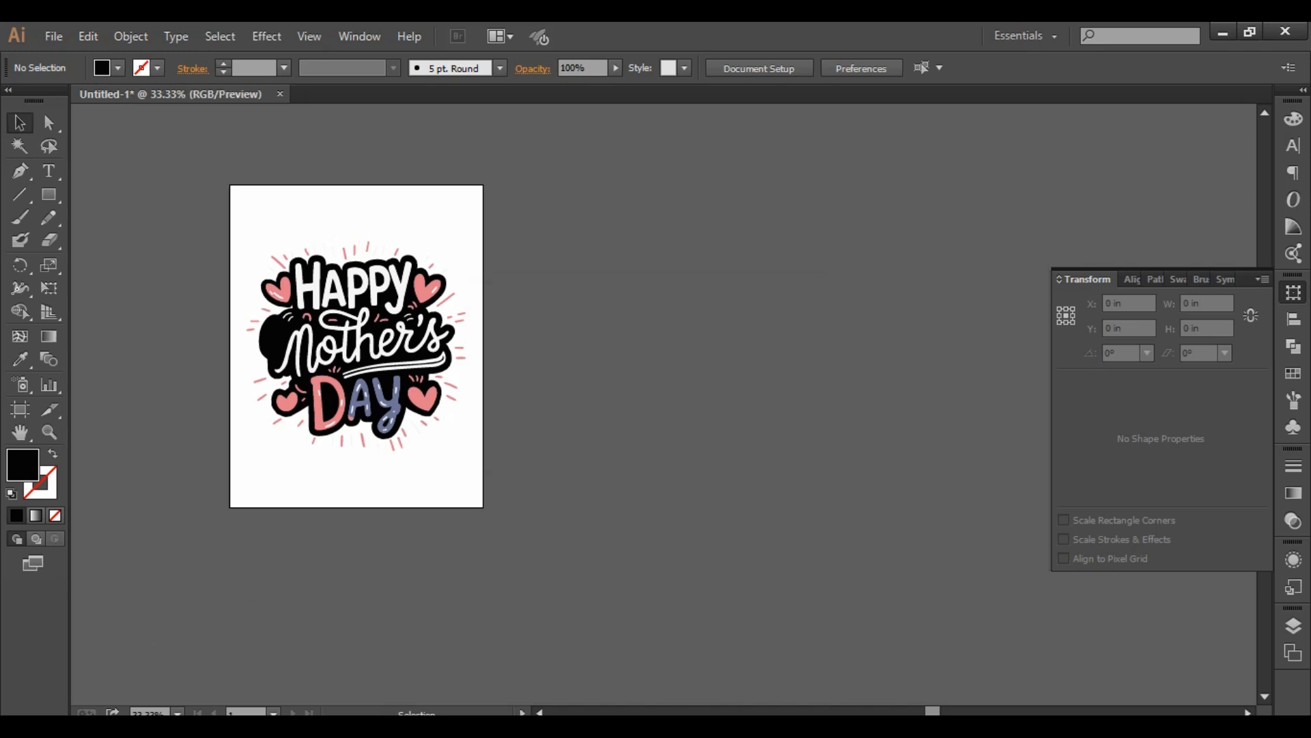
- Open the exported Untitled-1-01 image from the Desktop folder to check it, and return to Illustrator to examine the artwork up close
mouse_move(141, 725)
click(141, 683)
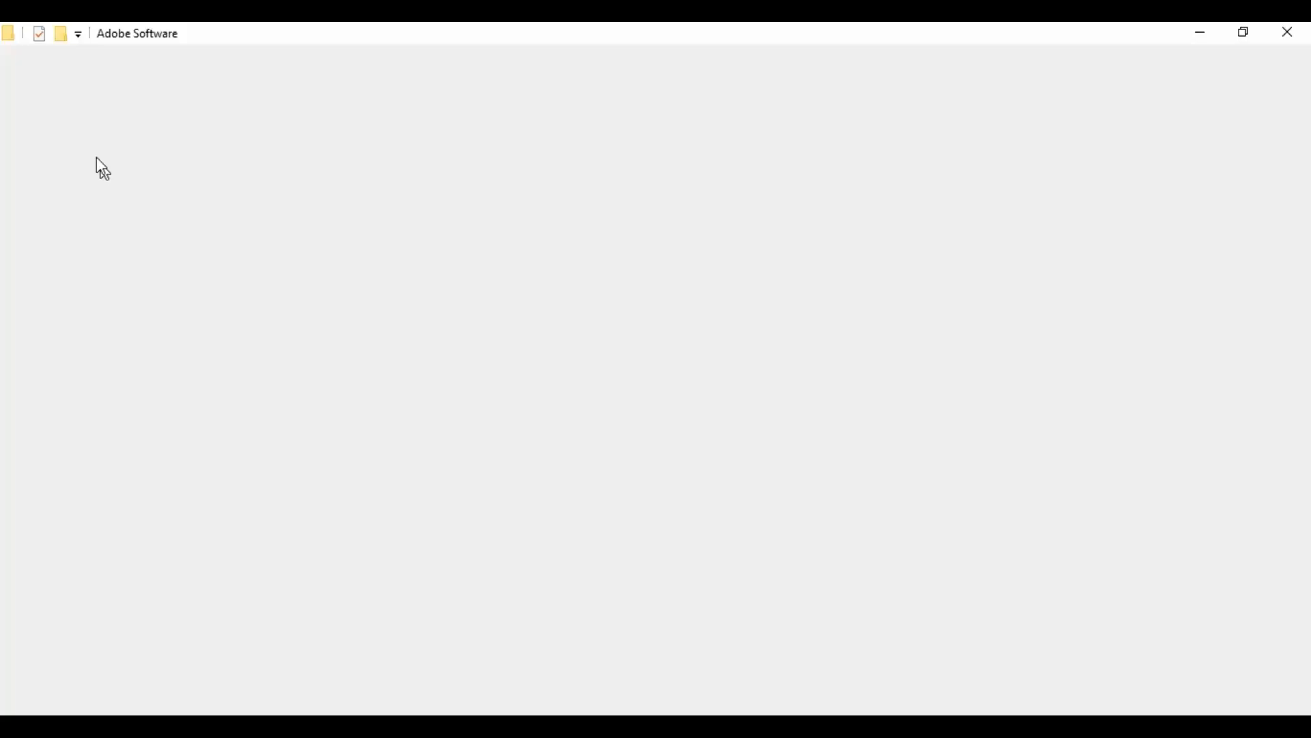
click(82, 155)
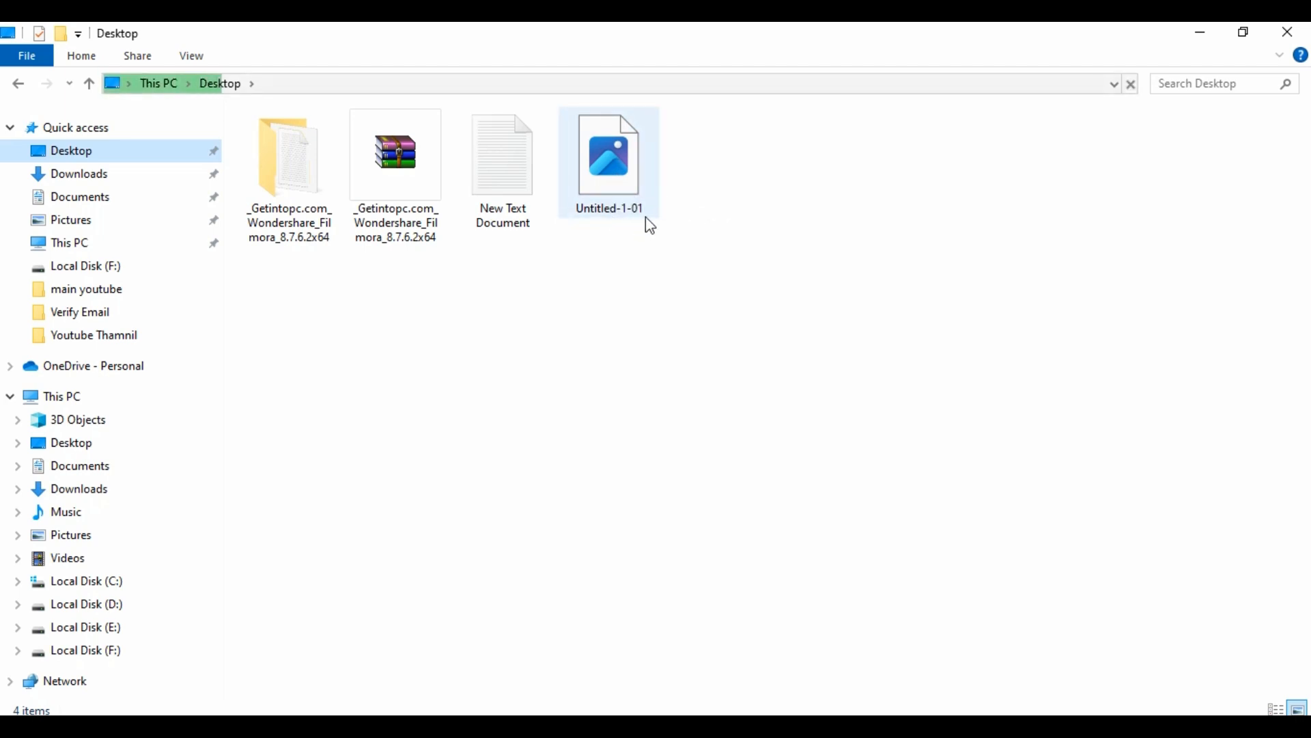
click(636, 167)
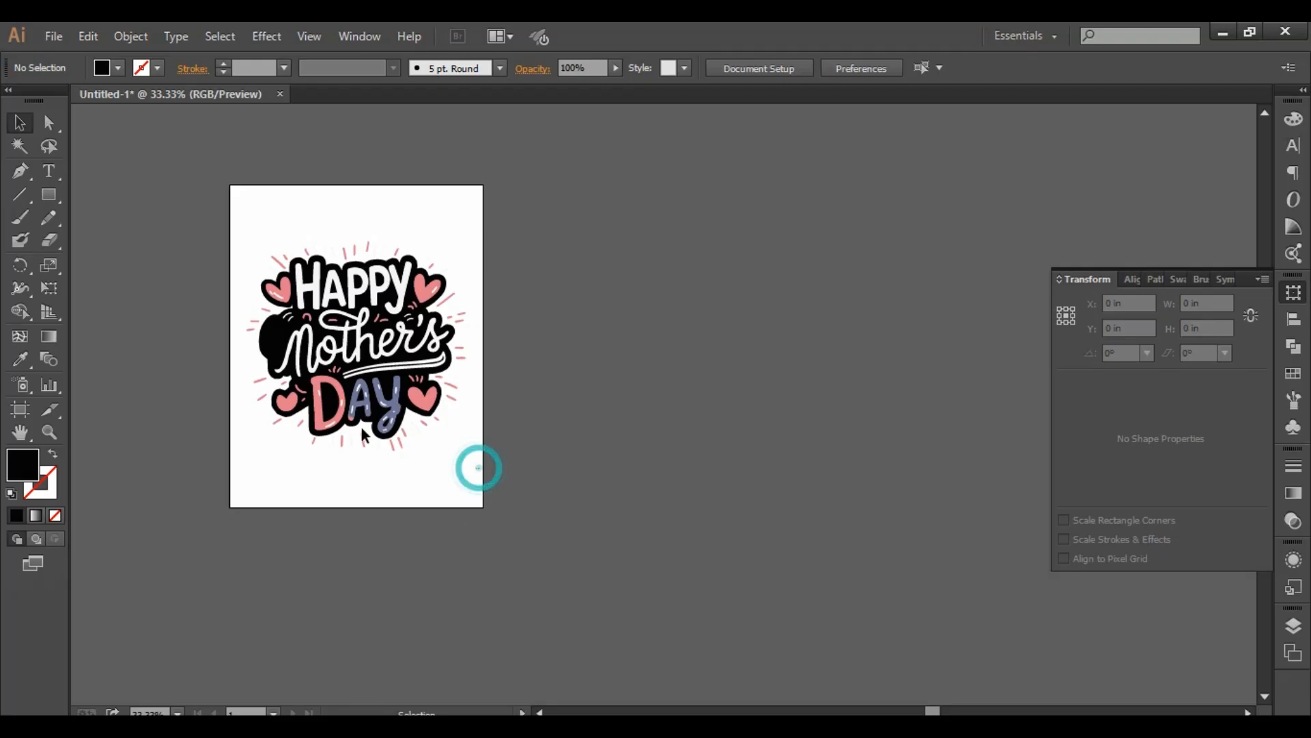
scroll(314, 391, up, 2)
drag(585, 433, 701, 524)
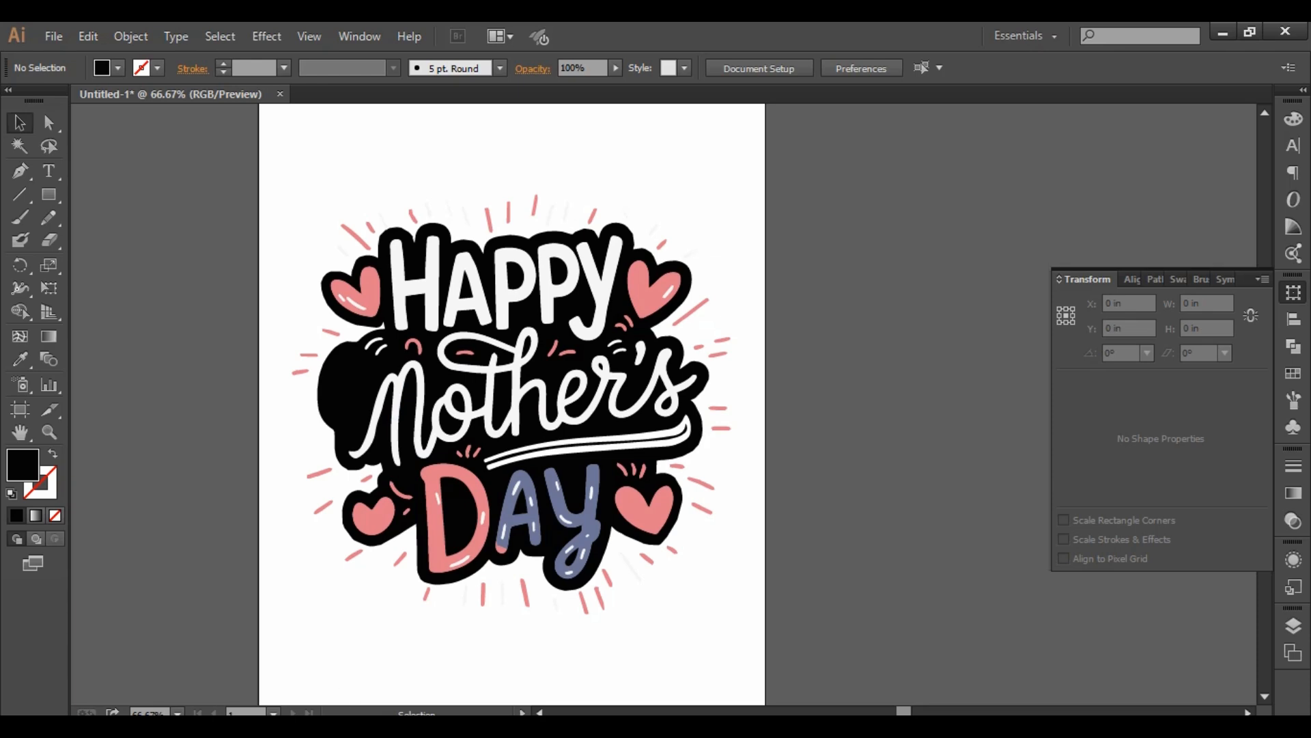
- Switch to Ideogram in the browser and look through the other T-shirt designs listed below the generated Mother's Day image
click(372, 725)
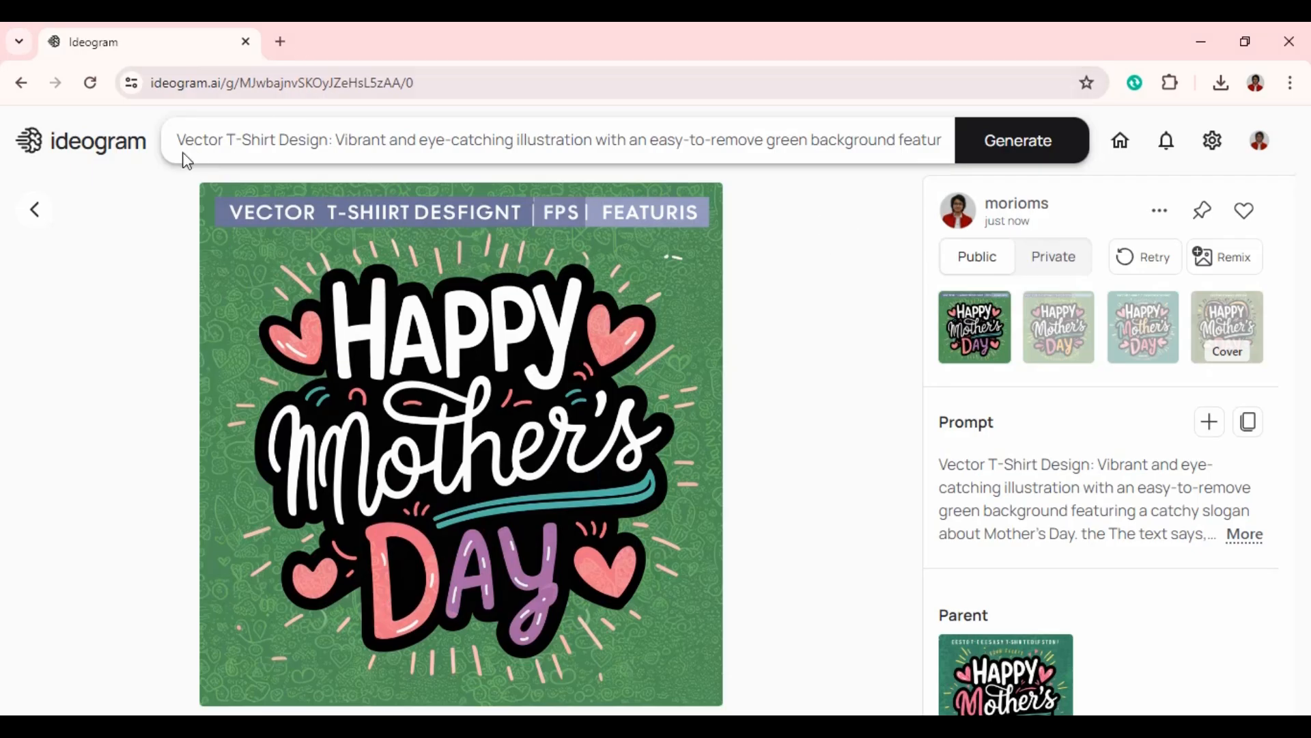
scroll(667, 313, down, 7)
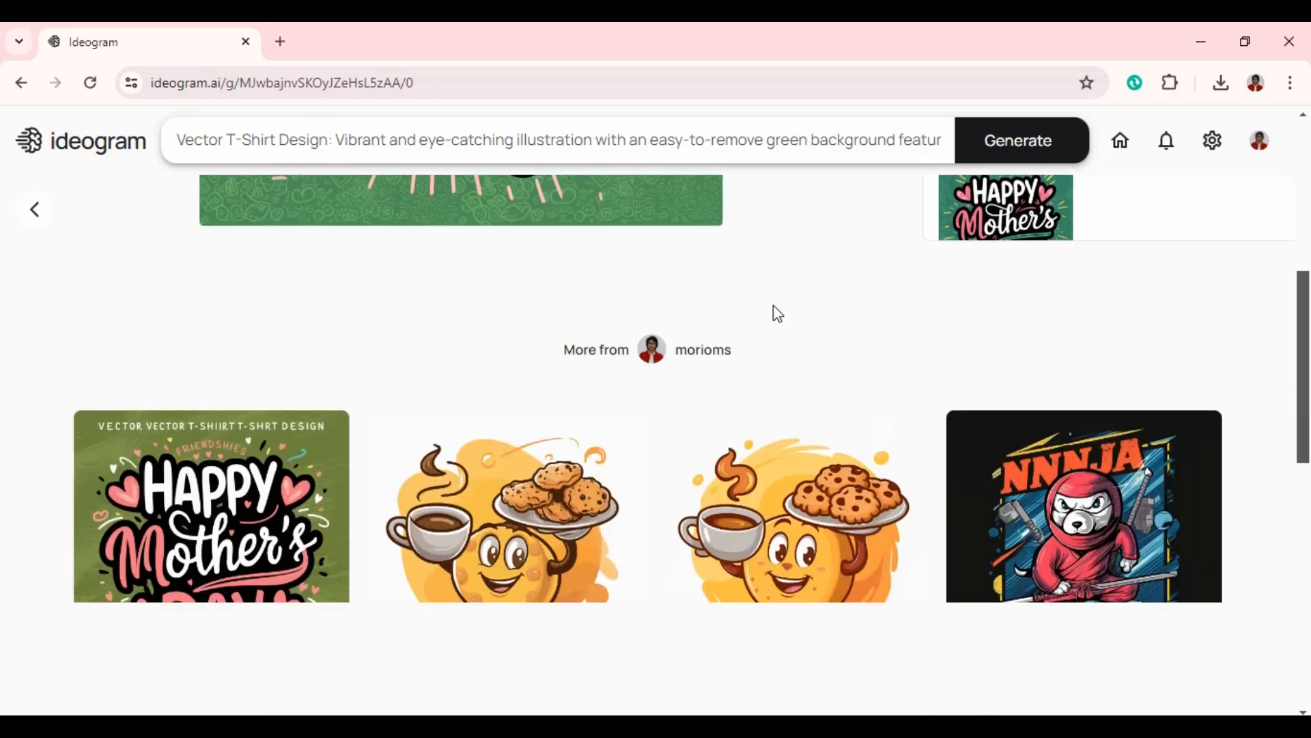
scroll(785, 423, down, 8)
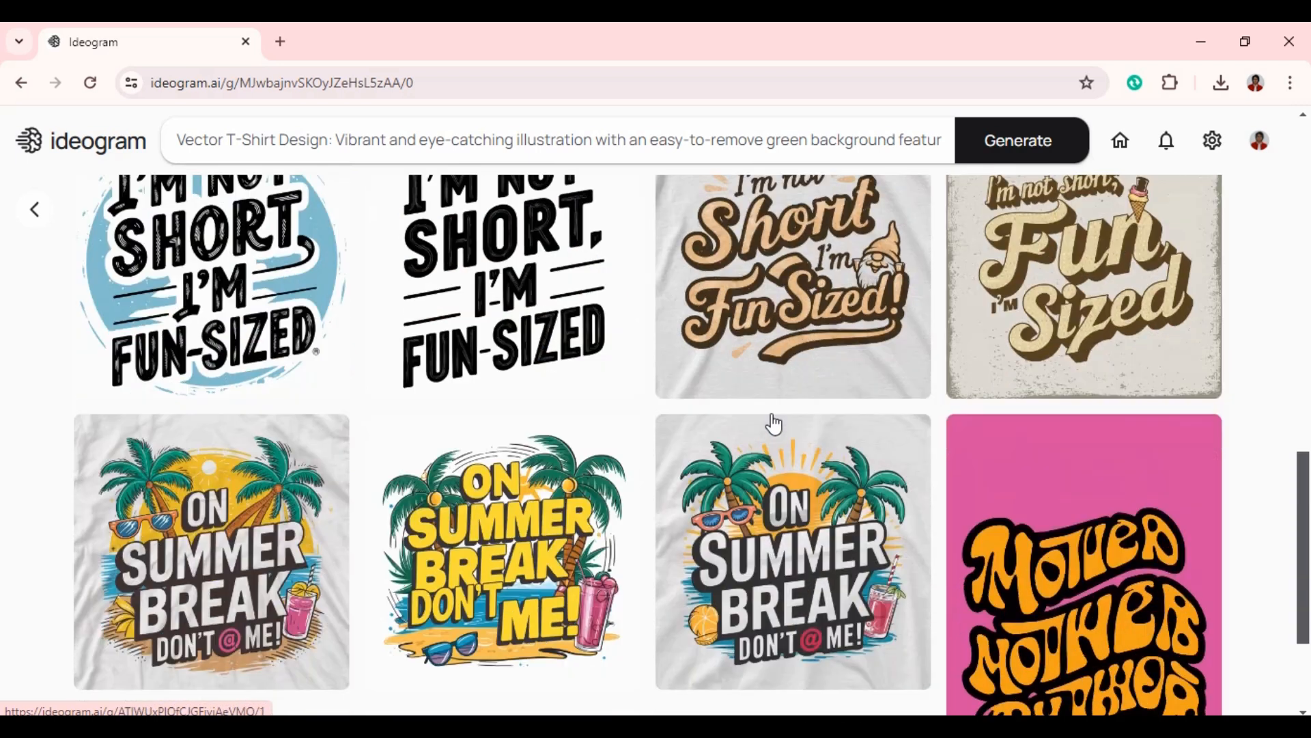
scroll(774, 423, down, 3)
scroll(732, 461, up, 6)
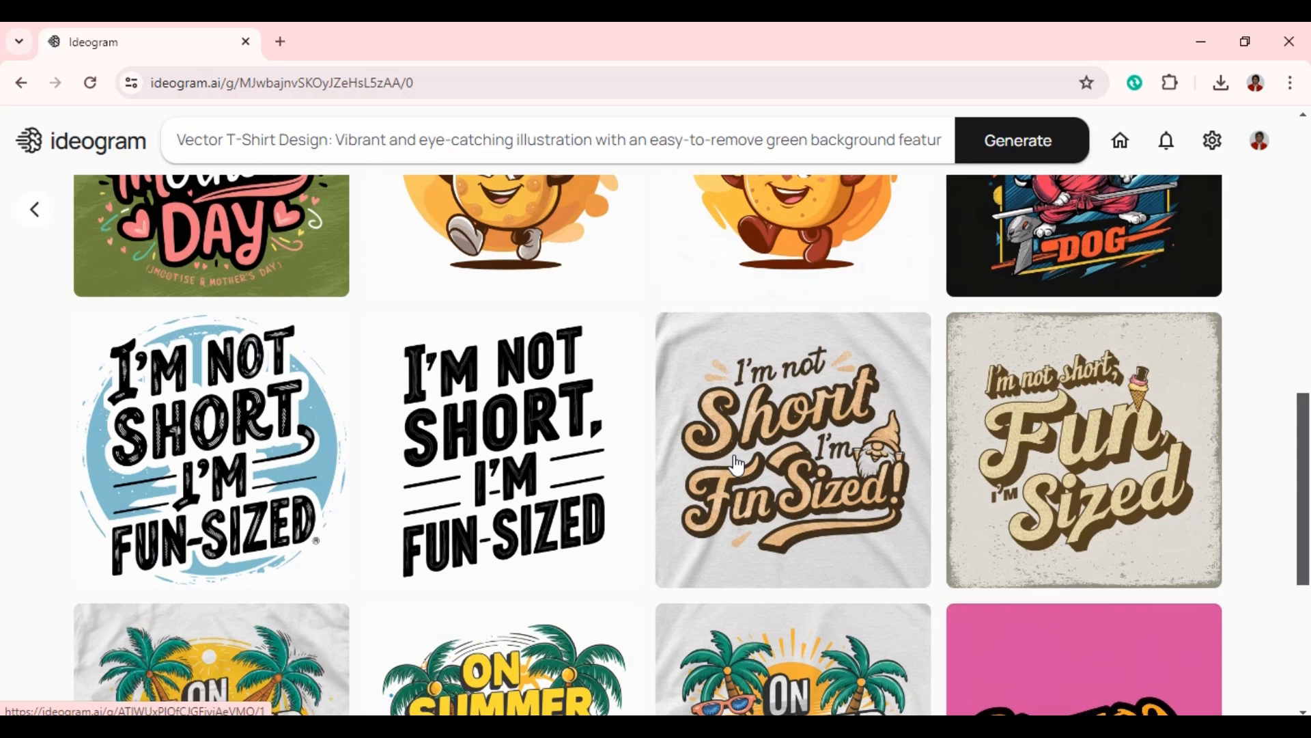
scroll(734, 399, up, 3)
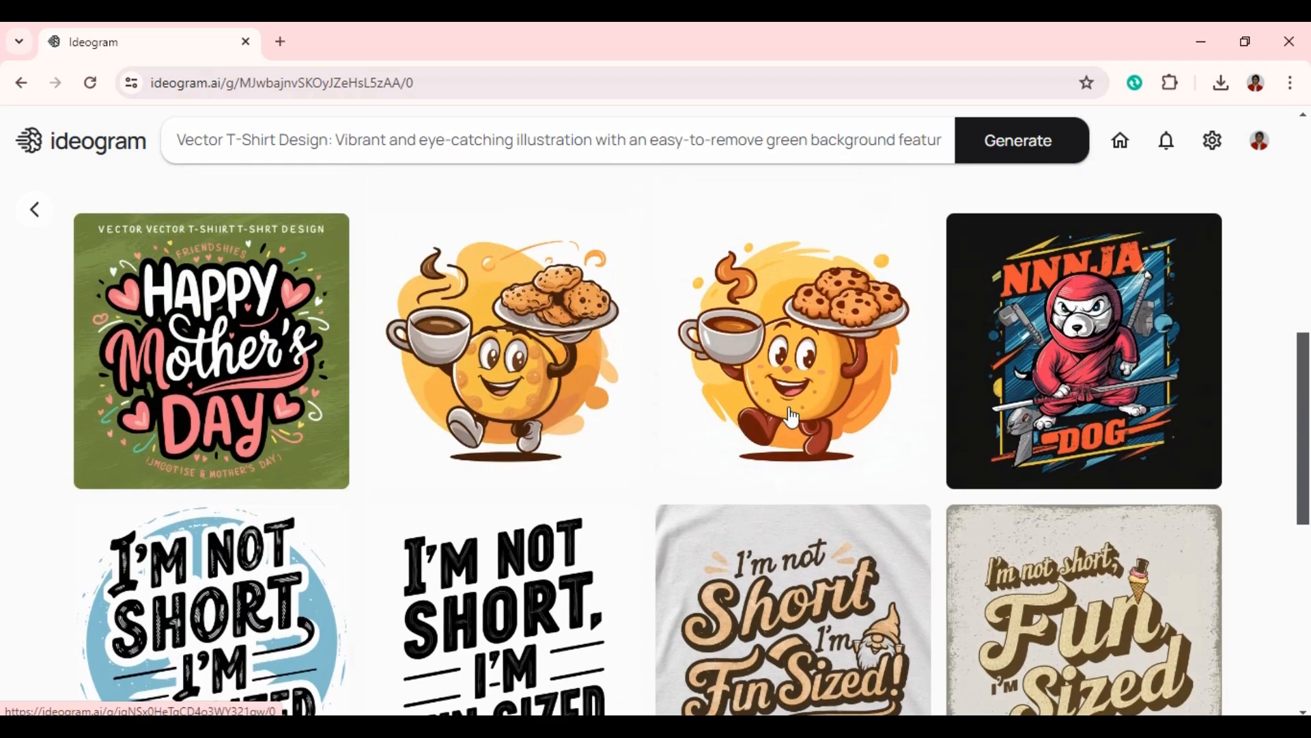
scroll(792, 413, up, 5)
scroll(793, 416, up, 5)
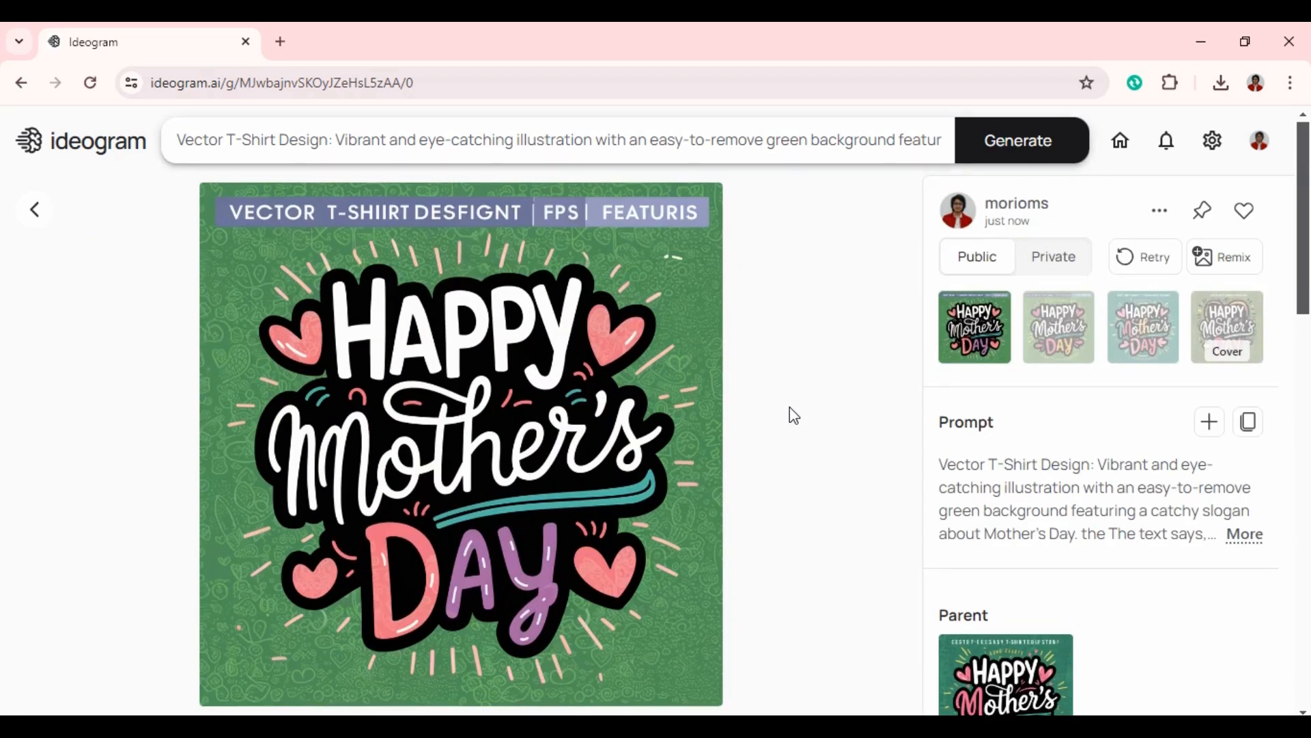